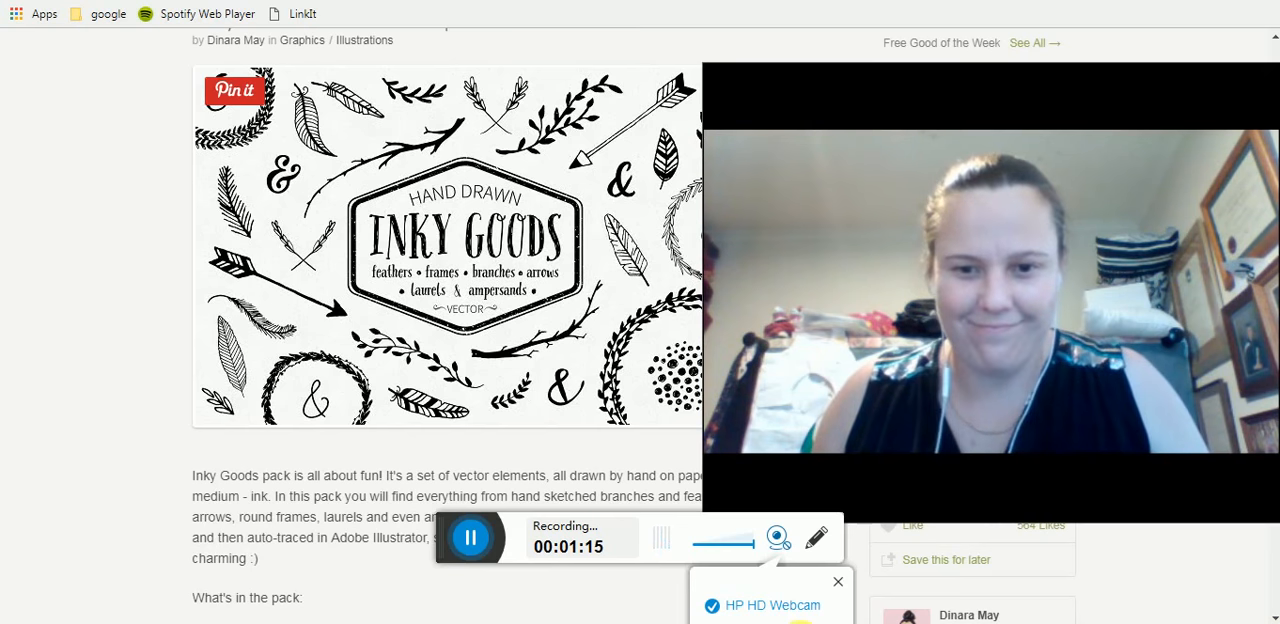
- Look through the free goods listing and open the product page of Inky Goods Vector Graphics
click(470, 537)
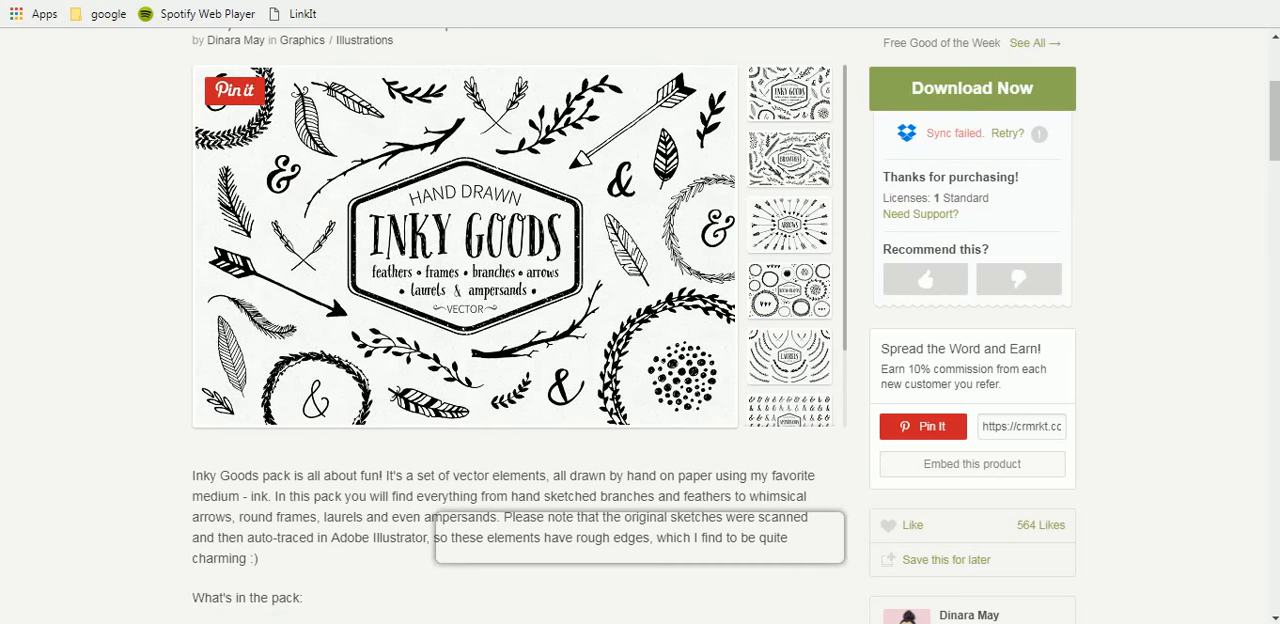
key(ctrl+shift+Tab)
scroll(64, 188, down, 2)
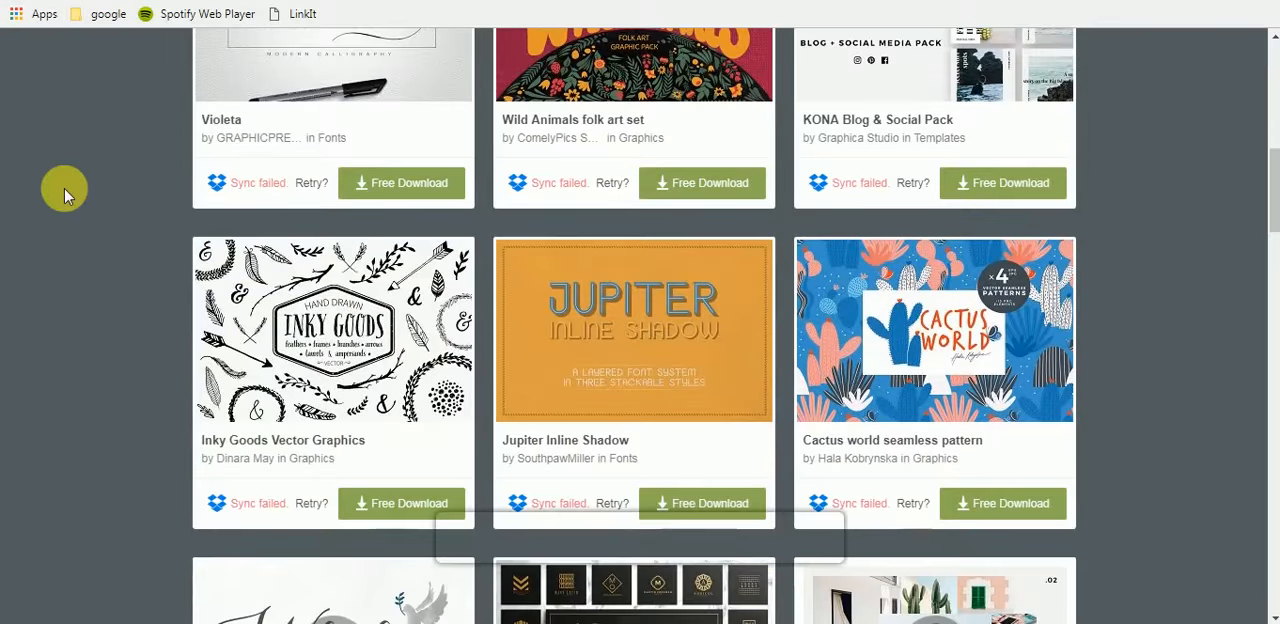
scroll(64, 188, down, 2)
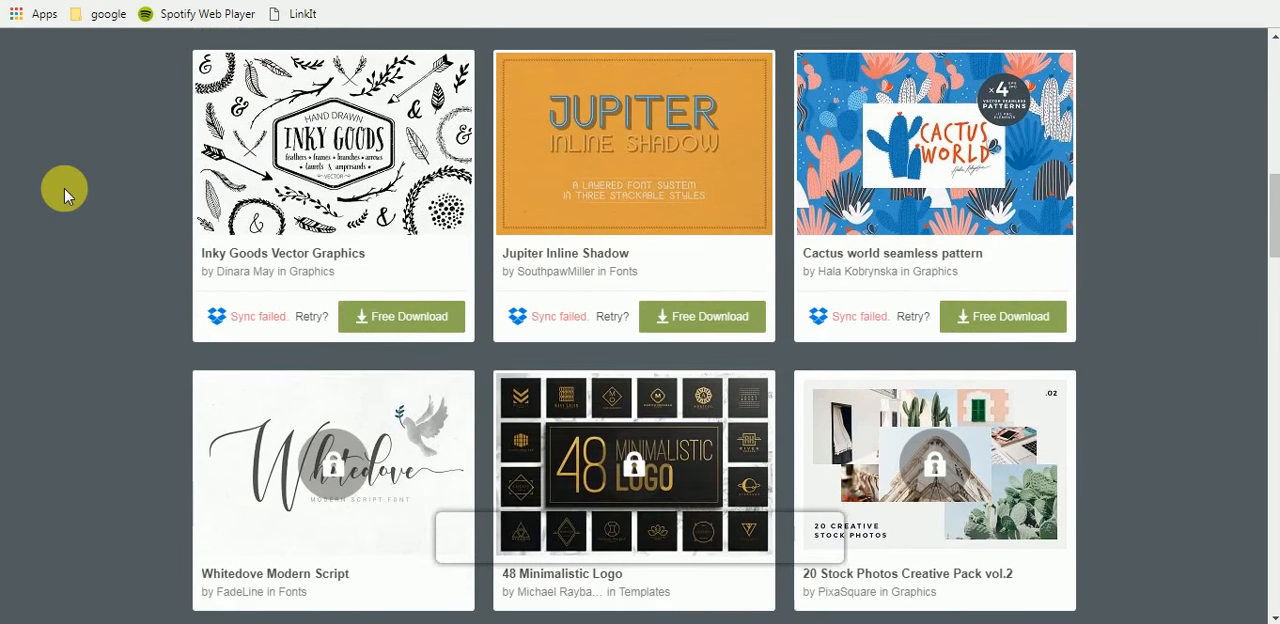
scroll(64, 188, up, 3)
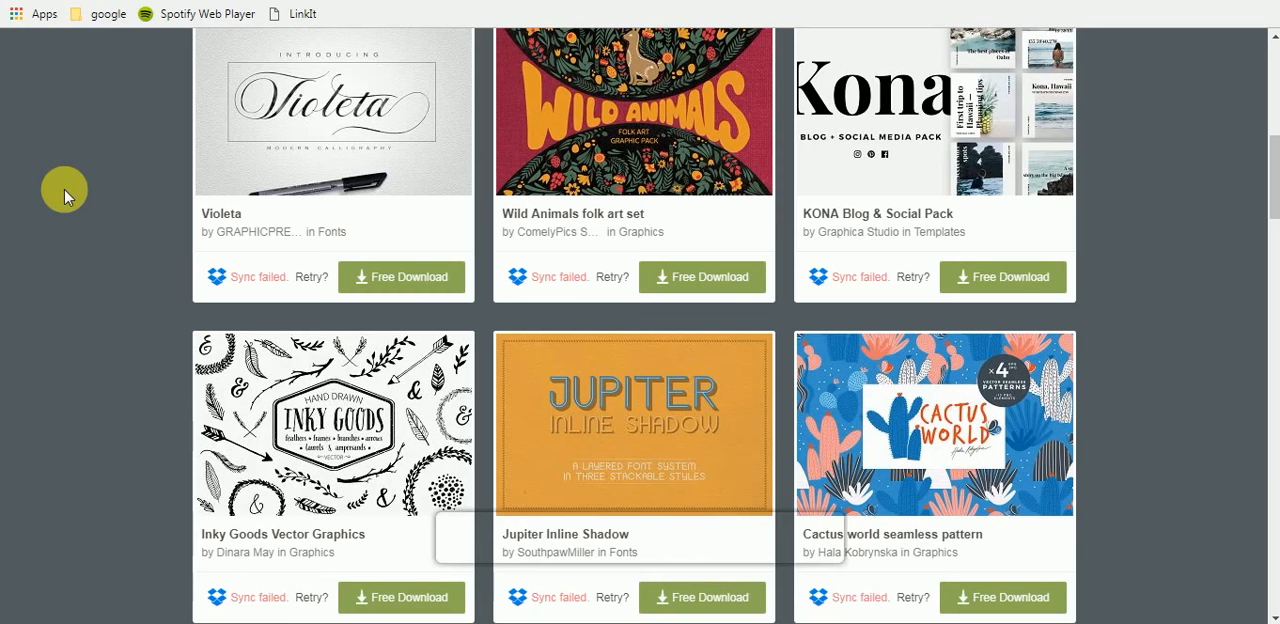
scroll(62, 228, down, 1)
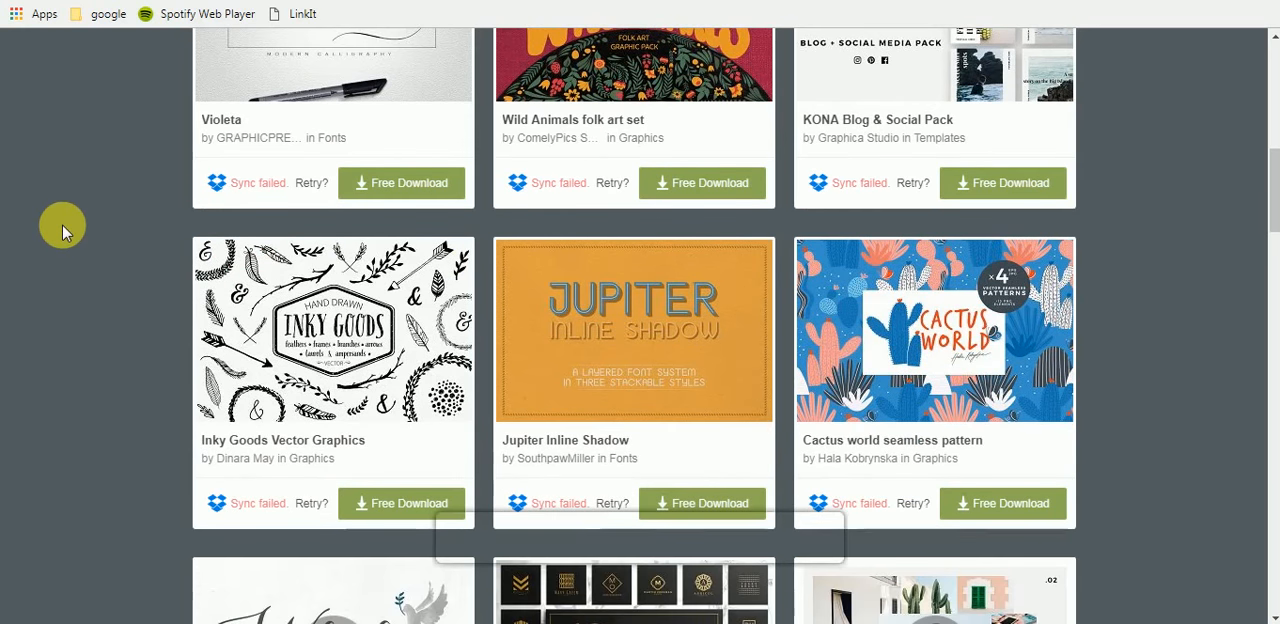
click(352, 352)
- Examine the pack's preview images for Branches, Arrows, Round Frames, Laurels and Feathers
scroll(562, 350, down, 1)
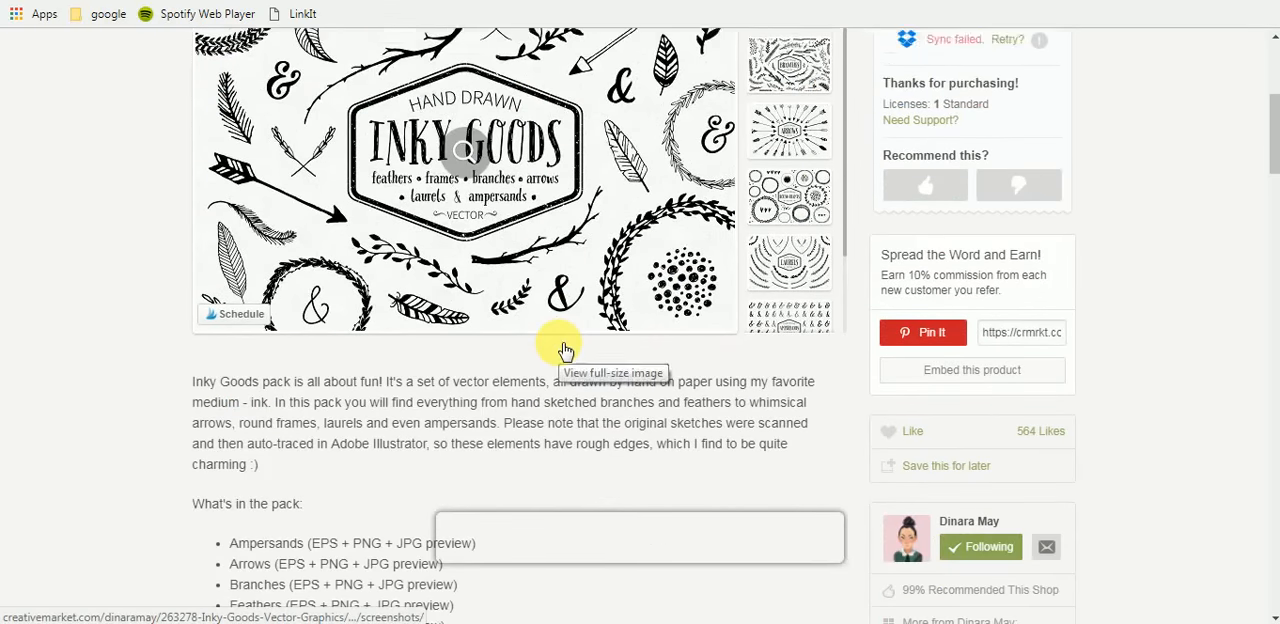
scroll(562, 350, up, 2)
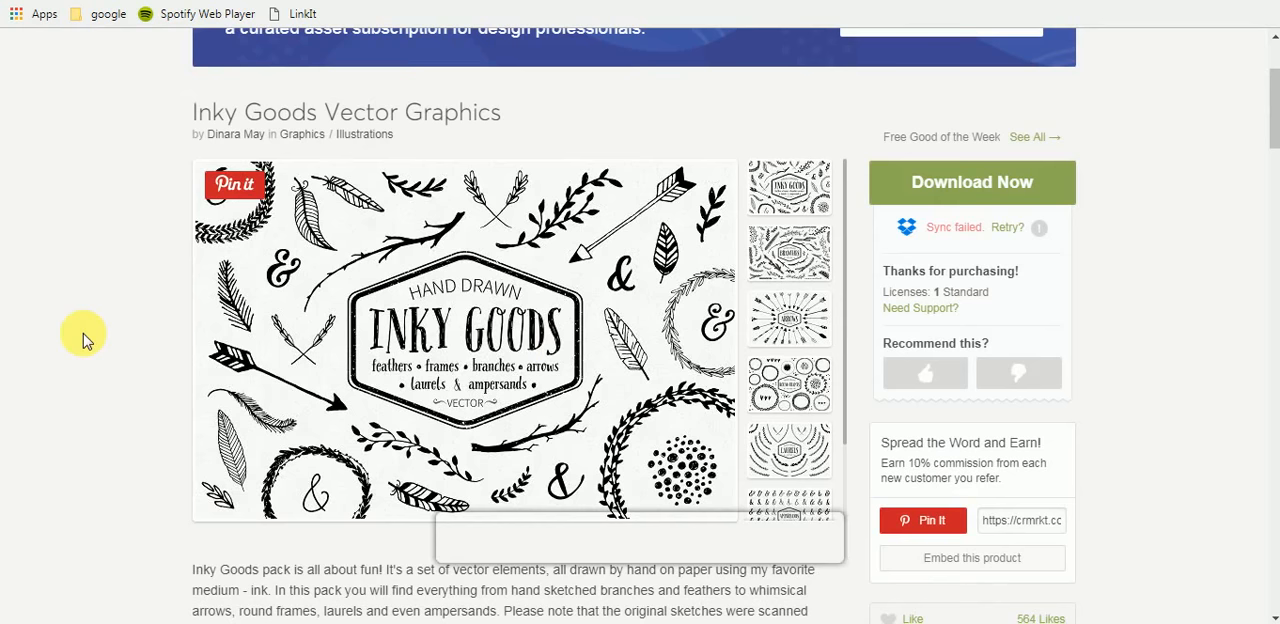
click(789, 245)
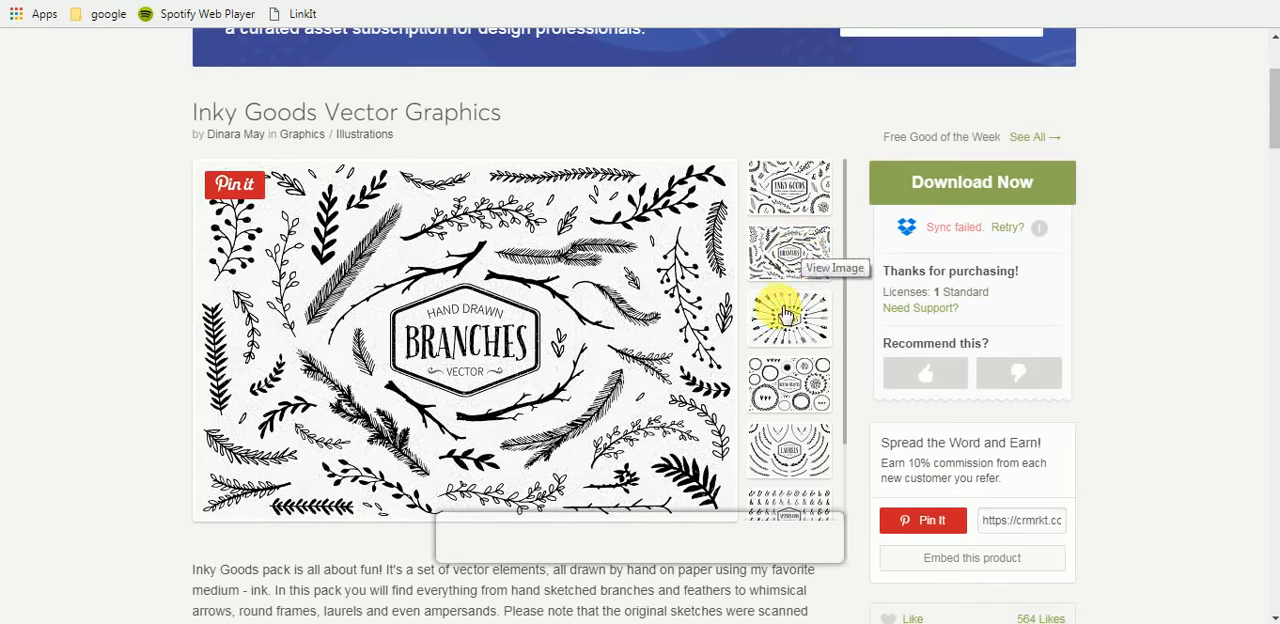
scroll(529, 320, down, 1)
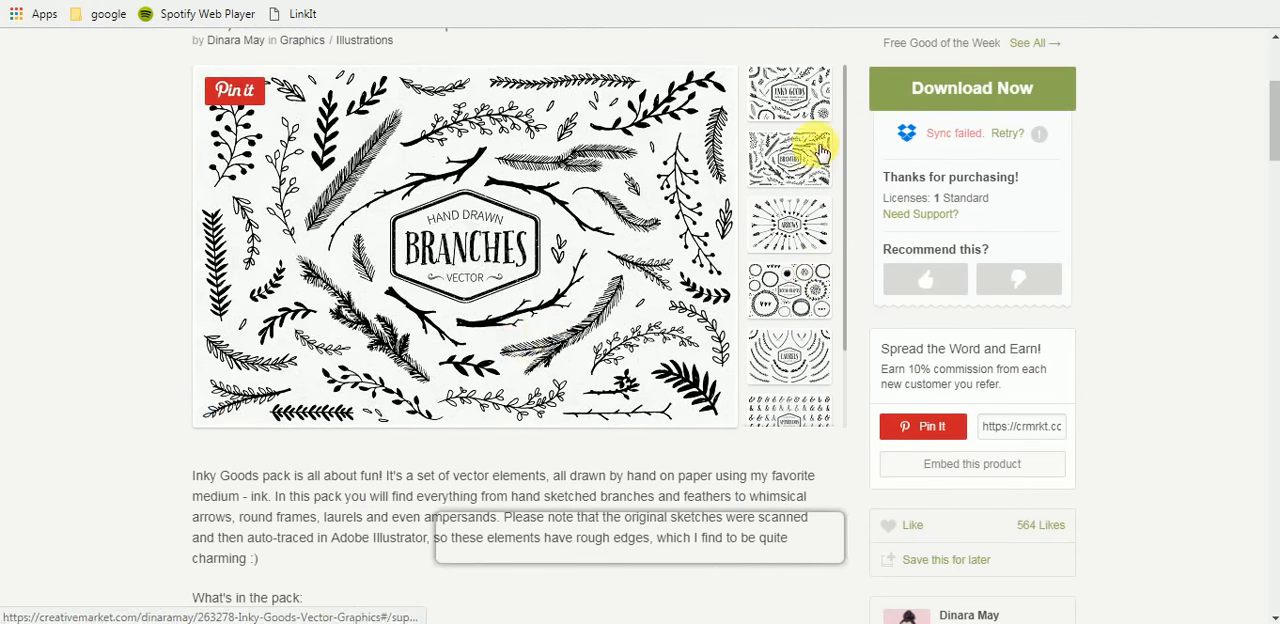
click(801, 210)
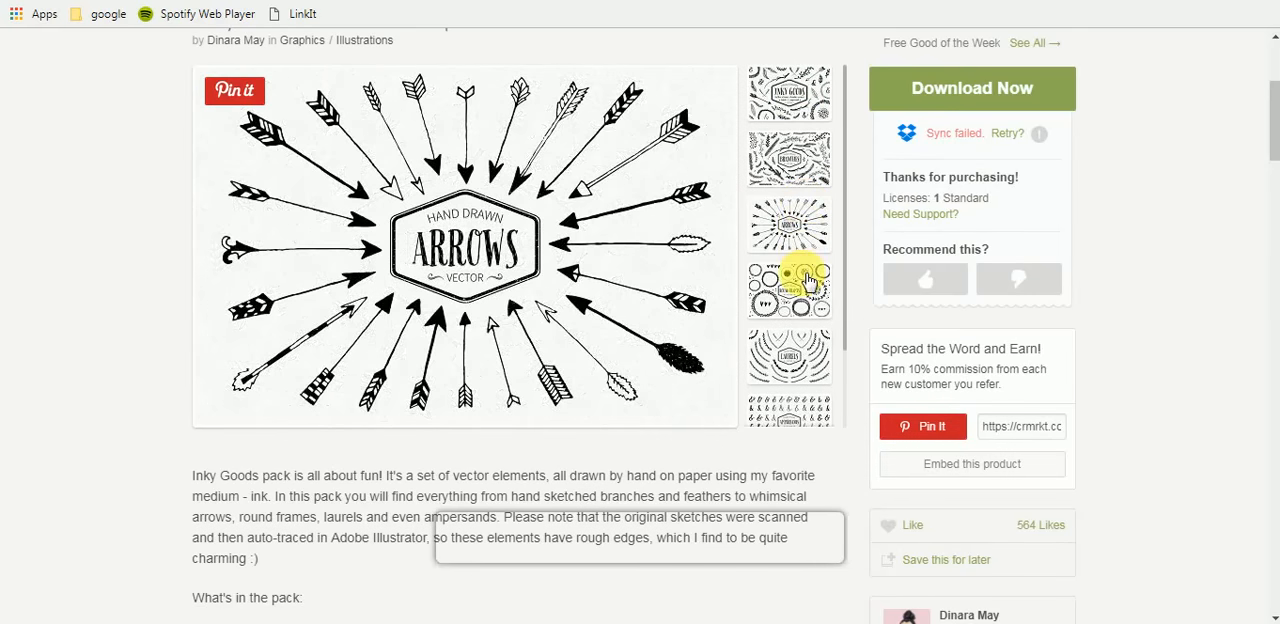
click(806, 279)
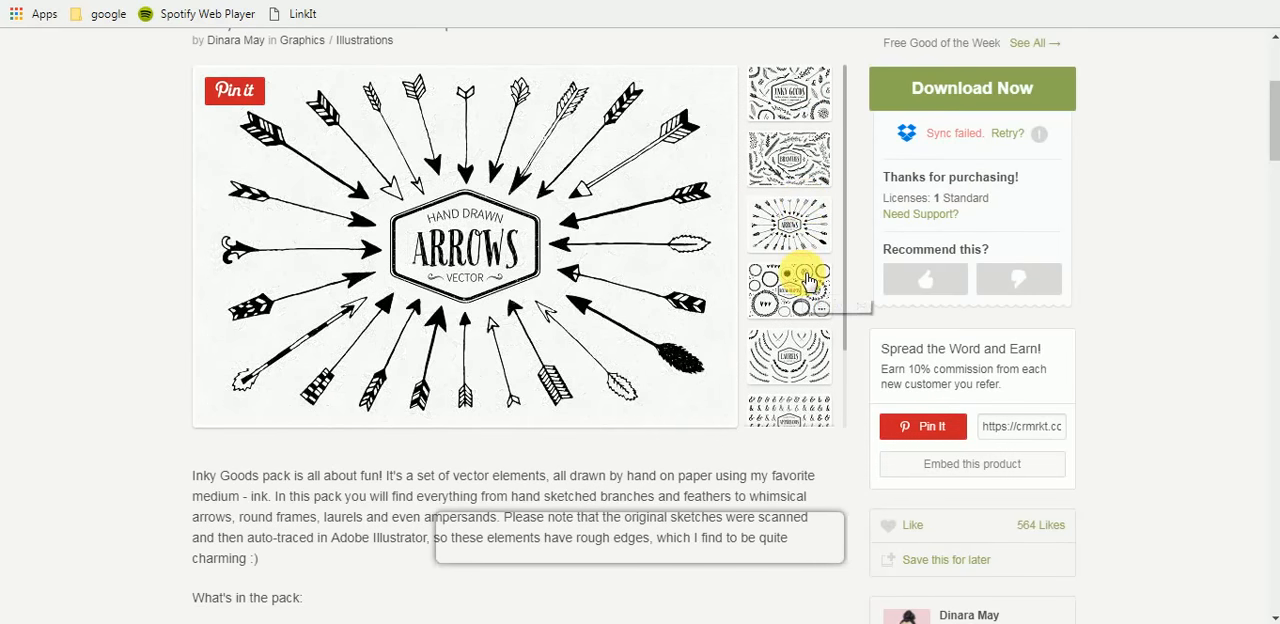
click(797, 349)
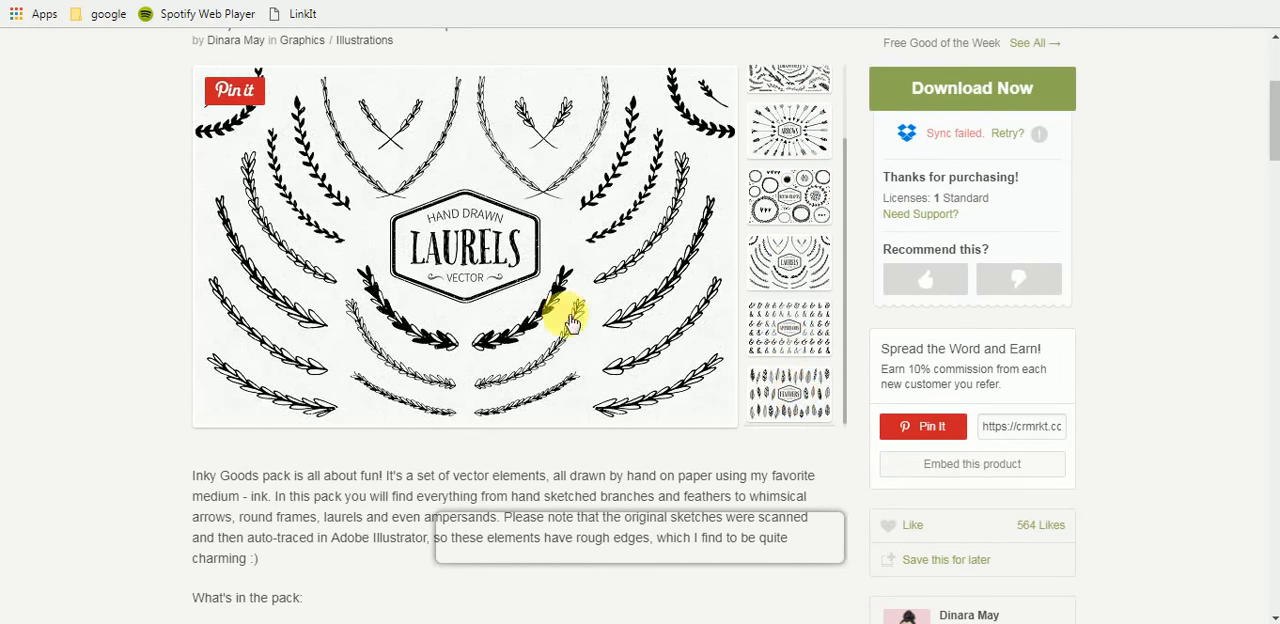
scroll(358, 321, down, 1)
scroll(359, 321, up, 2)
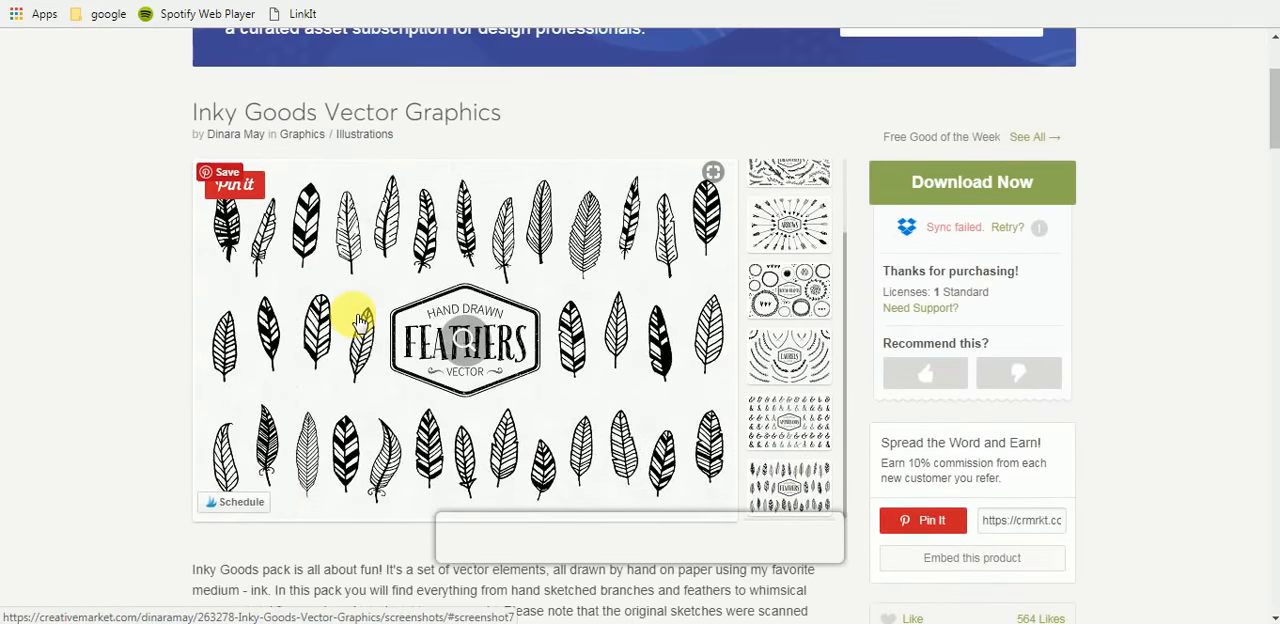
- Go back to the free goods listing and start the free download of Inky Goods Vector Graphics
click(280, 1)
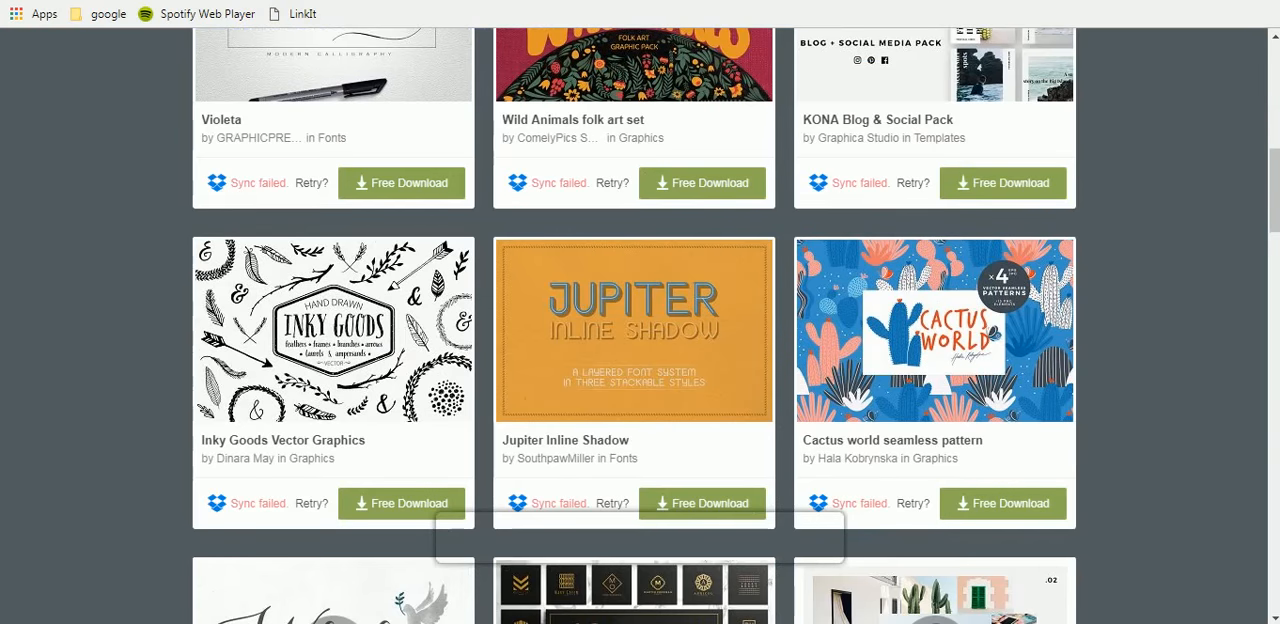
scroll(9, 229, down, 1)
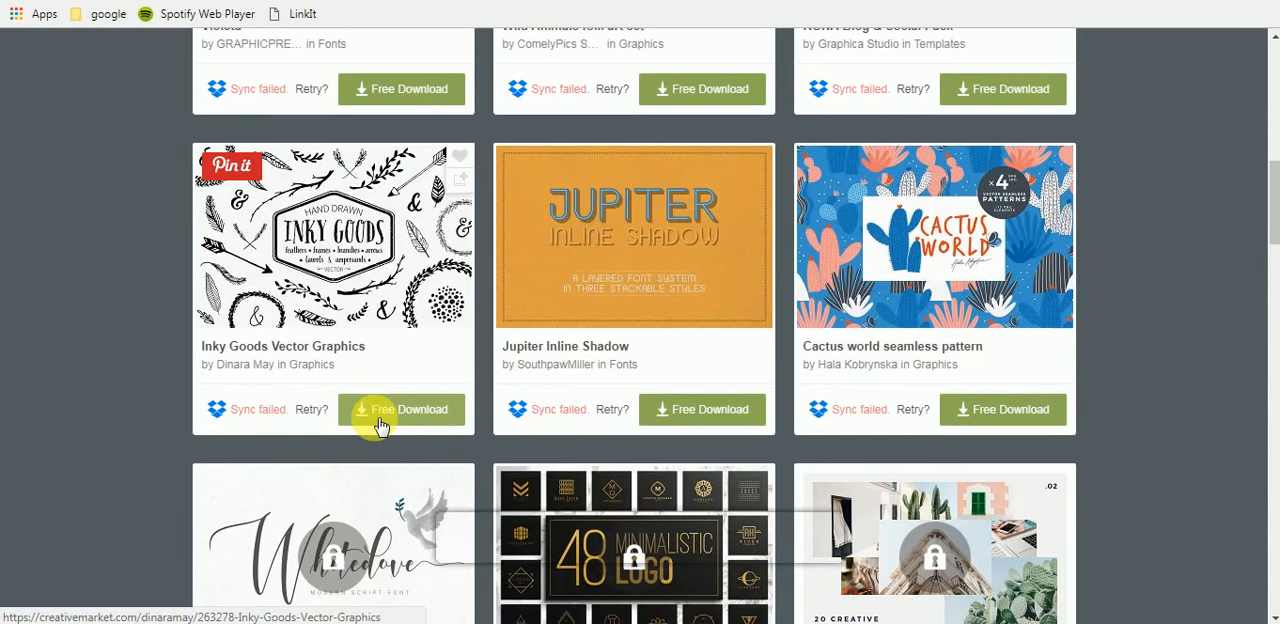
click(380, 425)
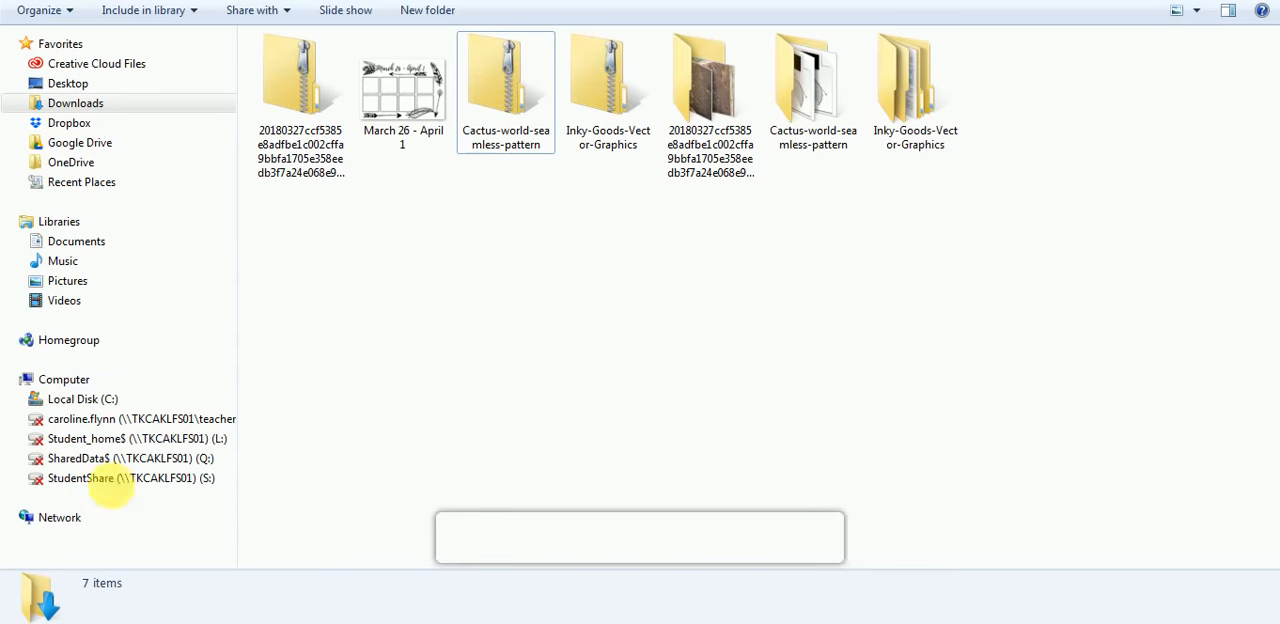
click(590, 70)
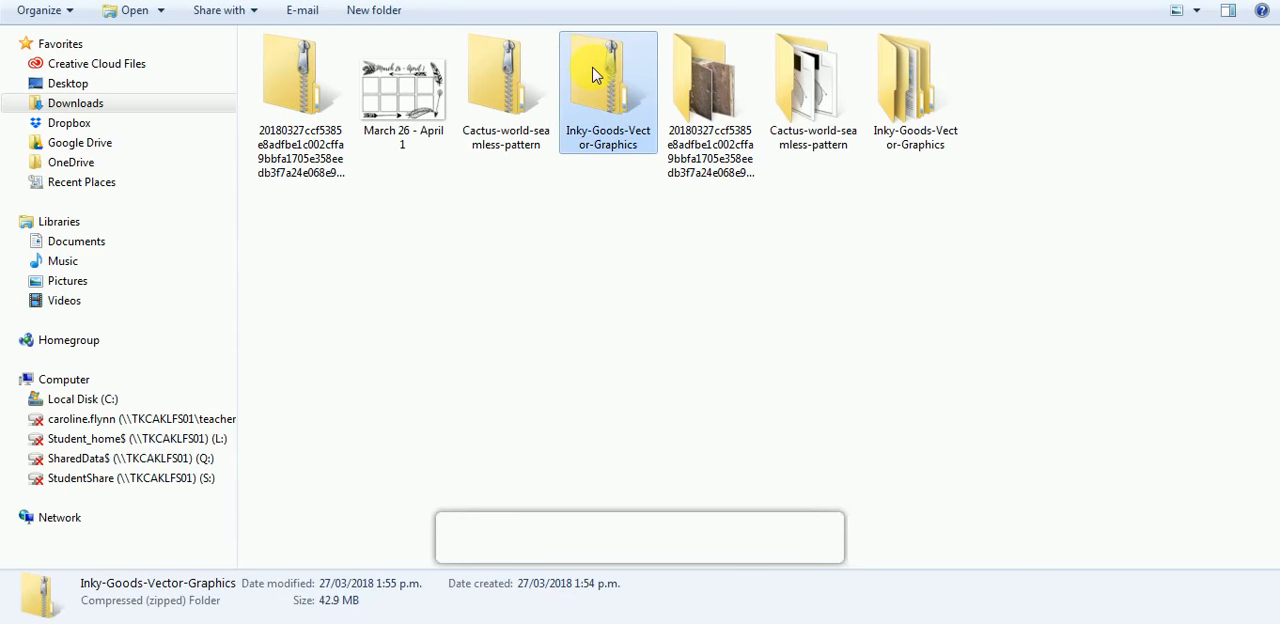
right_click(592, 75)
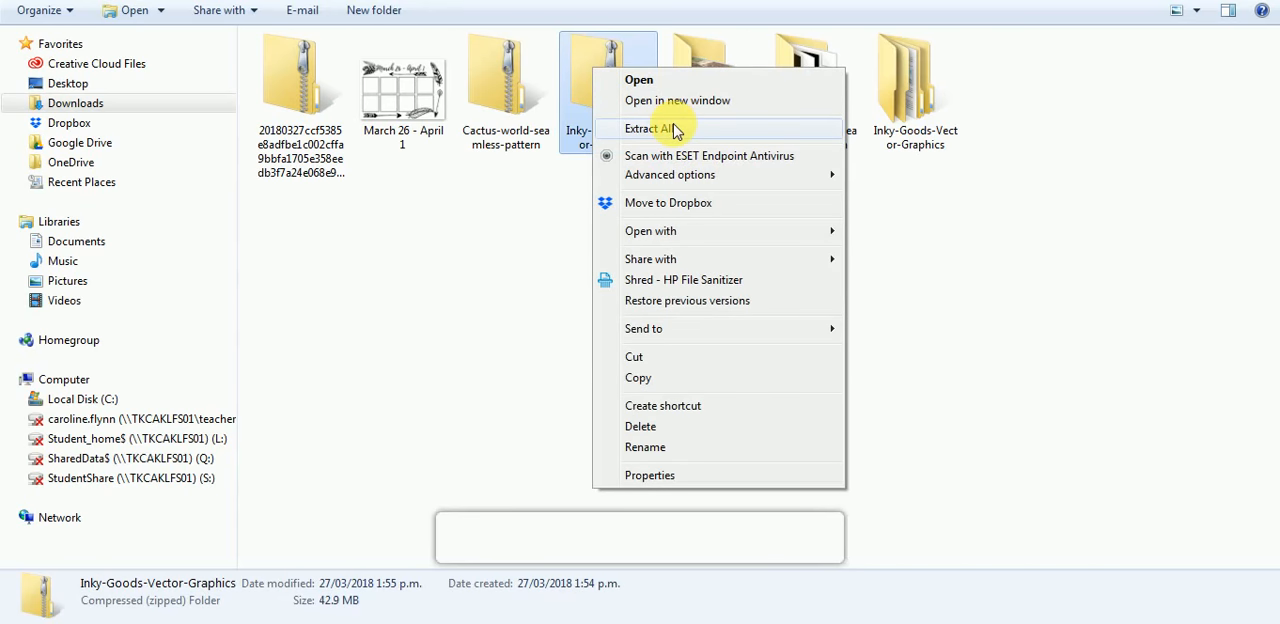
click(1014, 263)
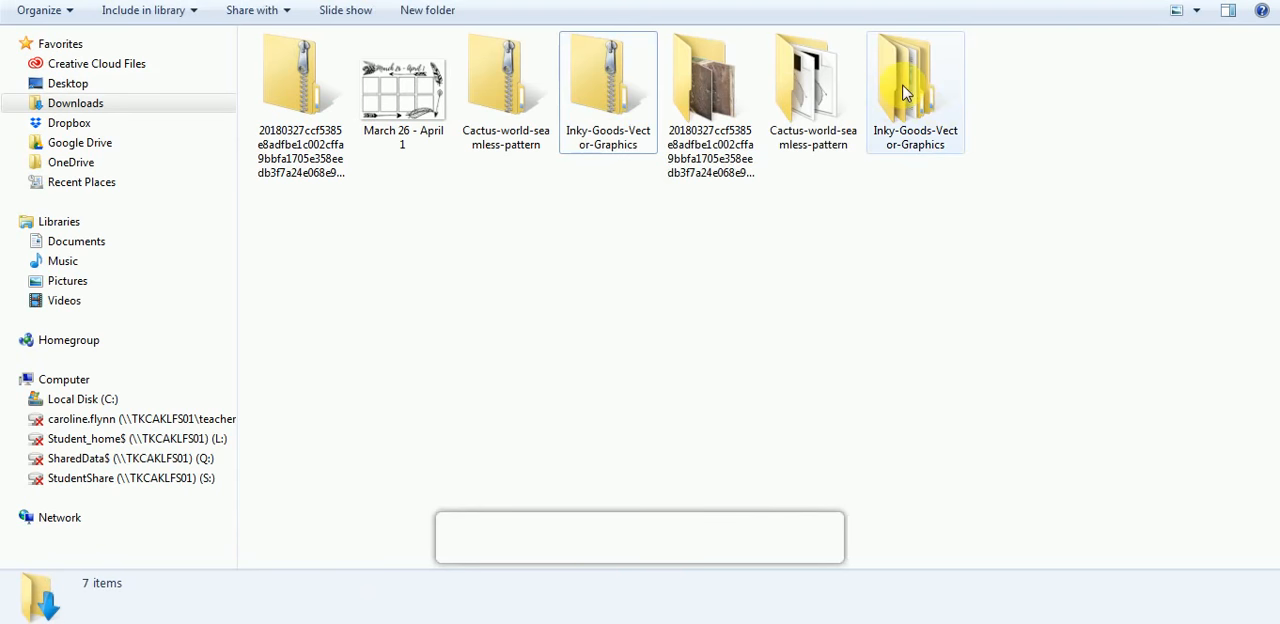
- Open the PNG Laurels folder inside the extracted Inky-Goods-Vector-Graphics folder and view its images
click(905, 90)
double_click(905, 90)
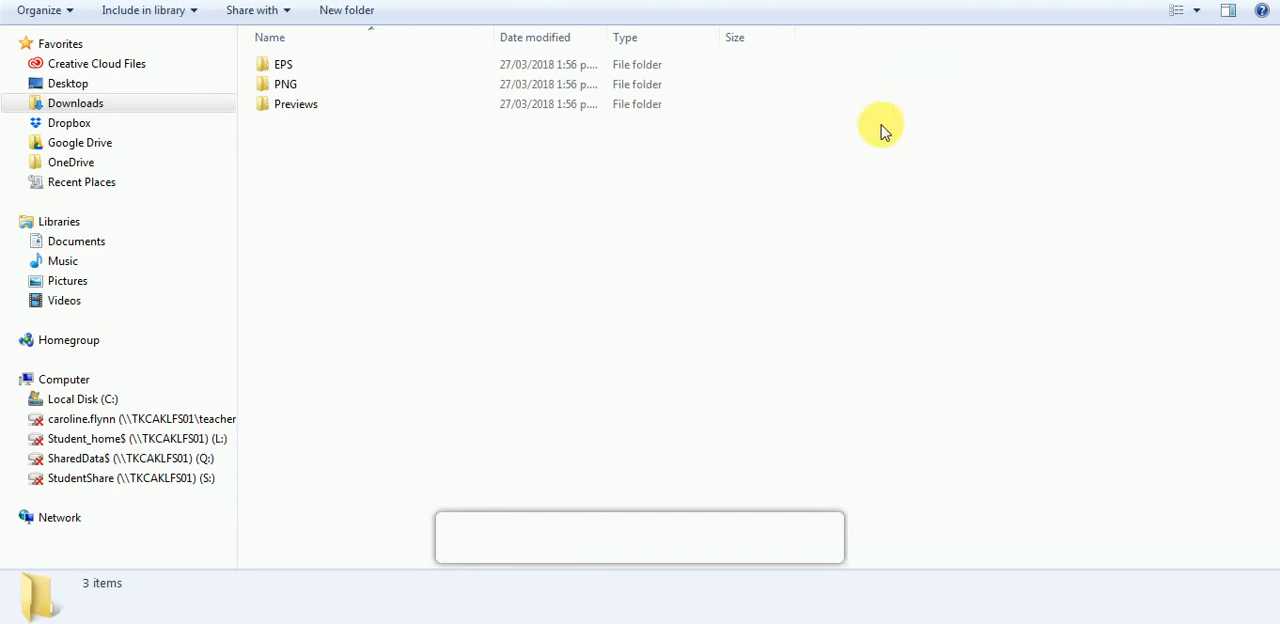
double_click(389, 90)
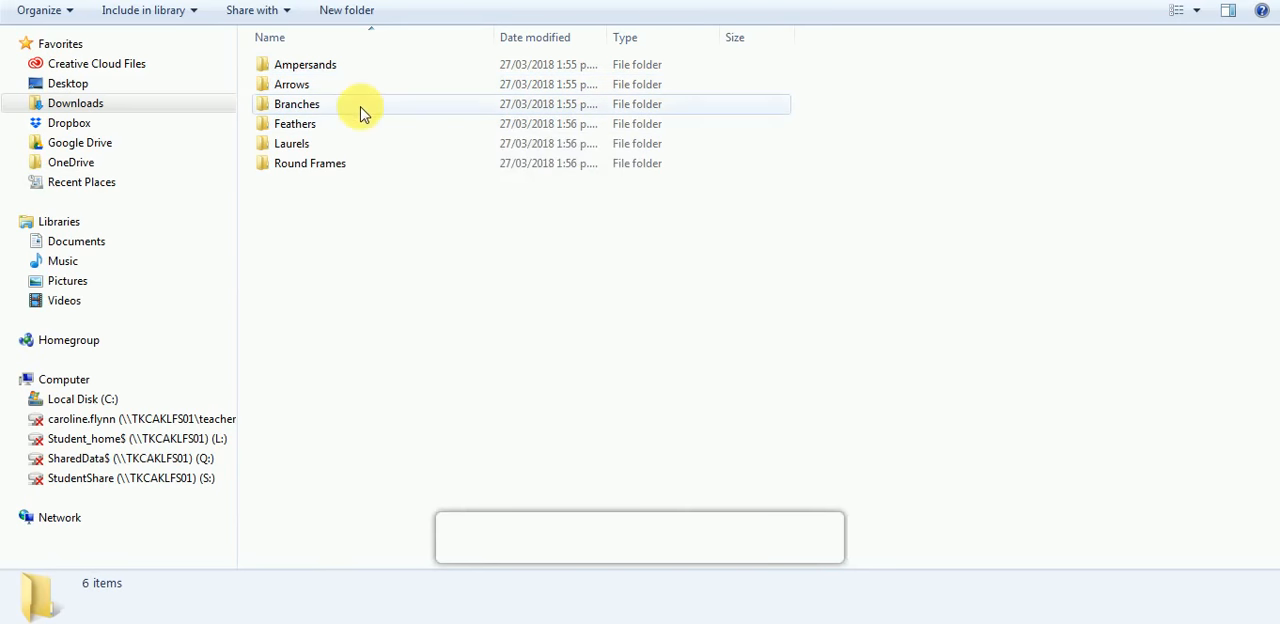
double_click(360, 145)
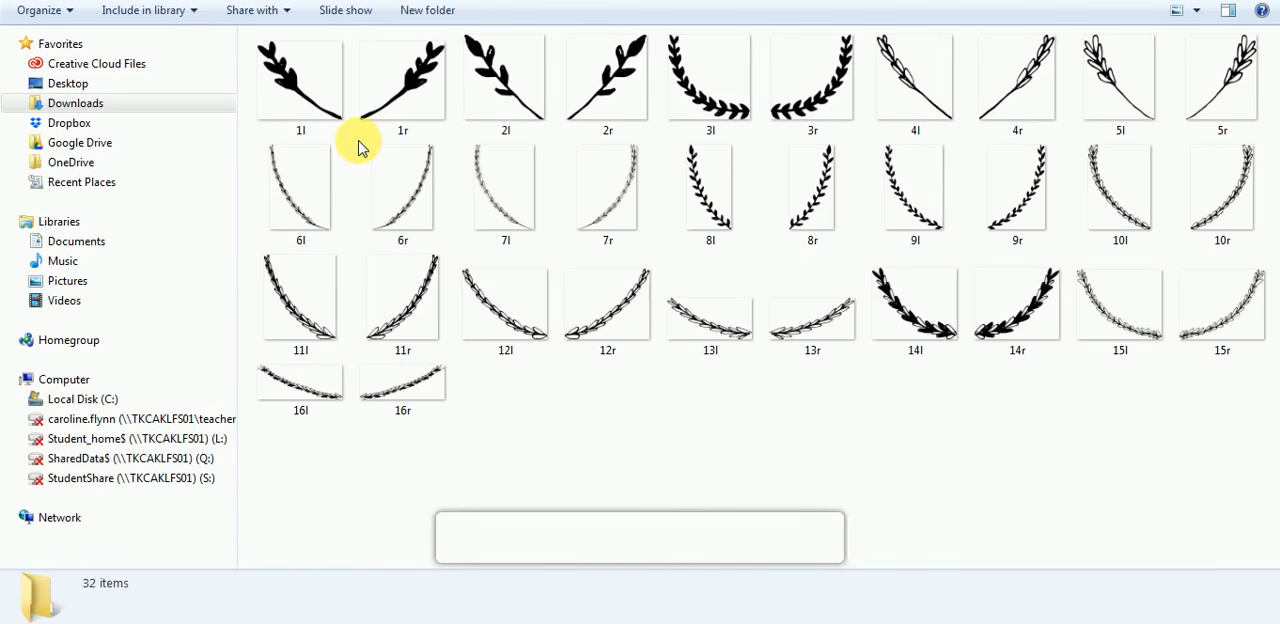
click(273, 70)
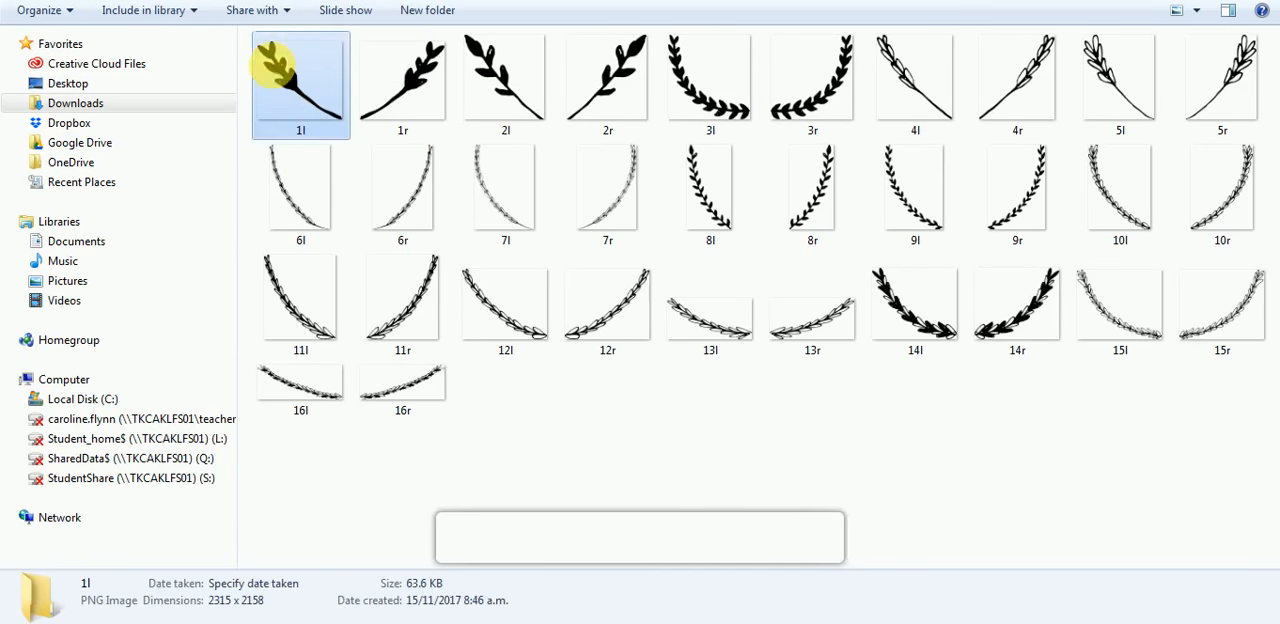
shift+click(385, 405)
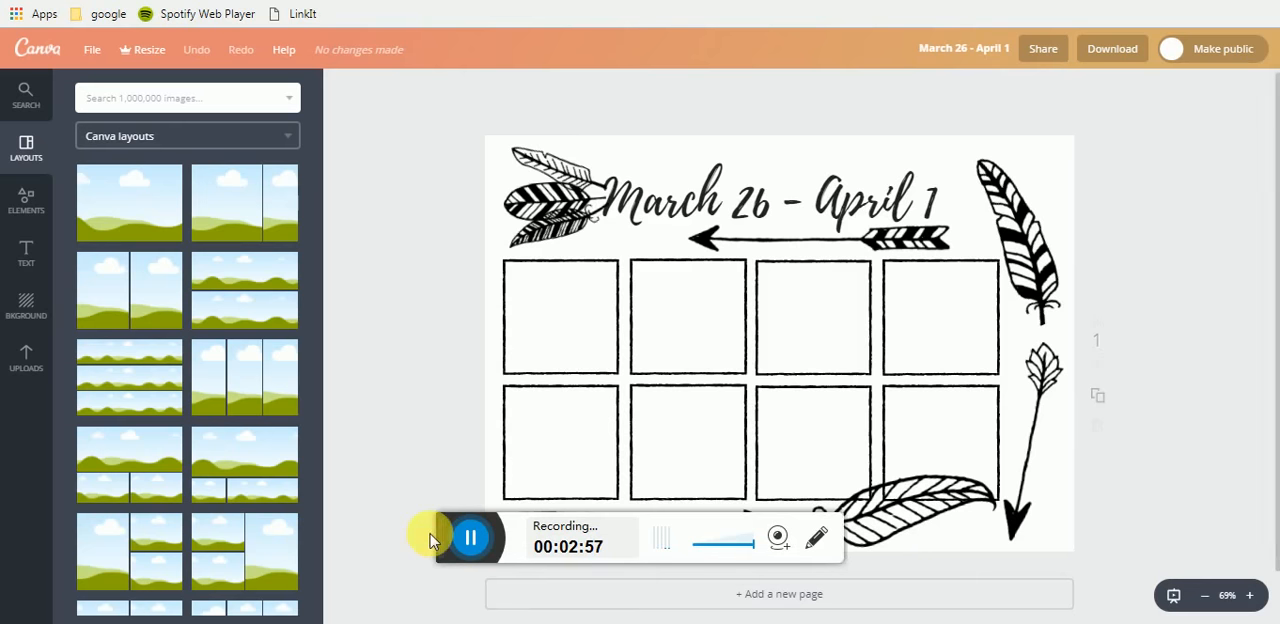
- Check the page dimensions of the March 26 - April 1 design in its file options
click(468, 538)
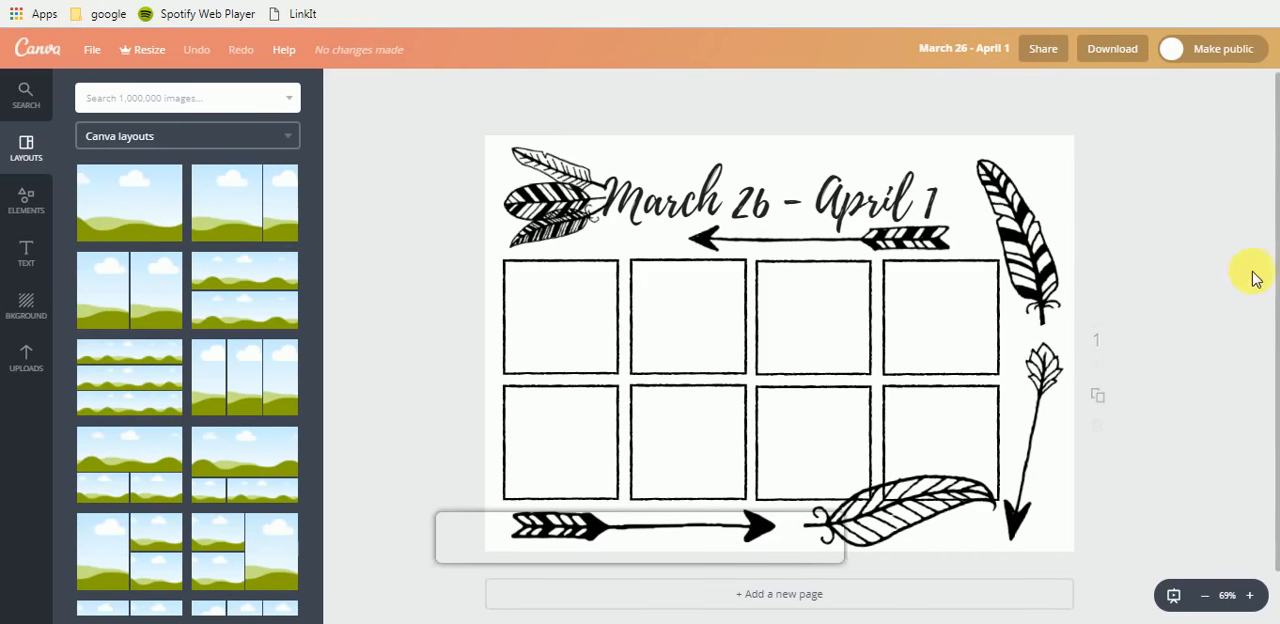
click(91, 50)
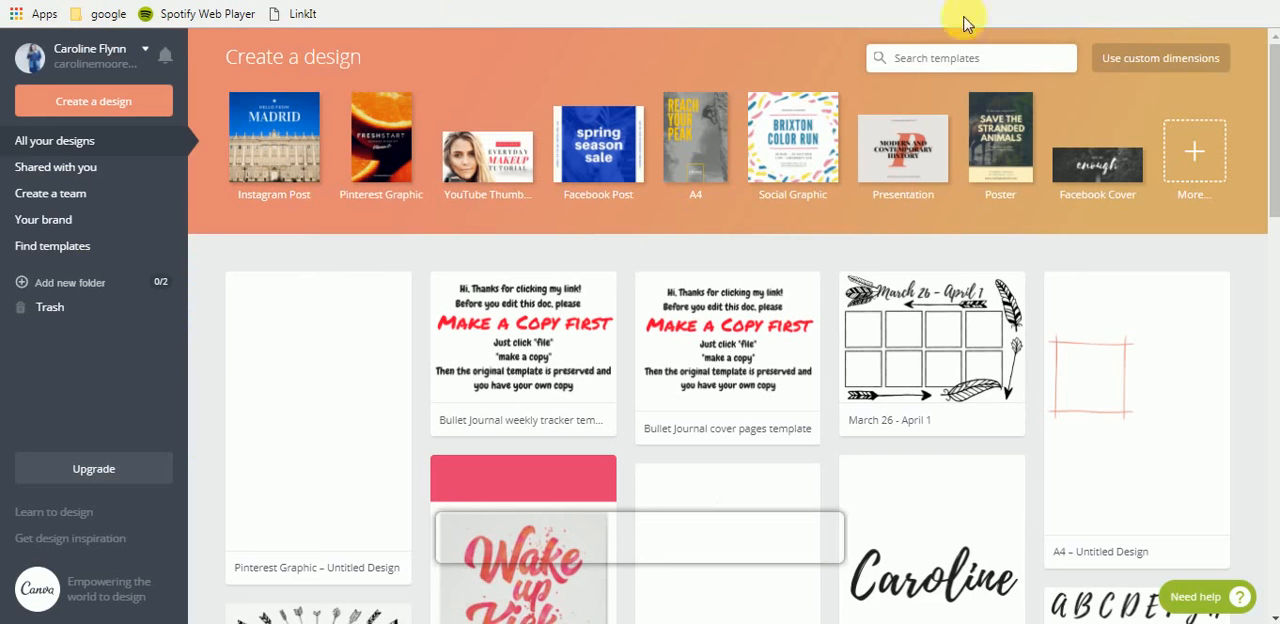
- Create a custom-size design by entering 297 wide by 210 high and switching the unit to mm
click(1185, 70)
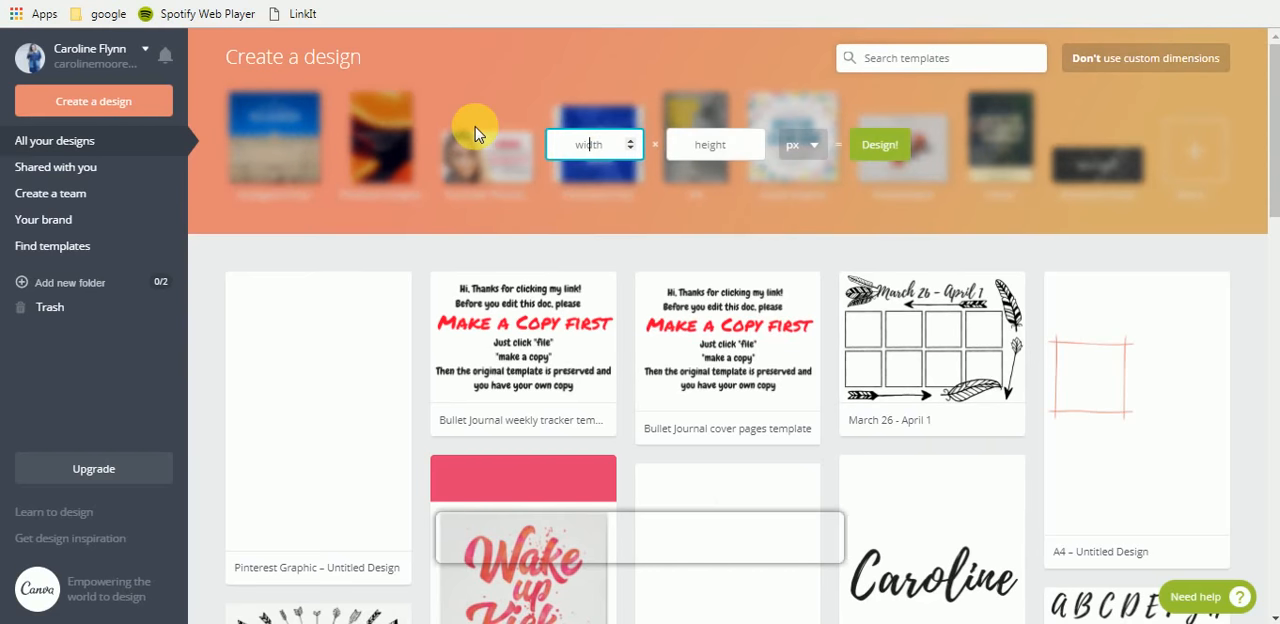
text(297)
key(Tab)
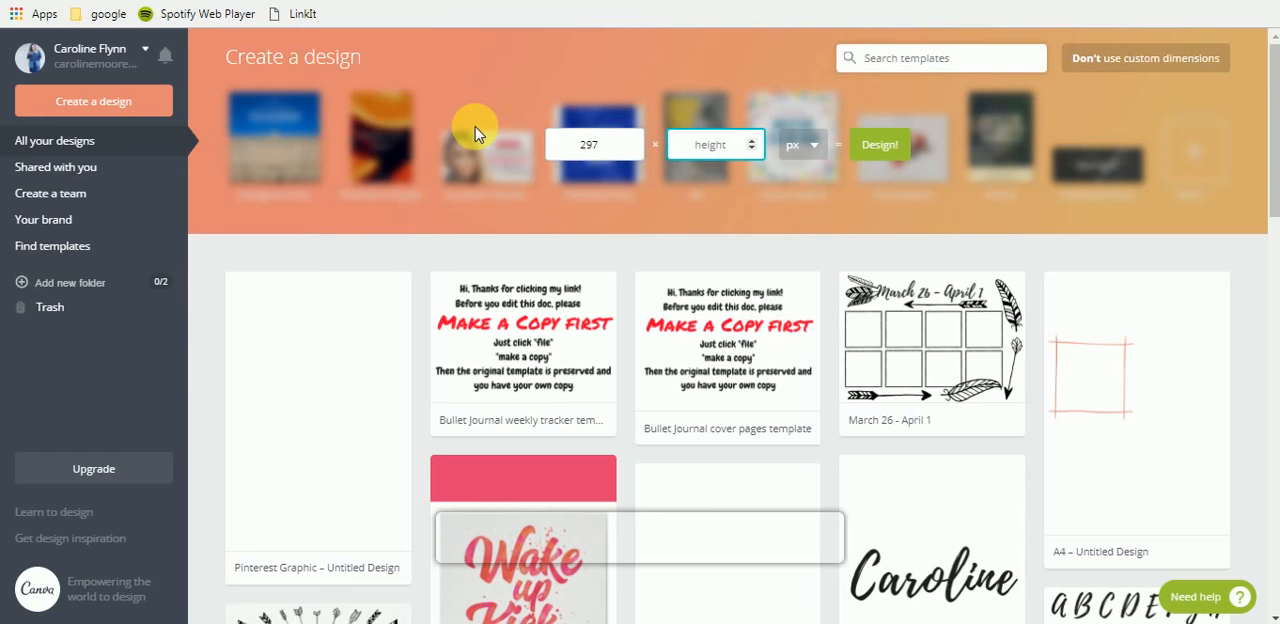
text(210)
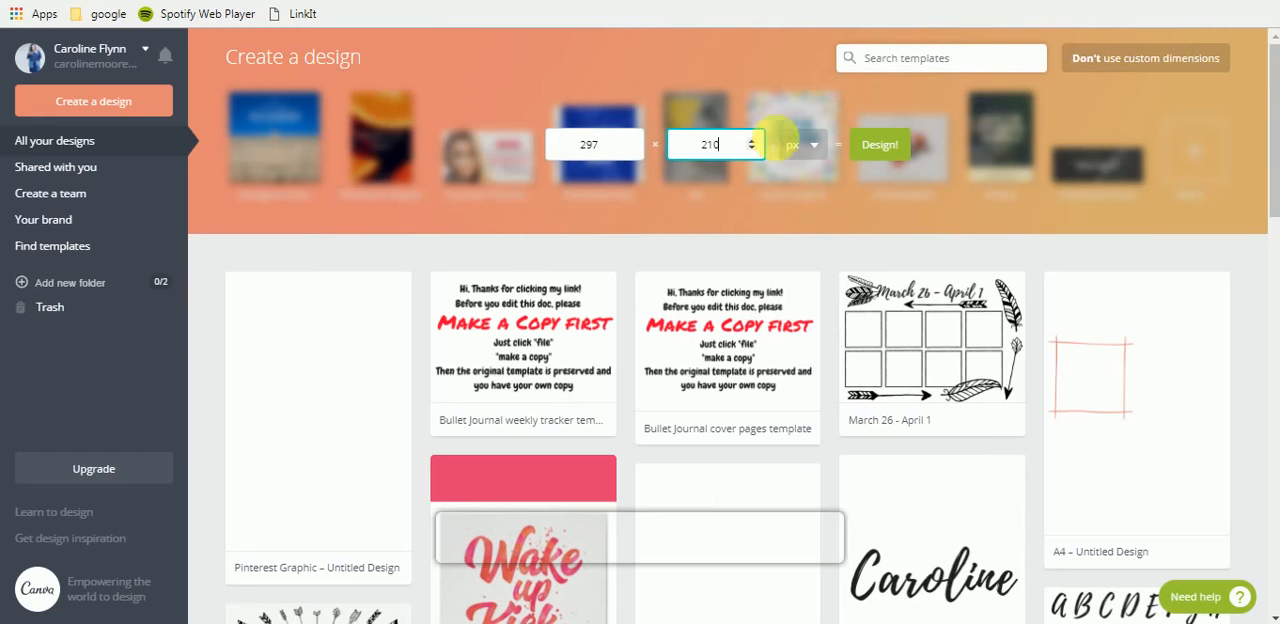
click(795, 145)
click(799, 192)
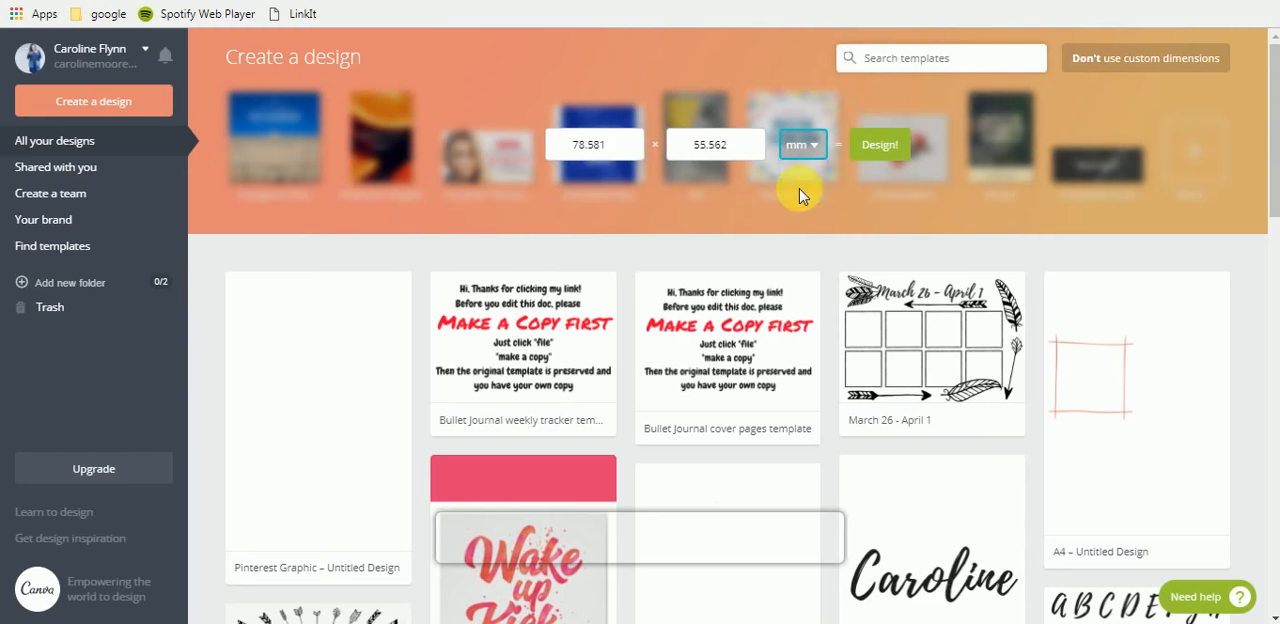
click(880, 146)
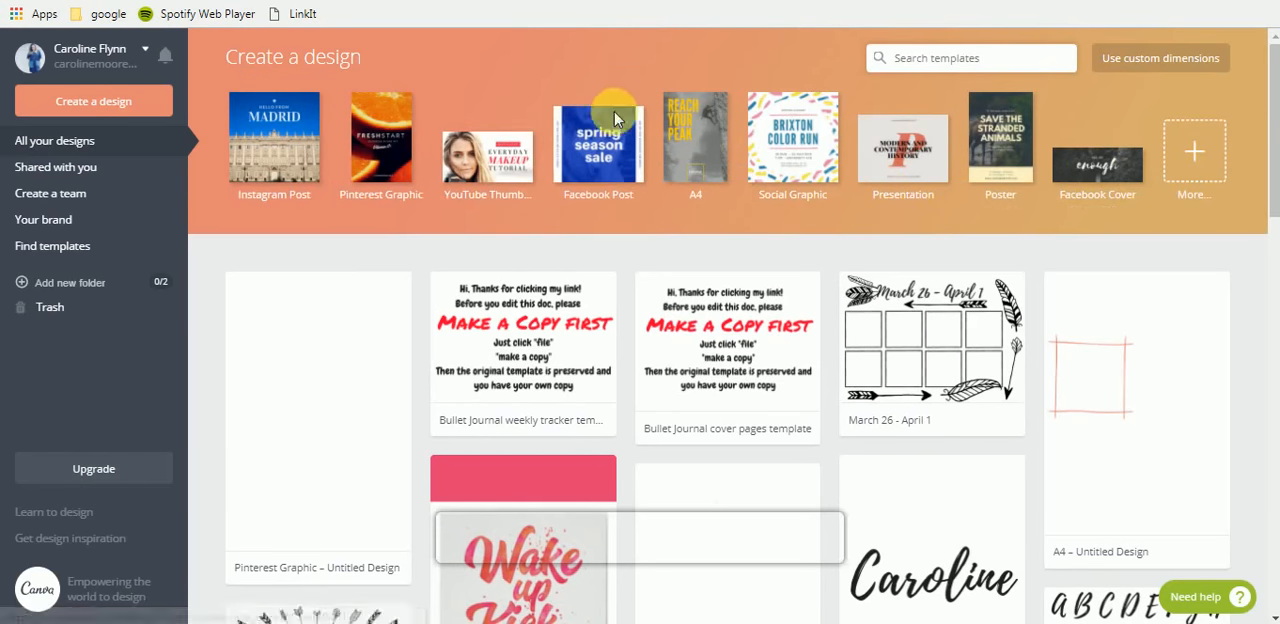
click(713, 149)
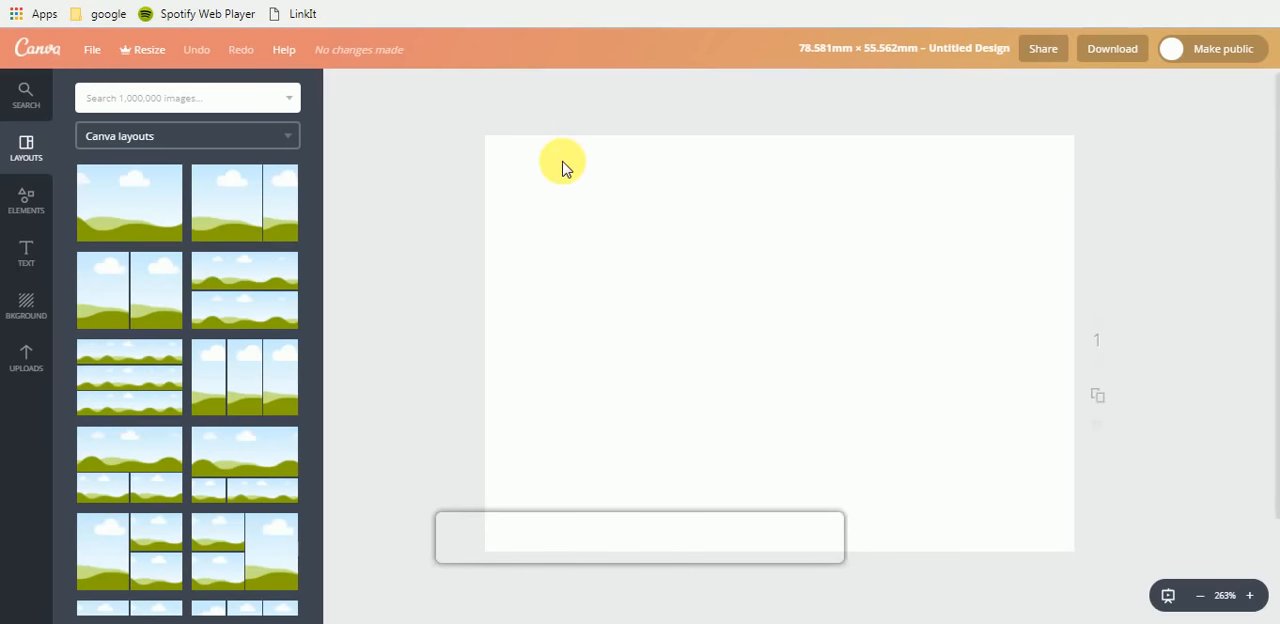
scroll(1208, 434, down, 2)
scroll(1208, 434, up, 2)
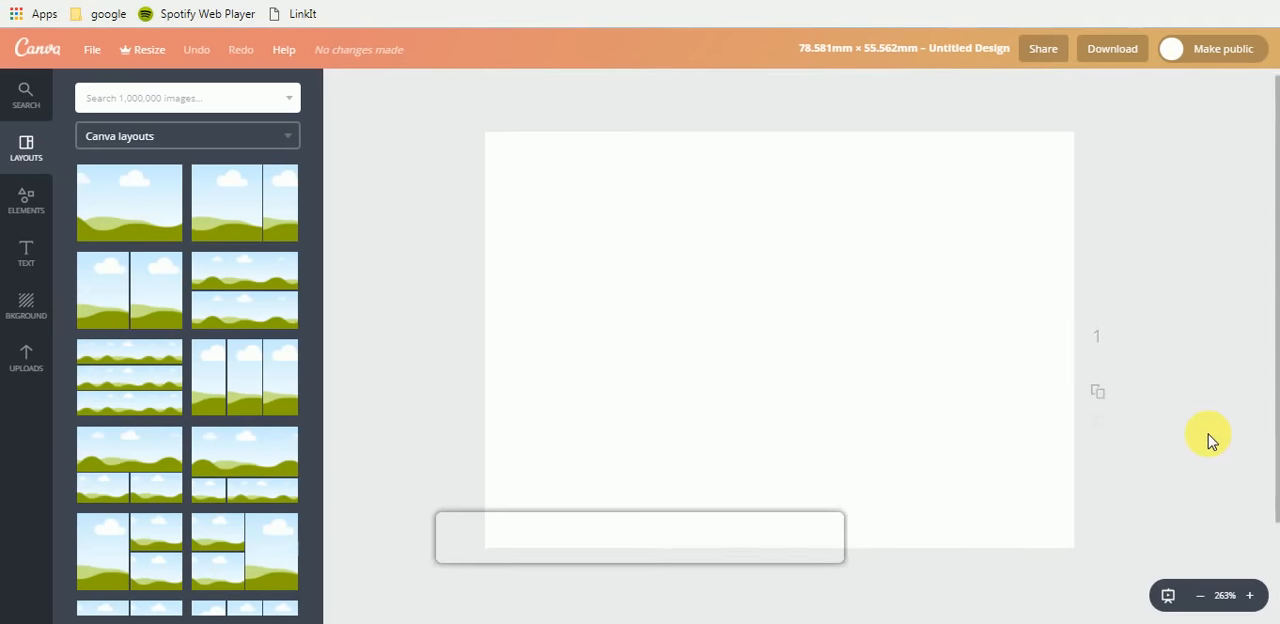
scroll(1208, 440, down, 1)
scroll(1210, 440, up, 1)
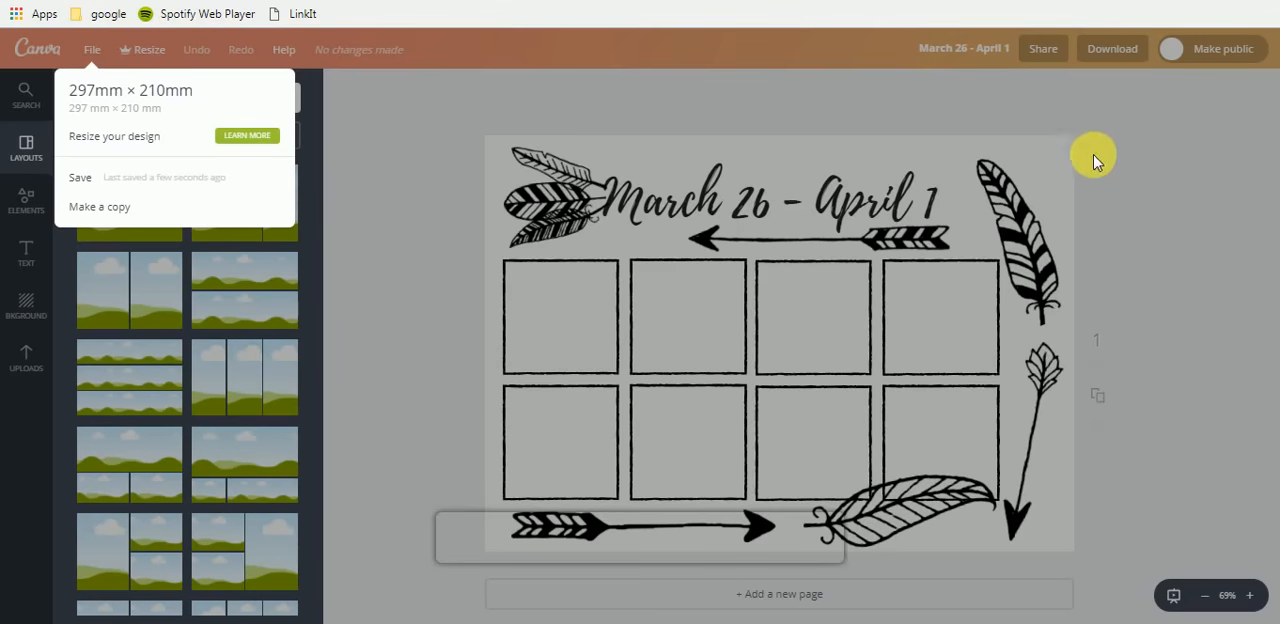
- Return to the March 26 - April 1 design and close its file options to view the whole page
click(1155, 175)
scroll(371, 226, down, 1)
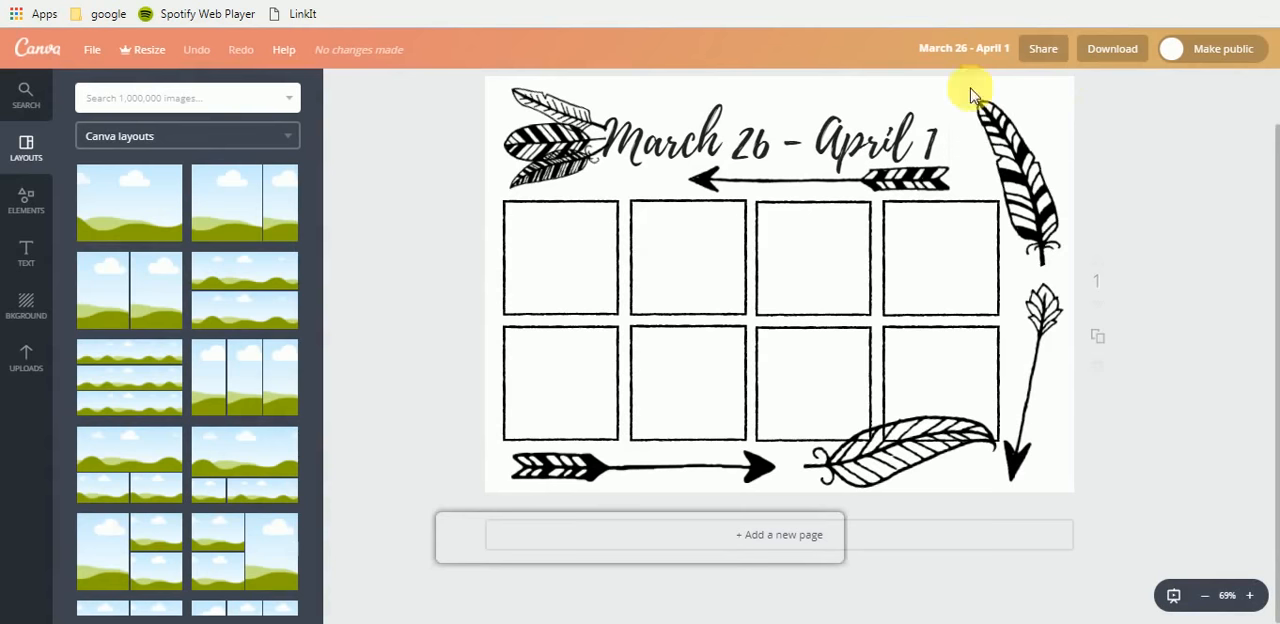
- Inspect the date heading text and its font settings in the March 26 - April 1 design
click(712, 152)
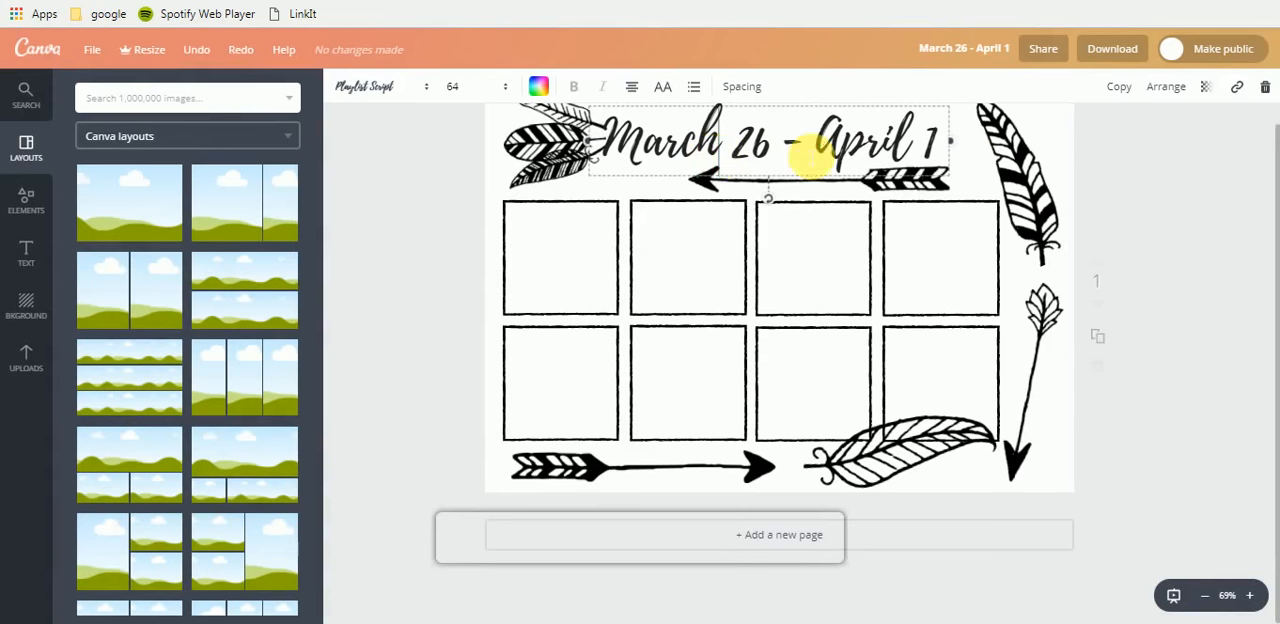
double_click(810, 157)
click(897, 151)
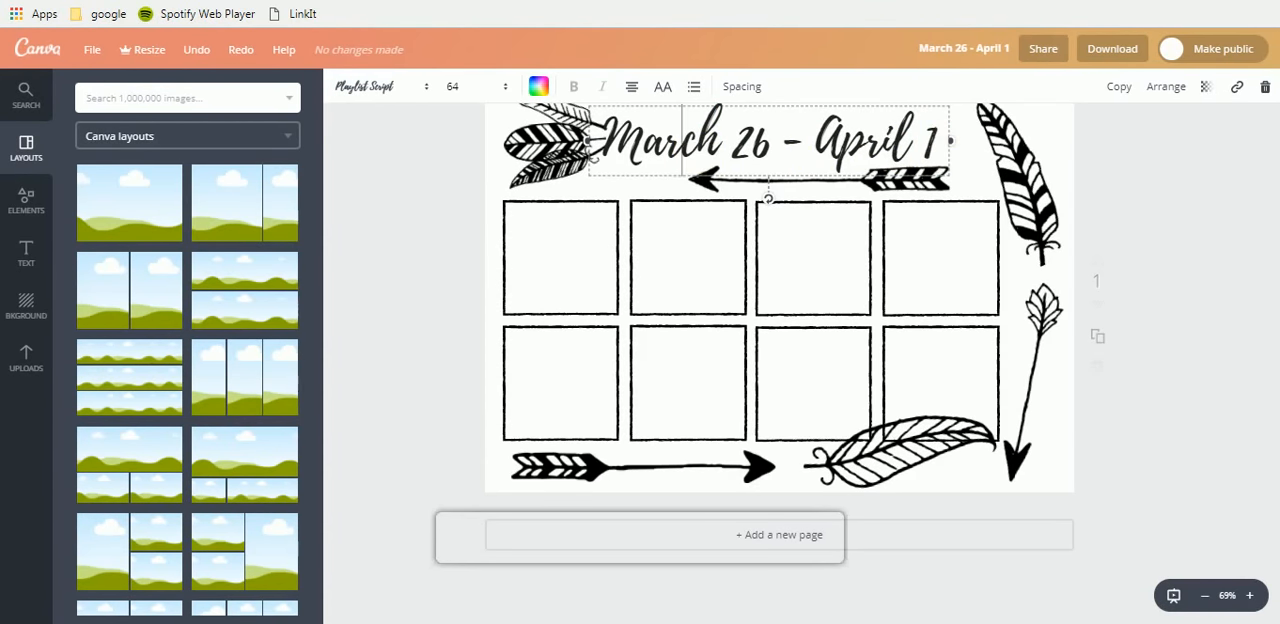
- Upload all the laurel PNG images, 1l through 16r, from the laurels folder to the image uploads of the blank custom-size design
key(ctrl+Tab)
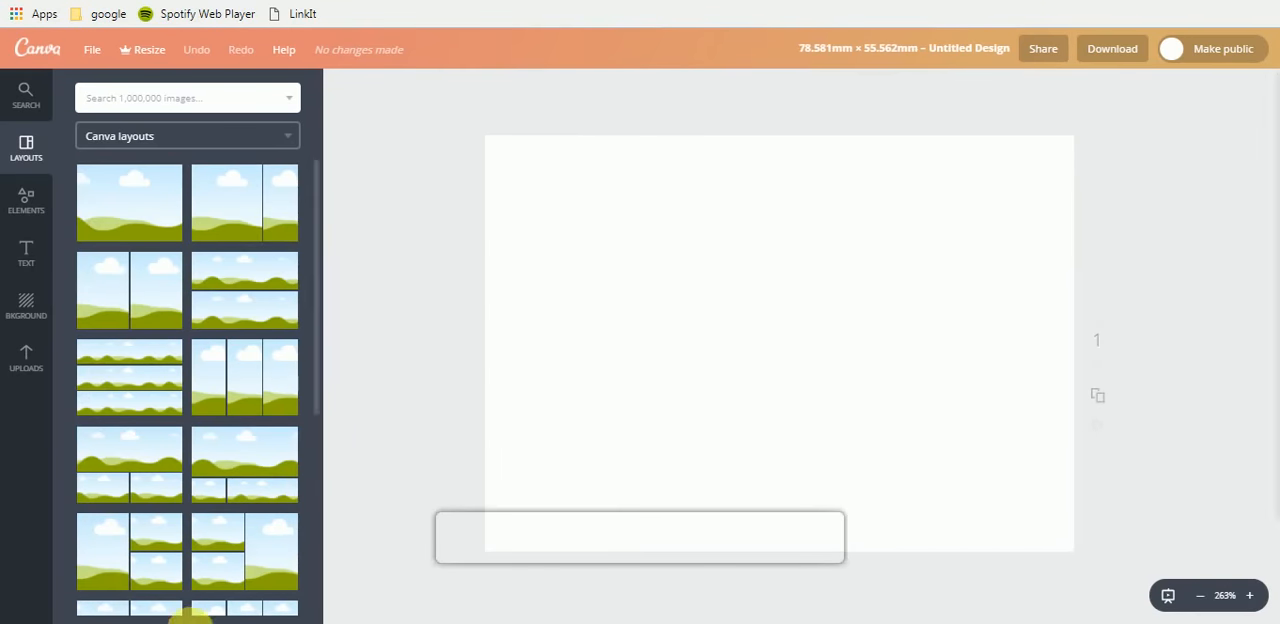
click(27, 380)
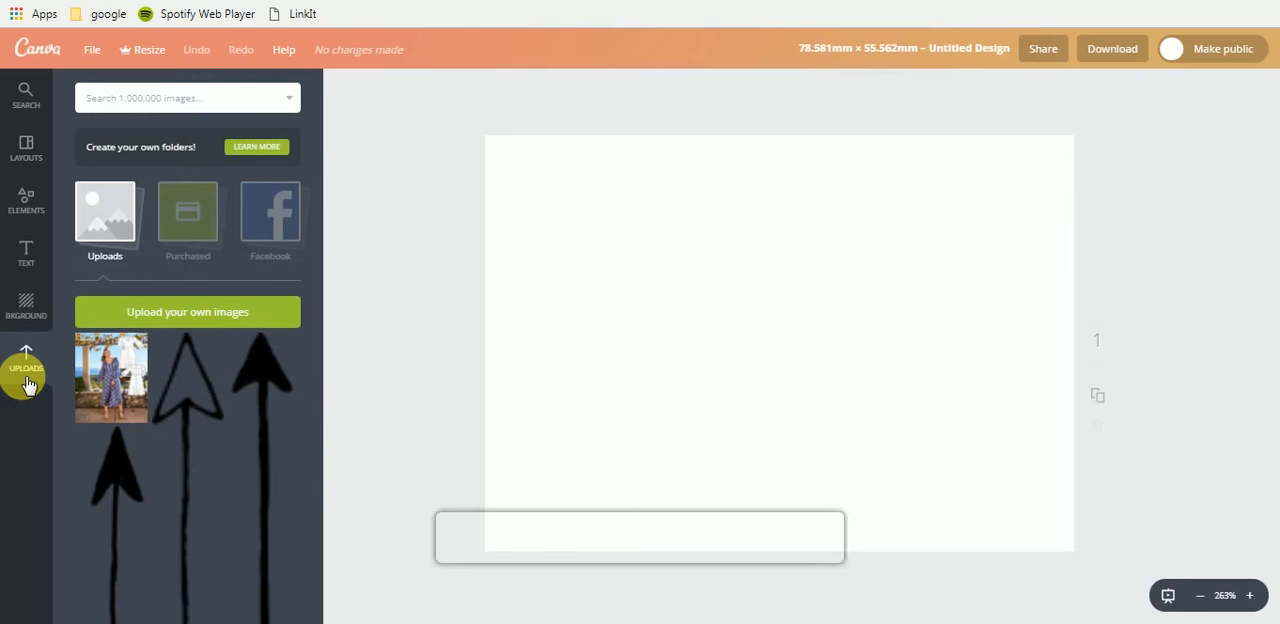
key(alt+Tab)
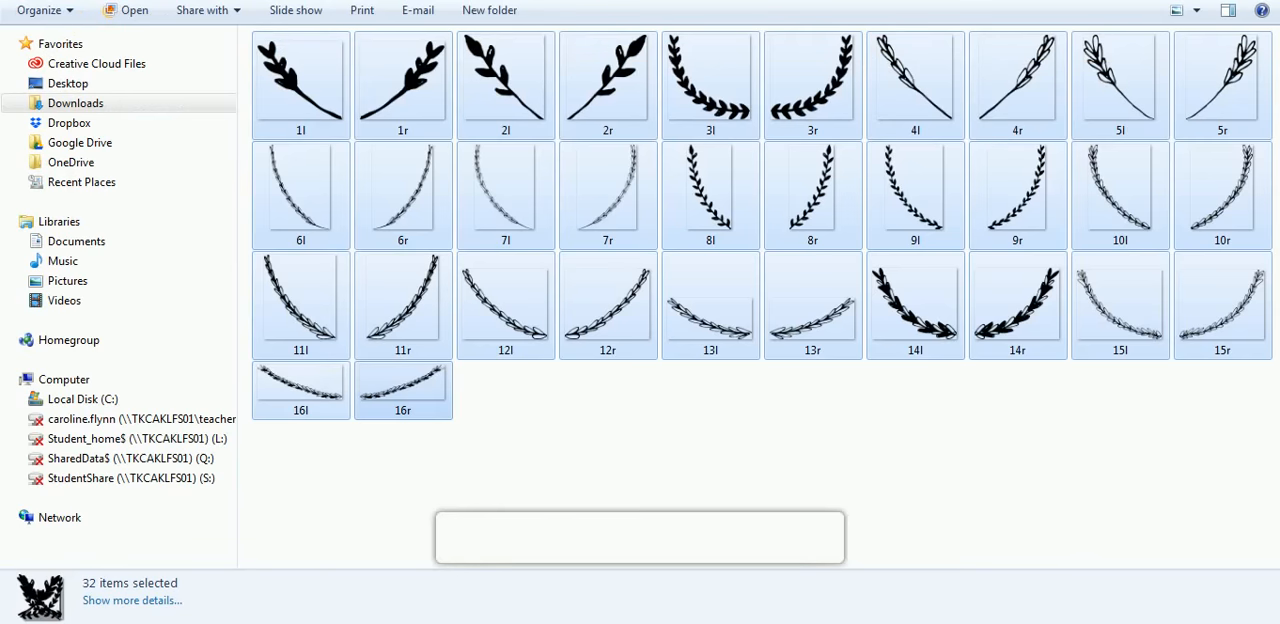
click(571, 417)
click(306, 75)
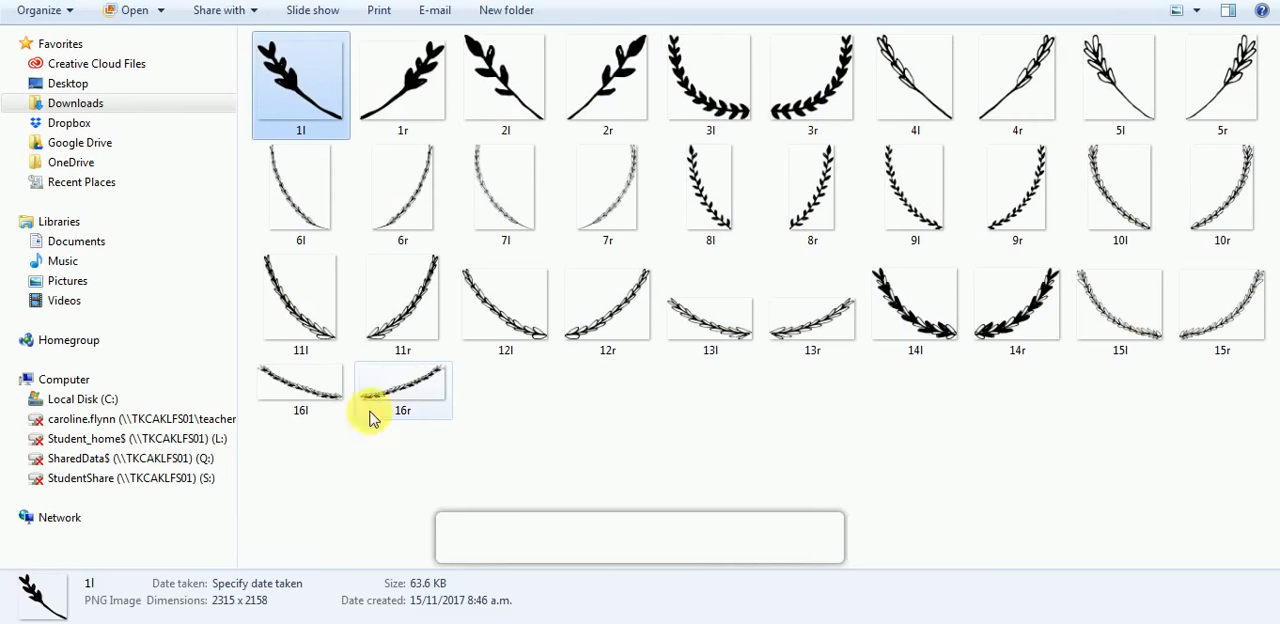
shift+click(407, 389)
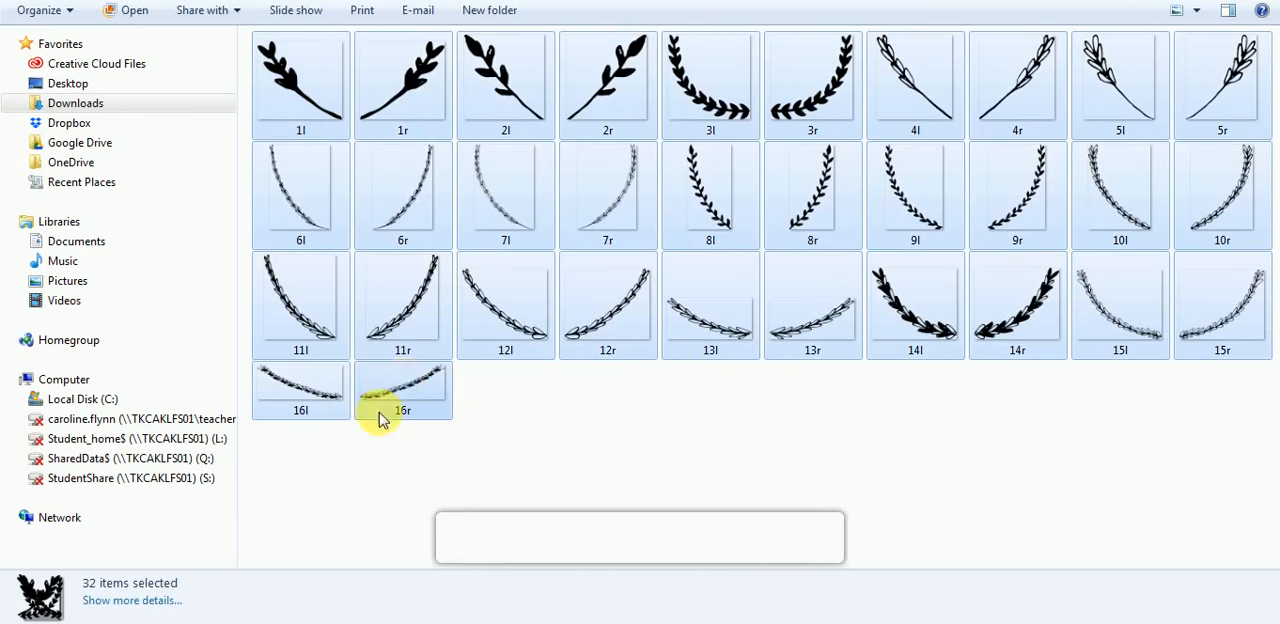
drag(380, 418, 201, 509)
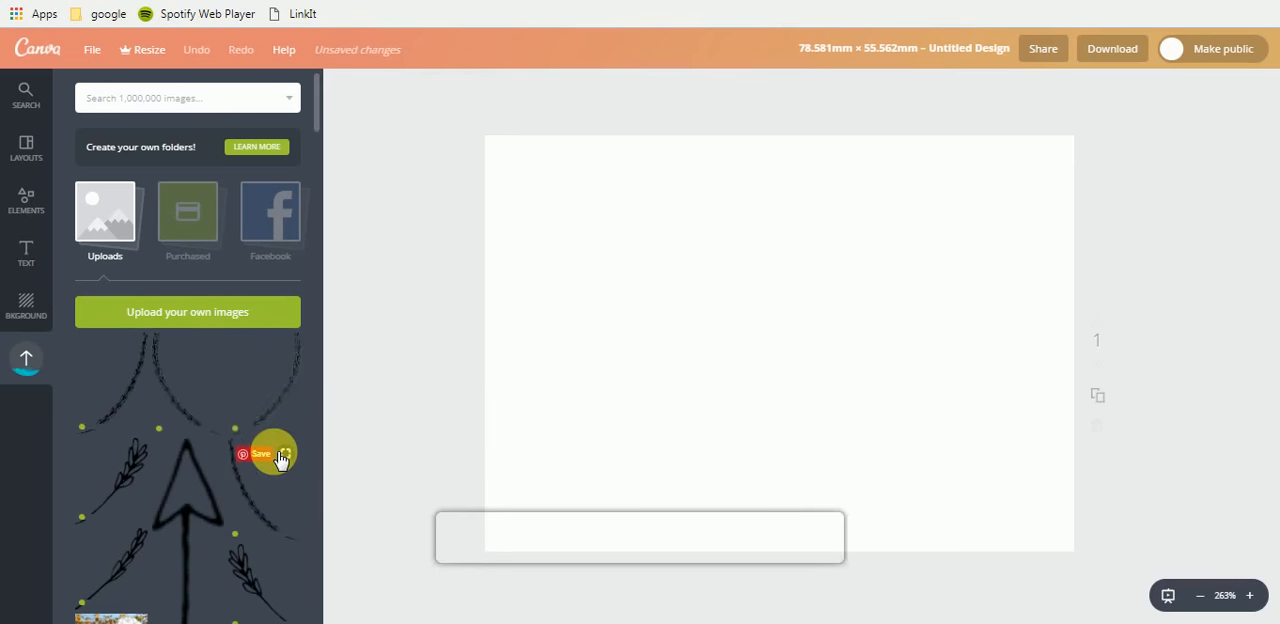
- Look through the uploaded hand-drawn arrow, feather and laurel graphics
scroll(280, 460, down, 10)
scroll(280, 460, down, 10)
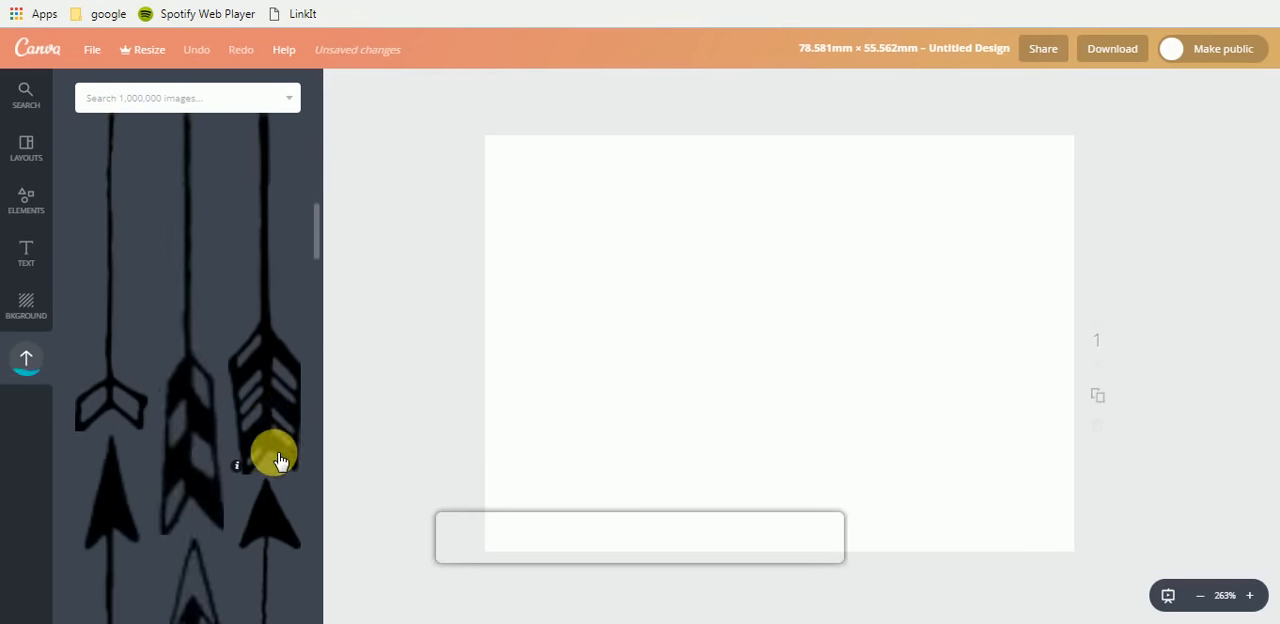
scroll(280, 460, down, 10)
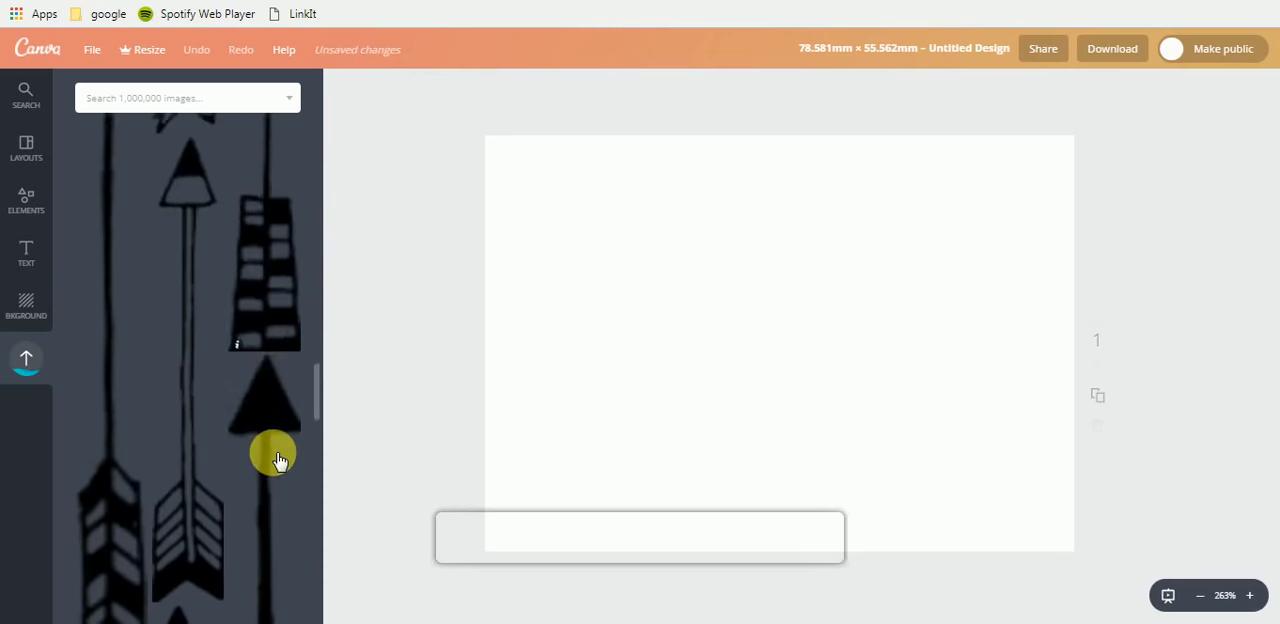
scroll(280, 460, down, 3)
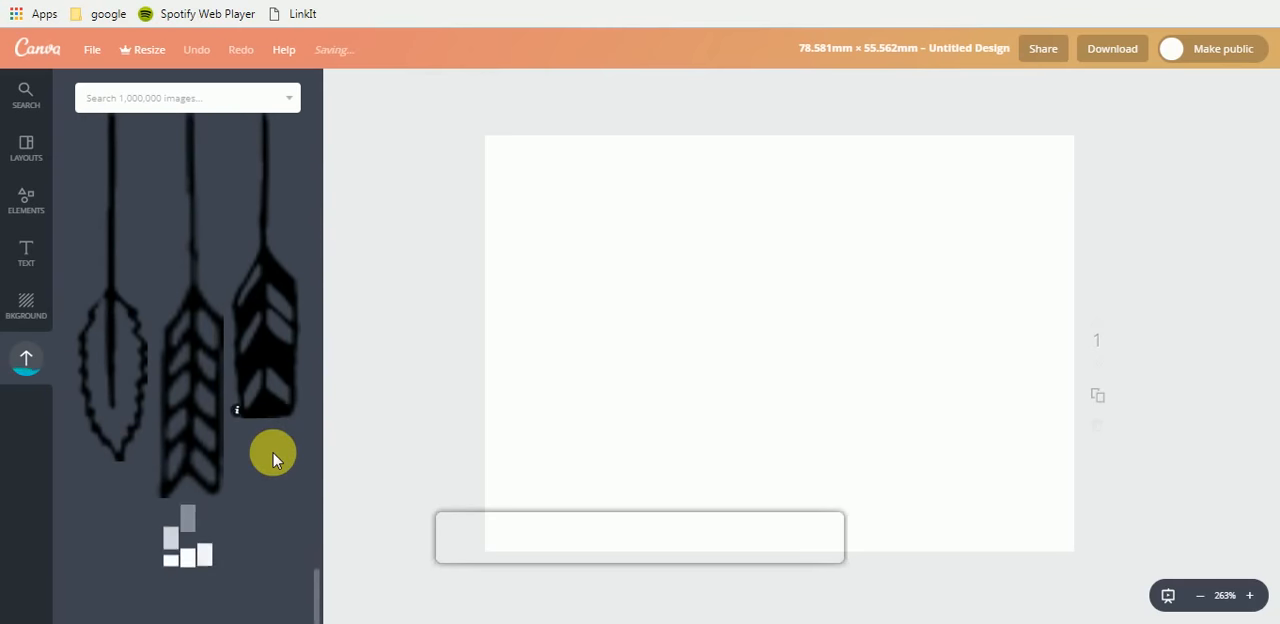
scroll(275, 459, down, 5)
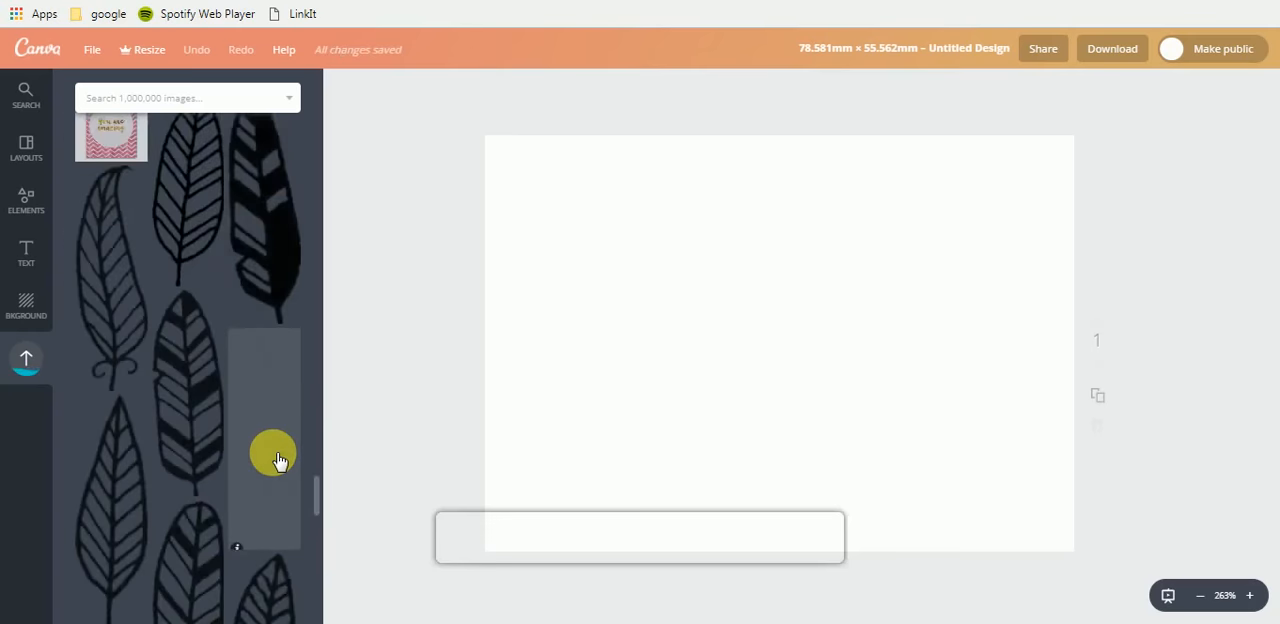
scroll(280, 460, down, 3)
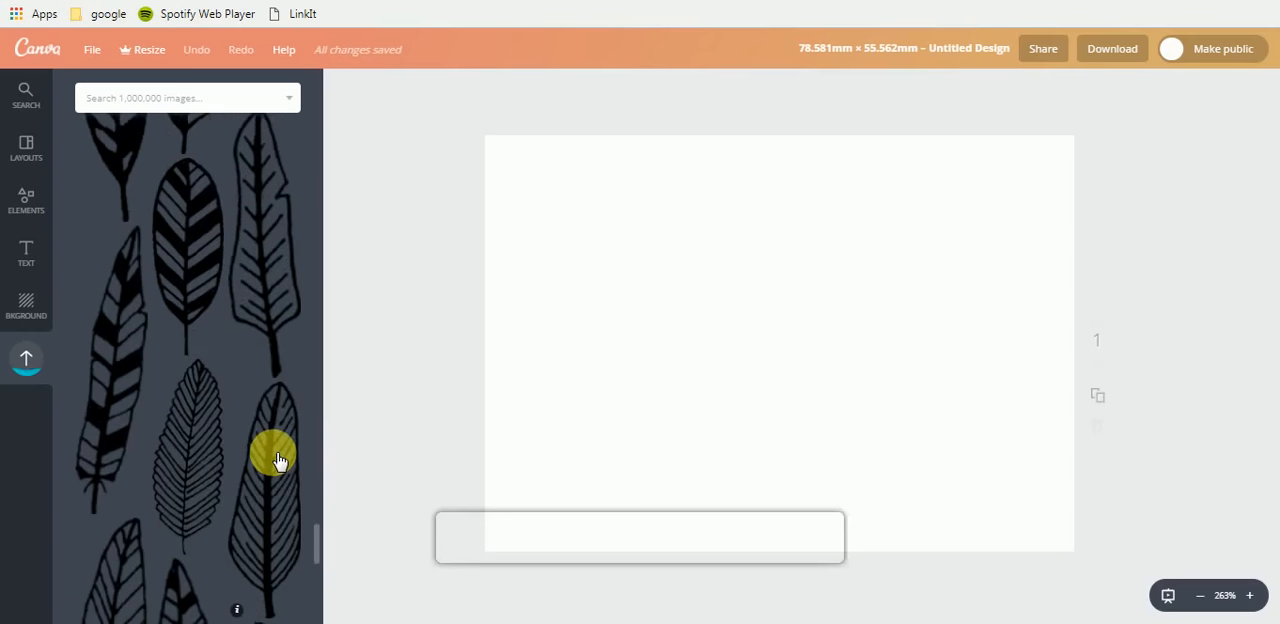
scroll(278, 460, down, 1)
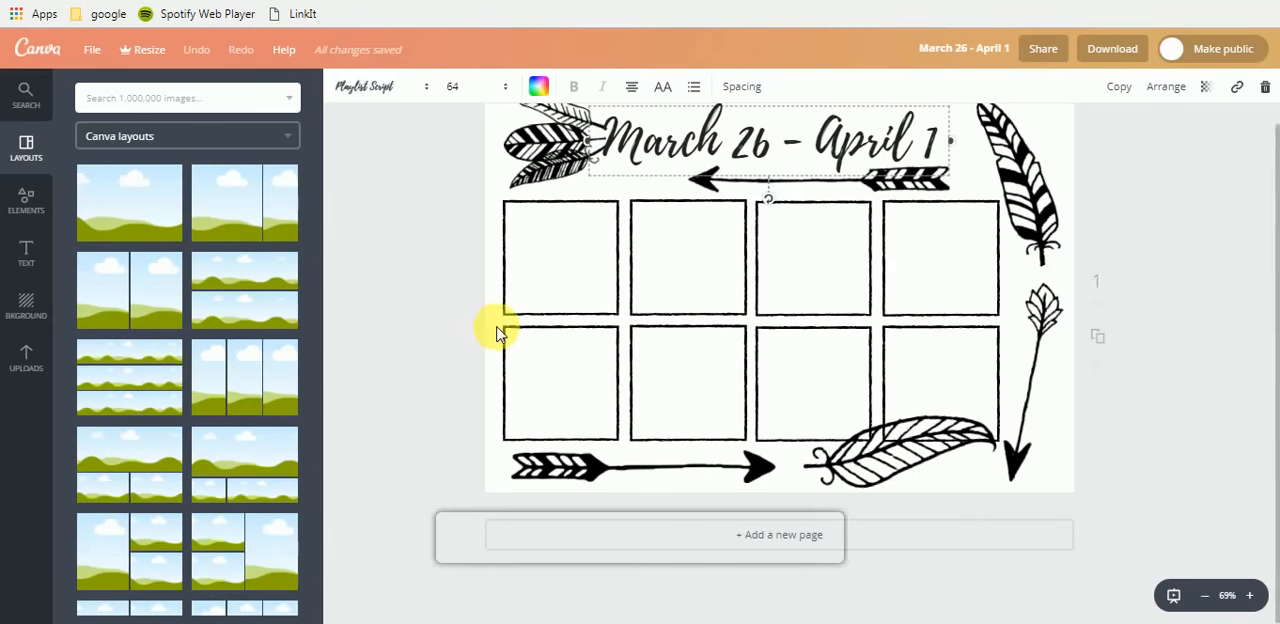
- Return to the March 26 - April 1 design, deselect its heading and view the Shapes elements
click(491, 172)
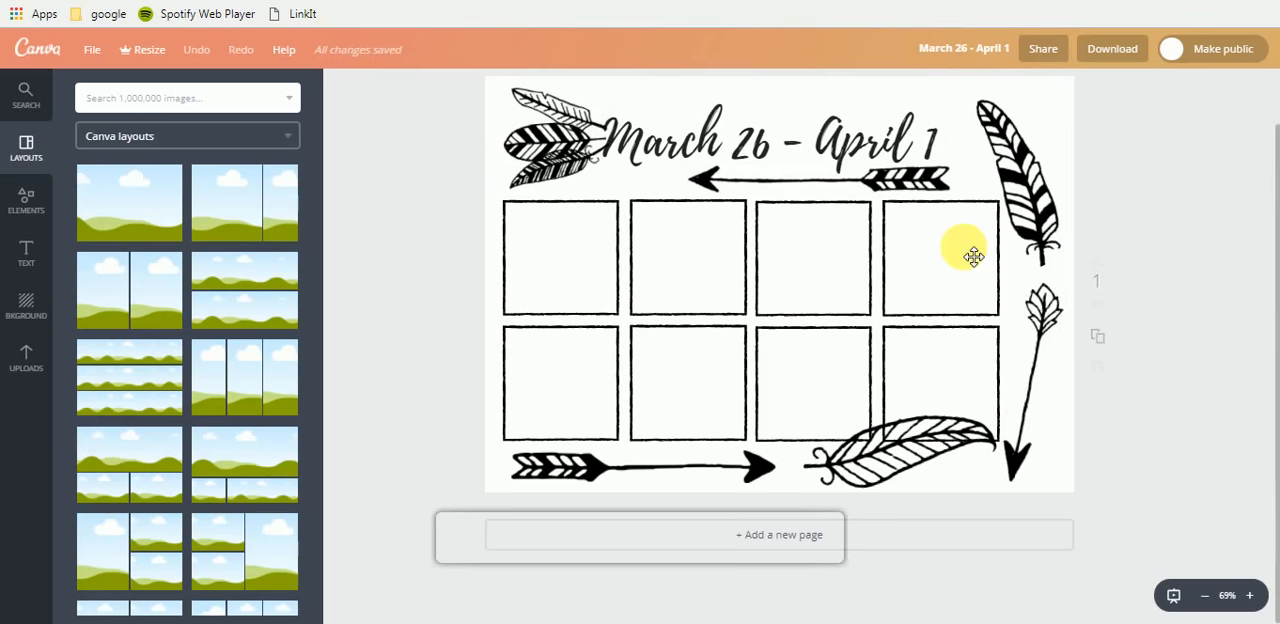
click(33, 207)
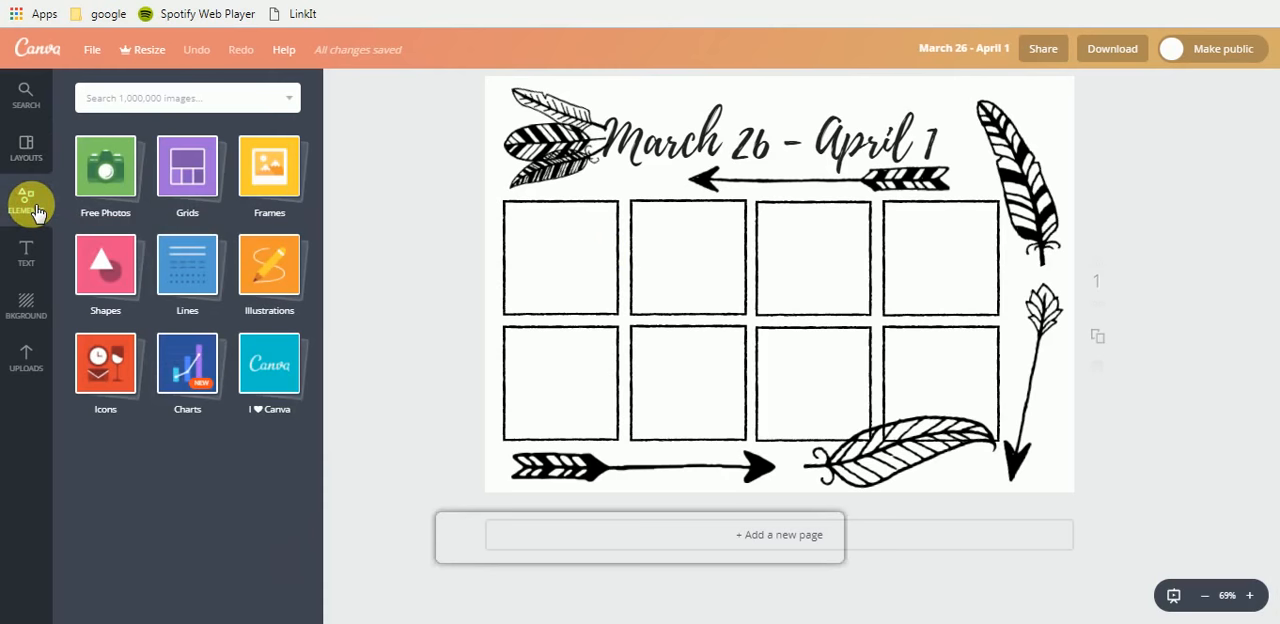
click(108, 284)
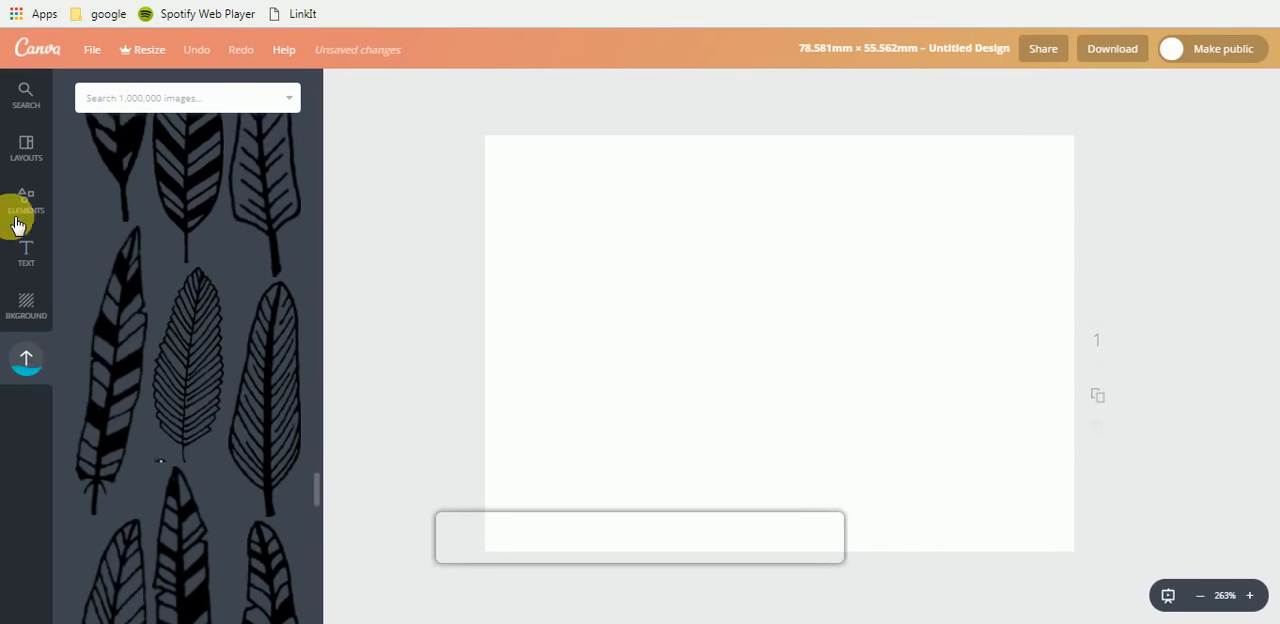
- Try a plain square outline from the Shapes elements on the blank page, delete it and look over the other shapes
click(26, 210)
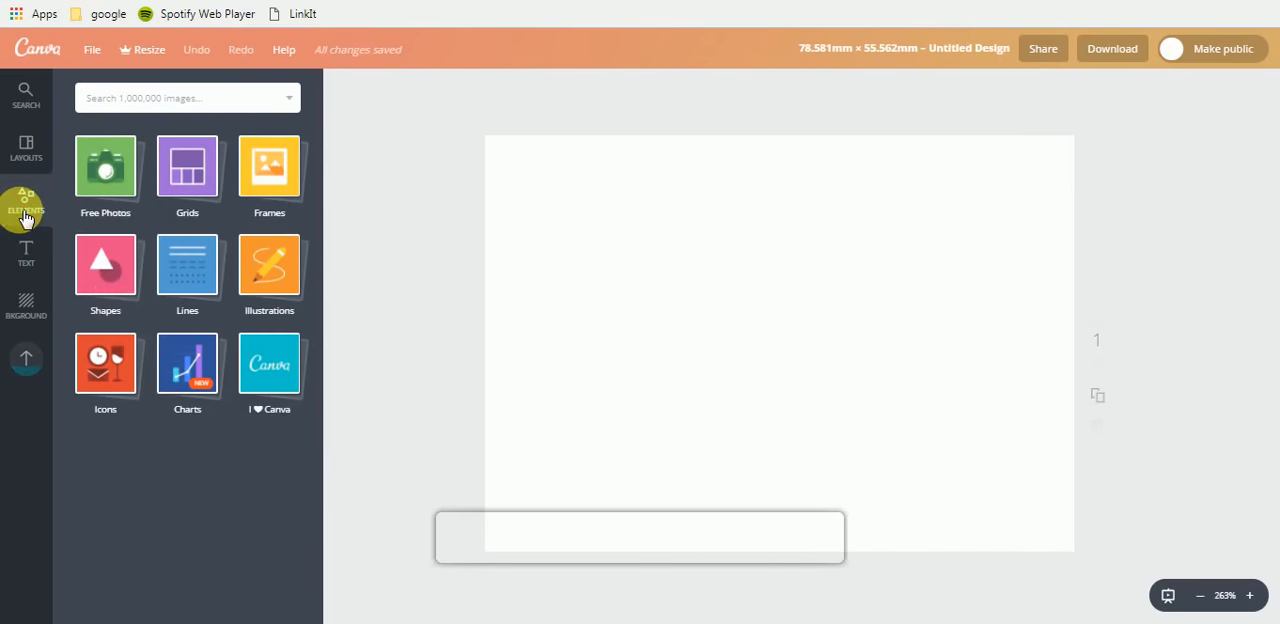
click(105, 283)
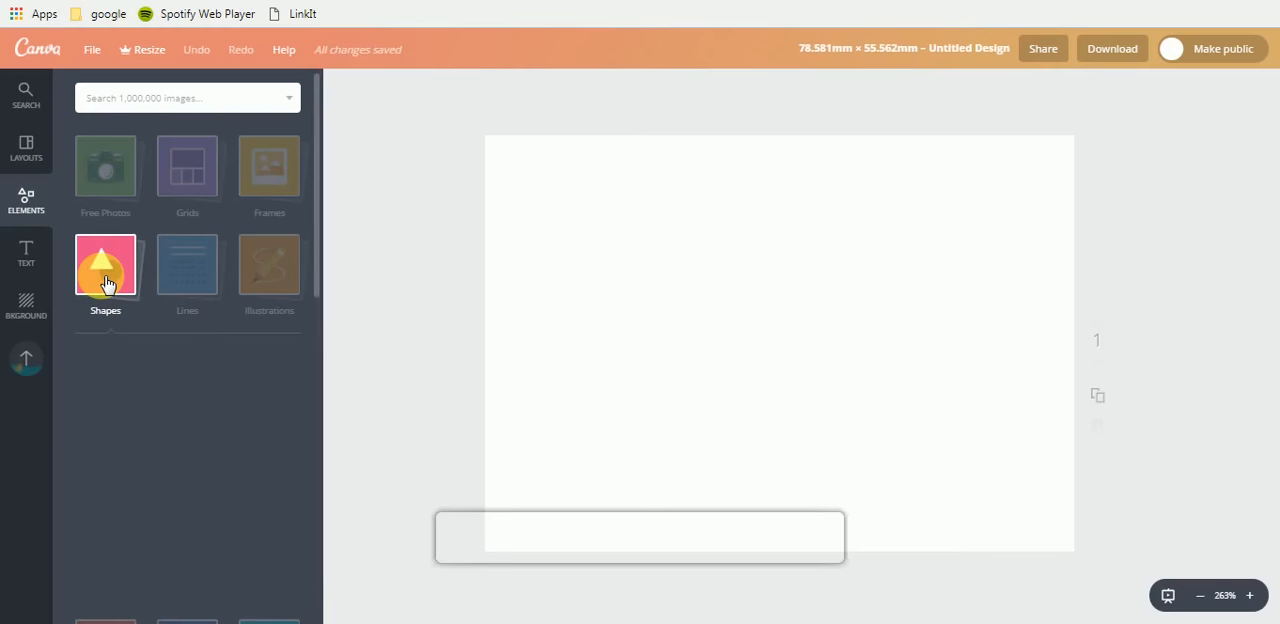
scroll(105, 280, down, 3)
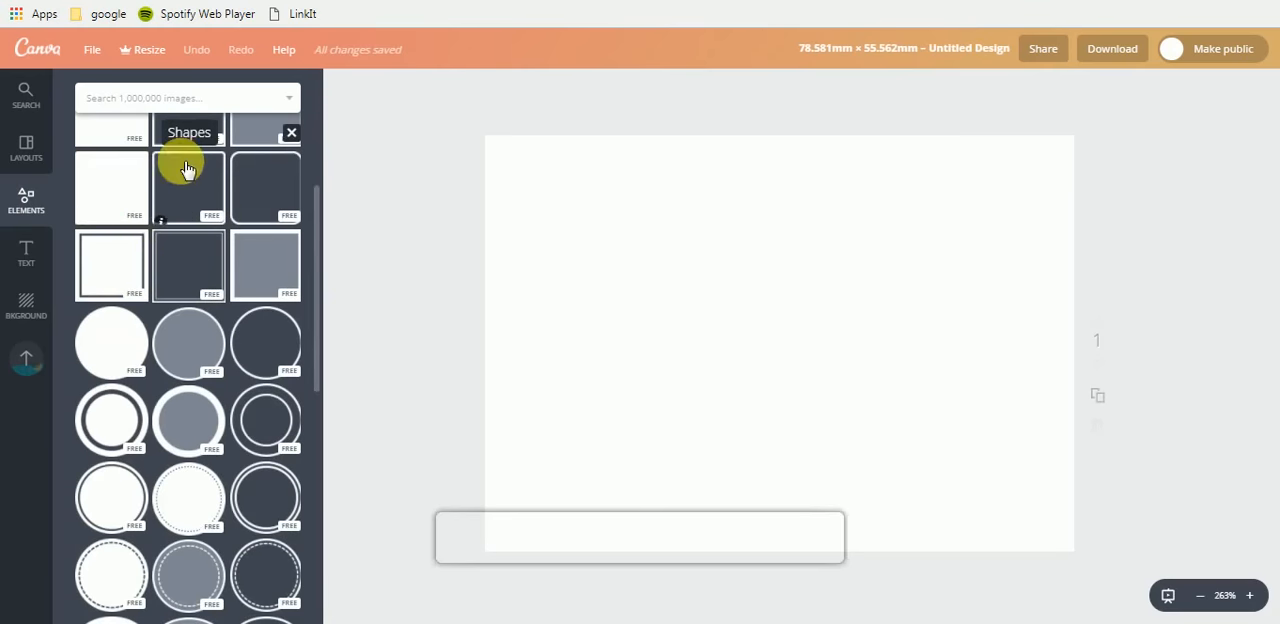
scroll(183, 230, up, 2)
click(187, 220)
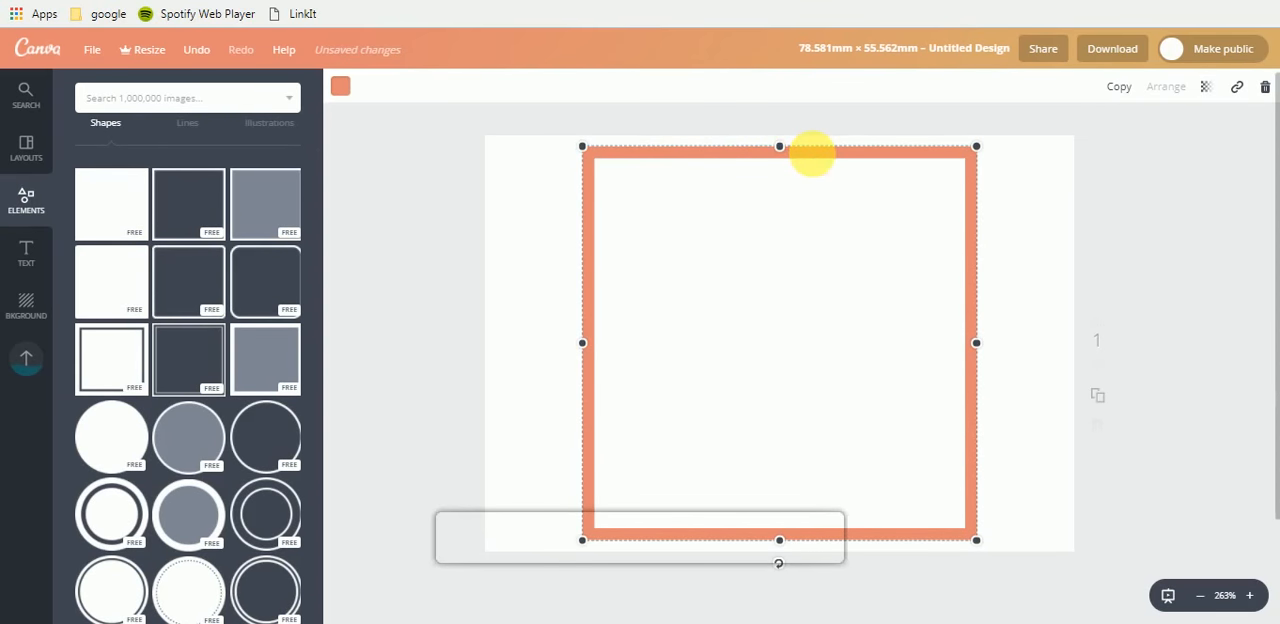
key(Delete)
scroll(108, 305, down, 5)
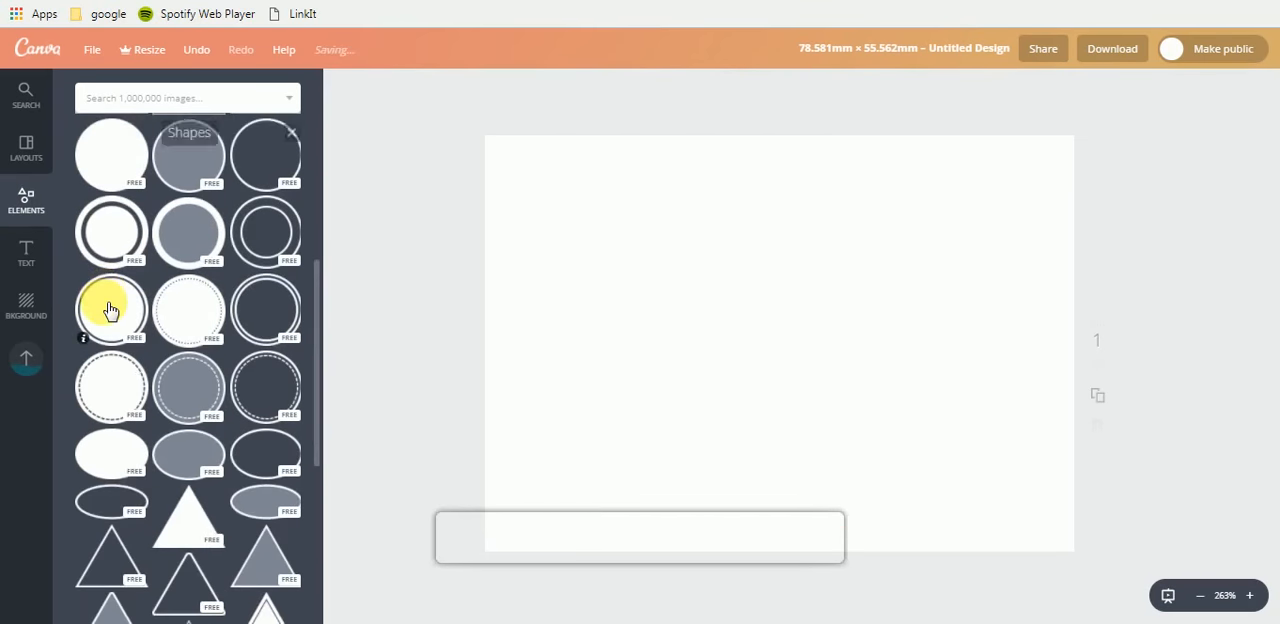
scroll(110, 310, up, 5)
- Search the image library for squares
click(146, 98)
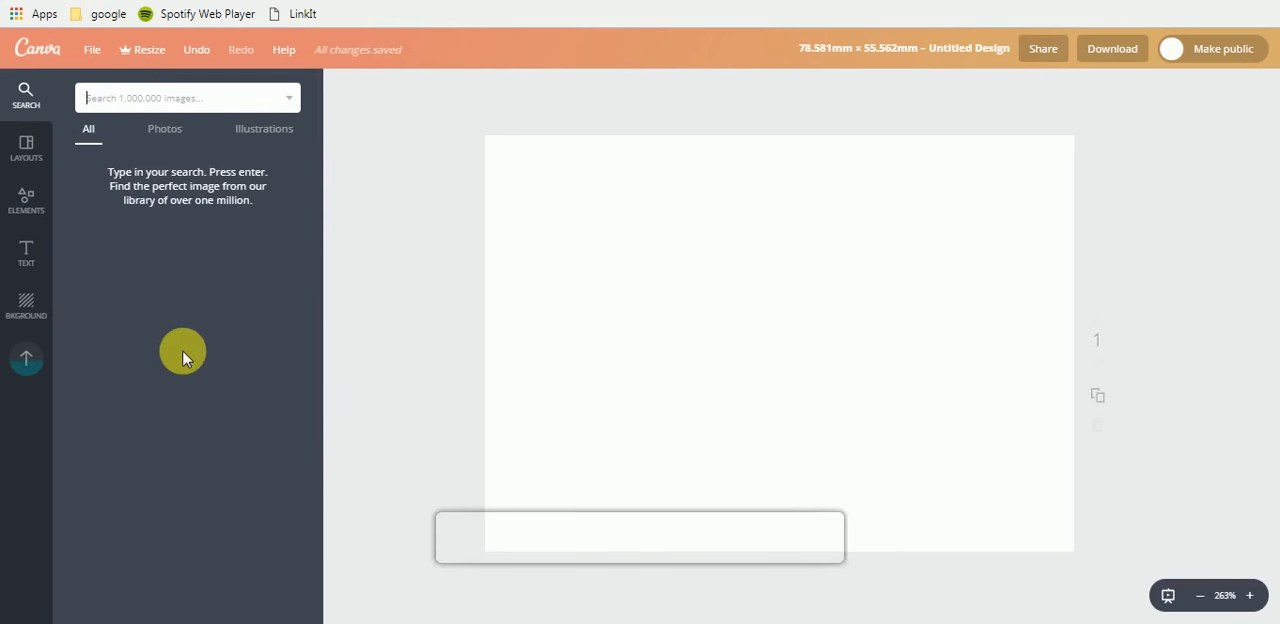
click(30, 205)
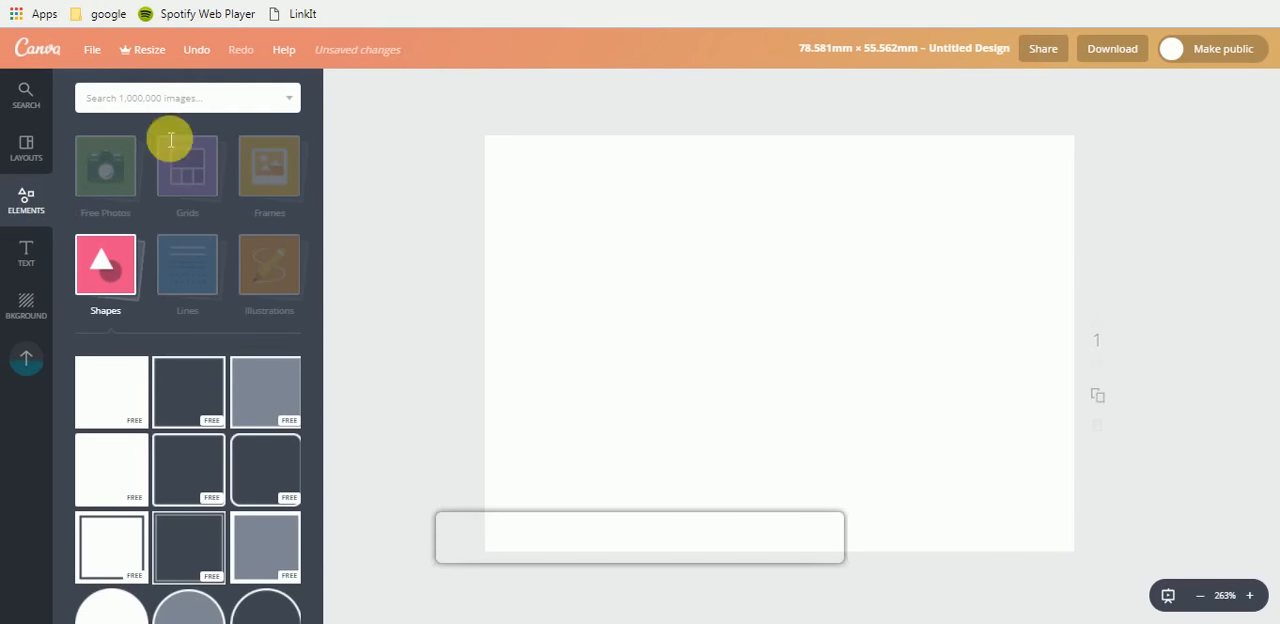
click(205, 100)
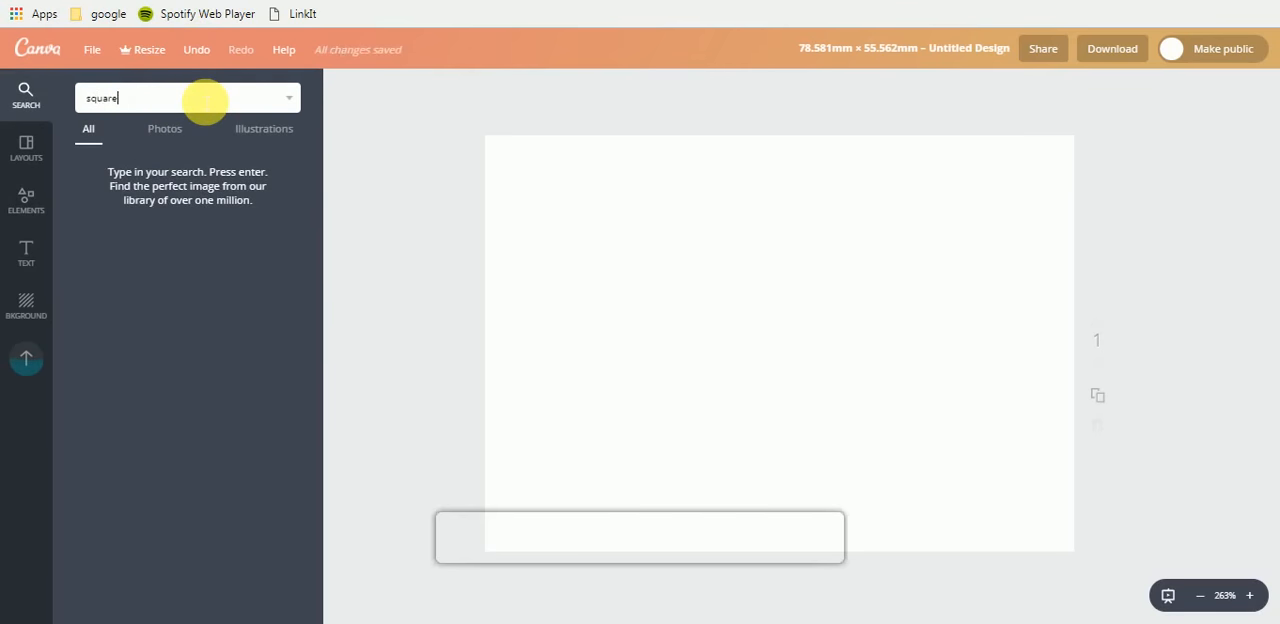
key(Return)
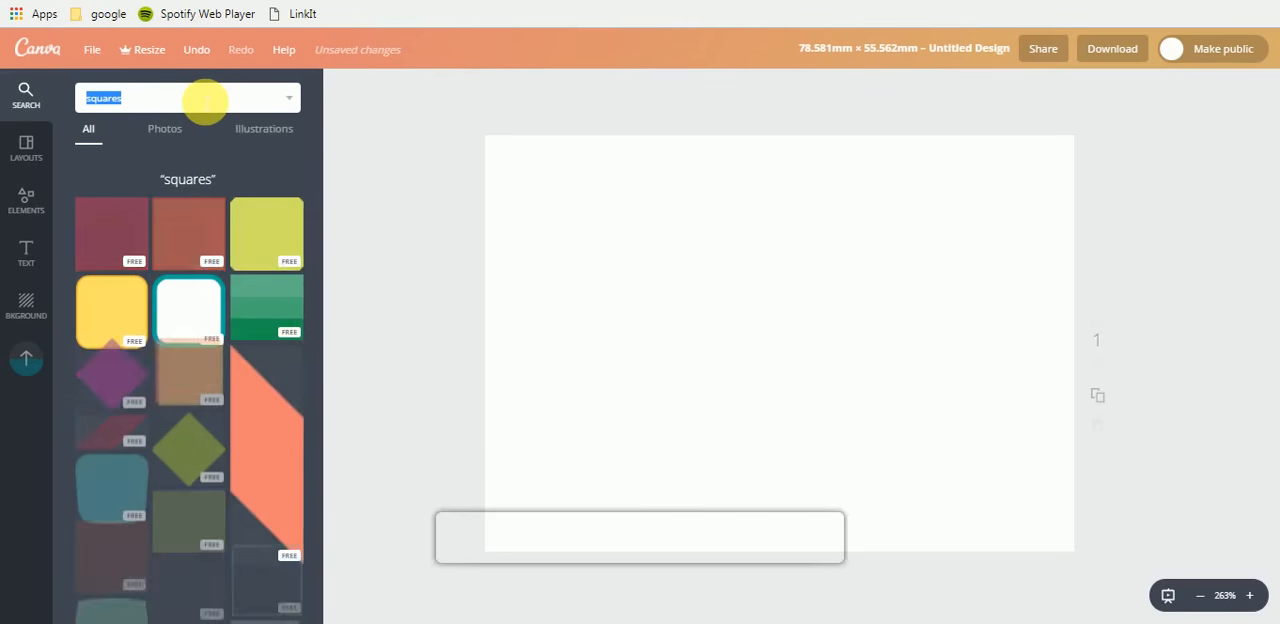
- Add the thin magenta and the rough teal square outlines to the page, and move the teal one toward the page's lower left
scroll(213, 273, down, 3)
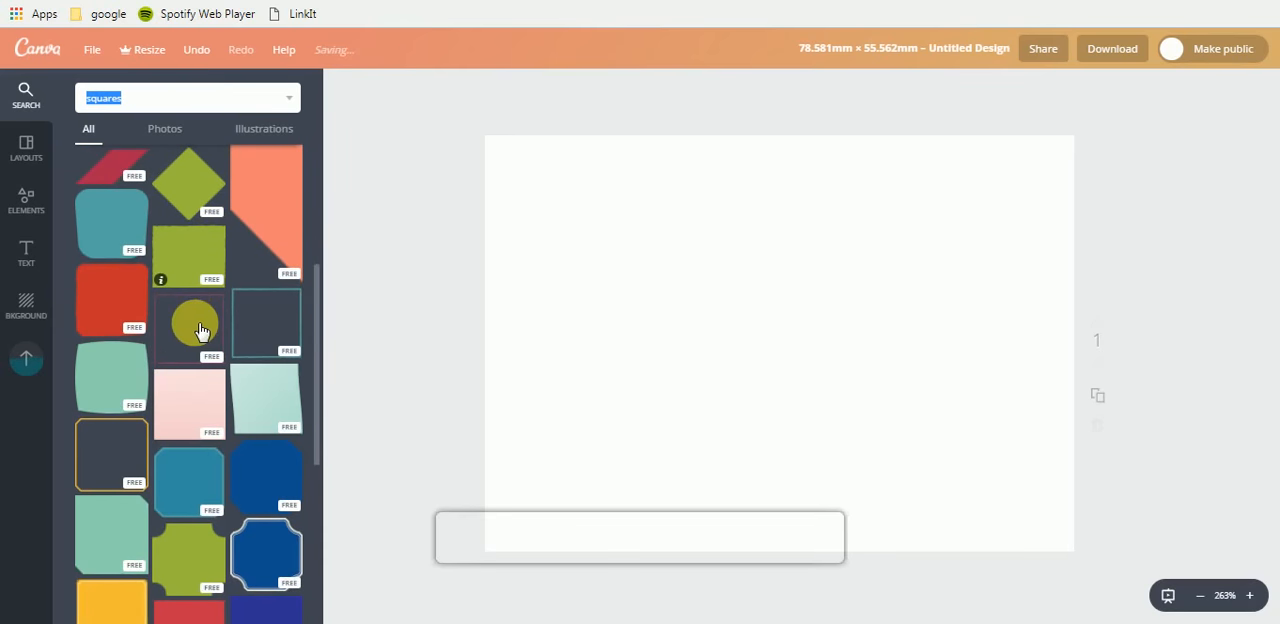
click(200, 330)
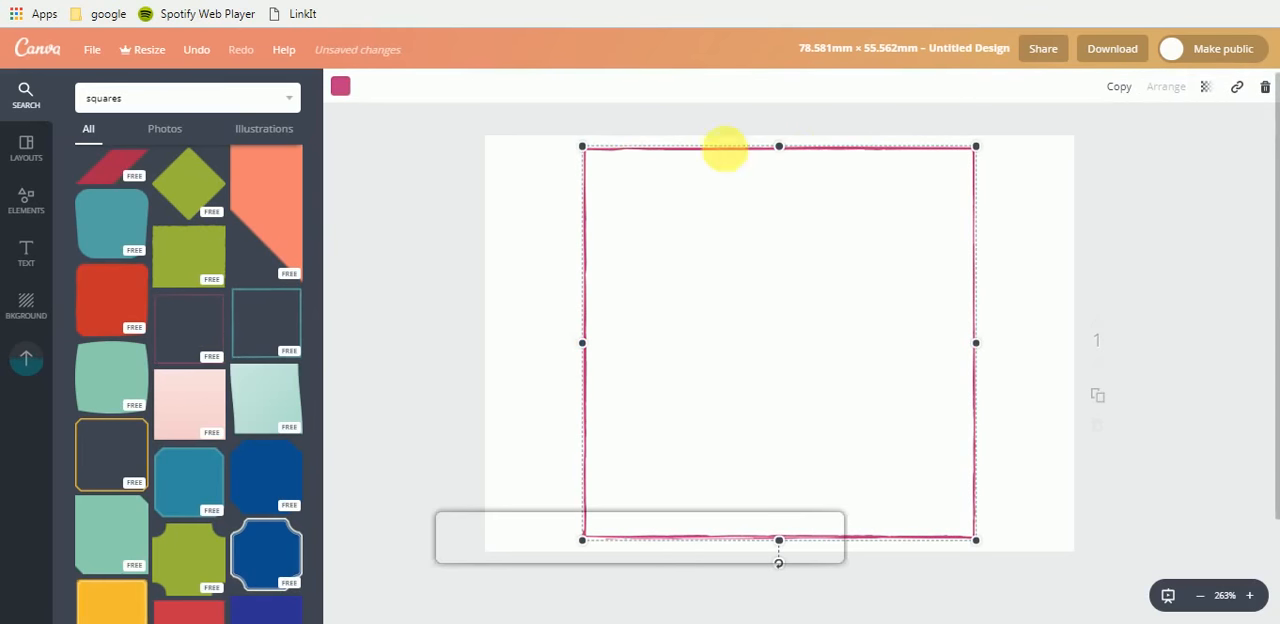
click(270, 315)
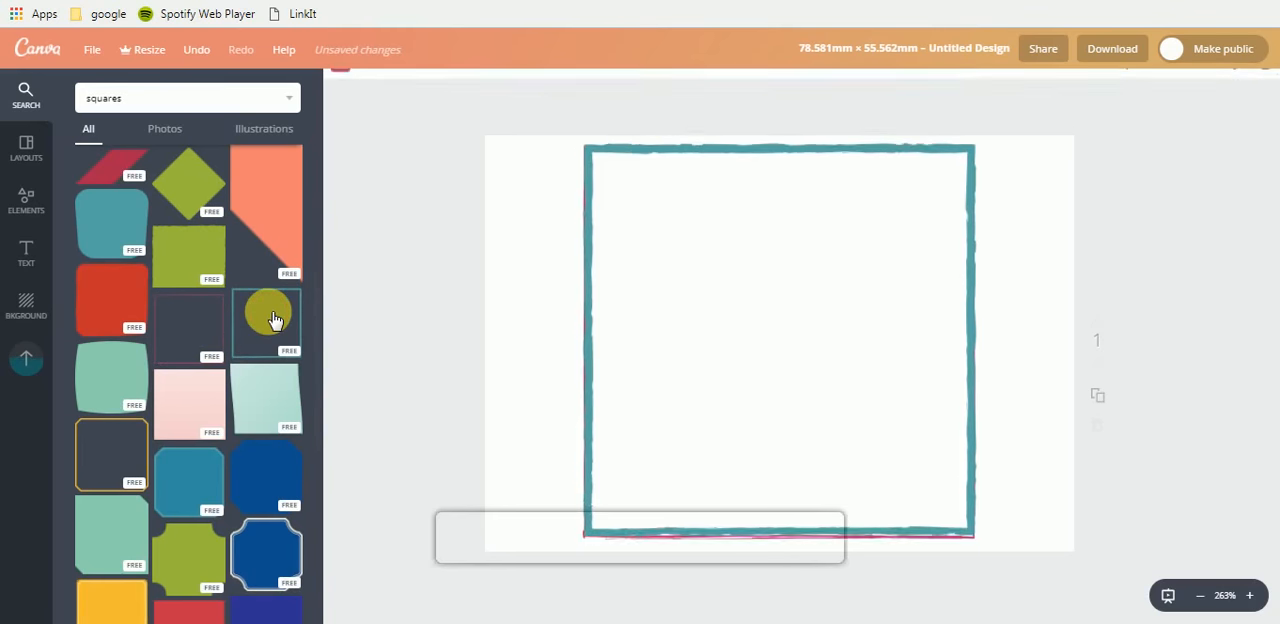
drag(683, 170, 571, 243)
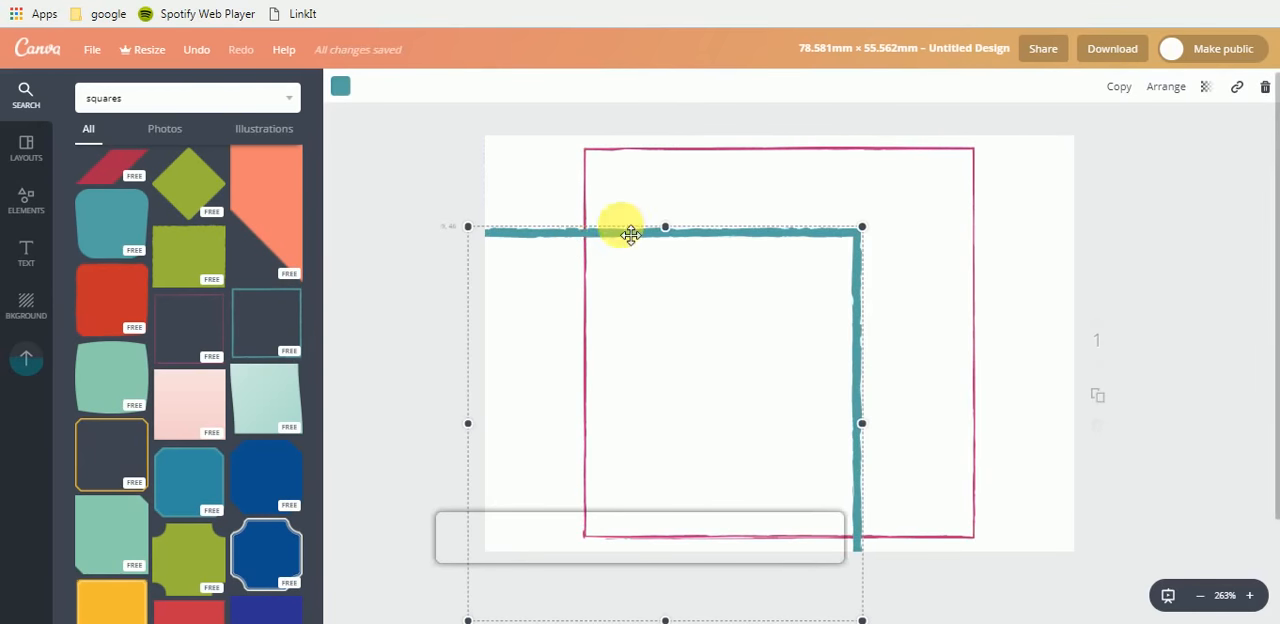
- Add the free square frame with crossing hand-drawn lines to the page and move it toward the page's lower right
scroll(208, 403, down, 5)
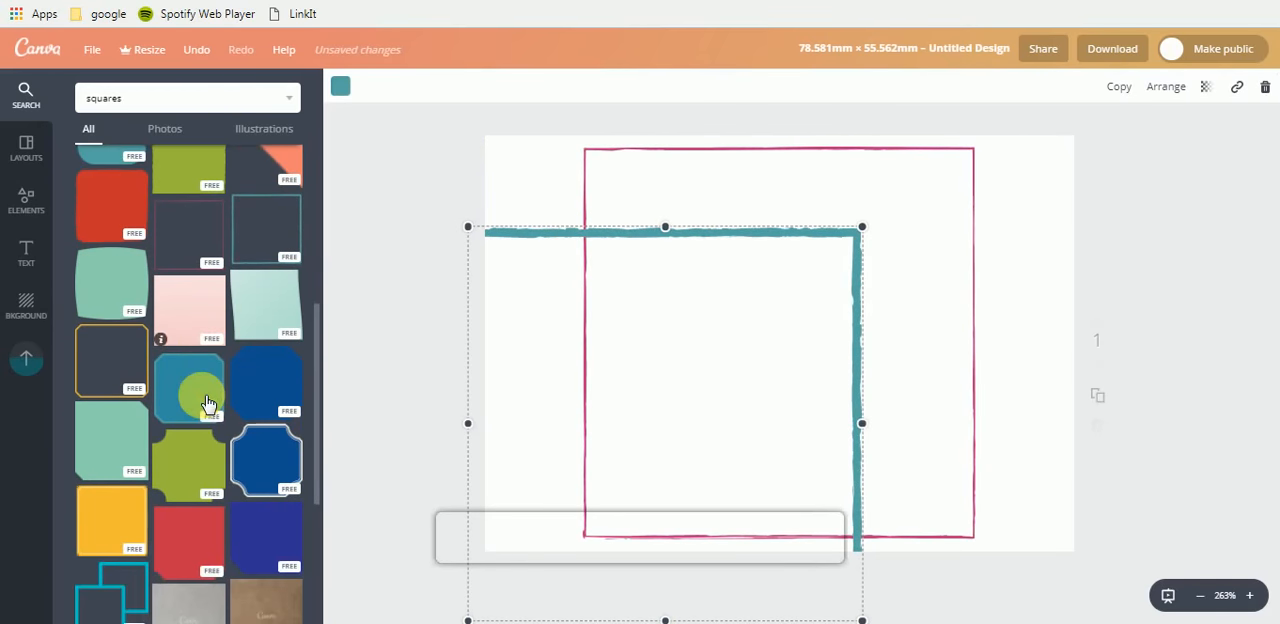
scroll(208, 403, down, 1)
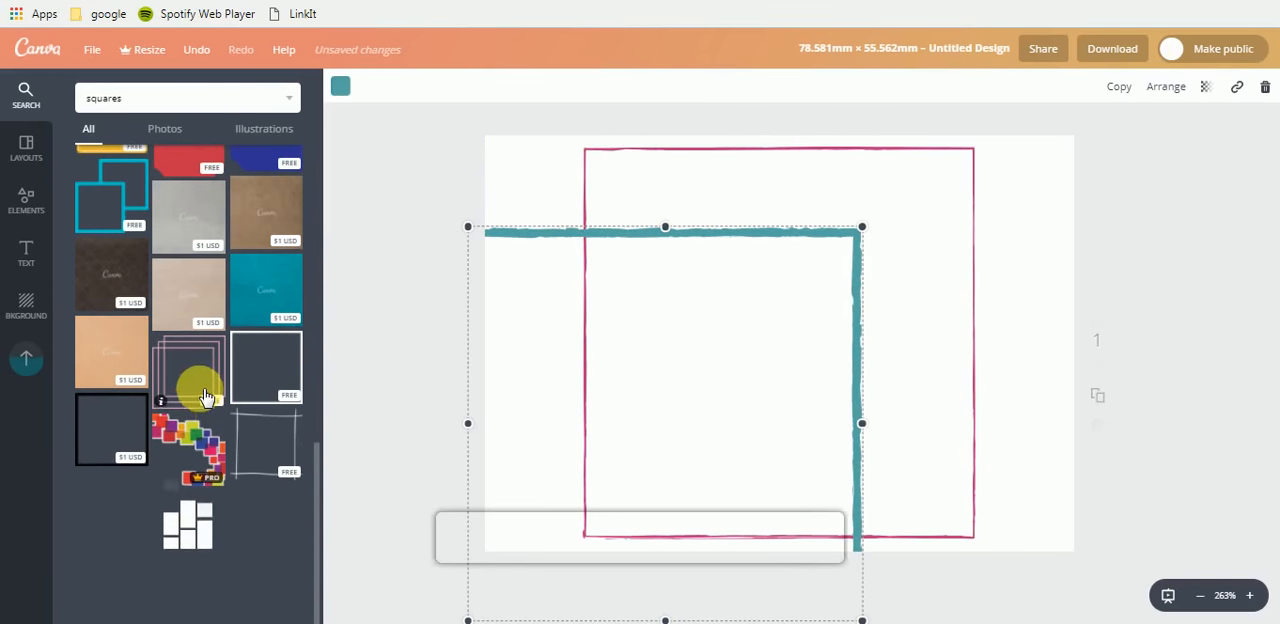
click(267, 436)
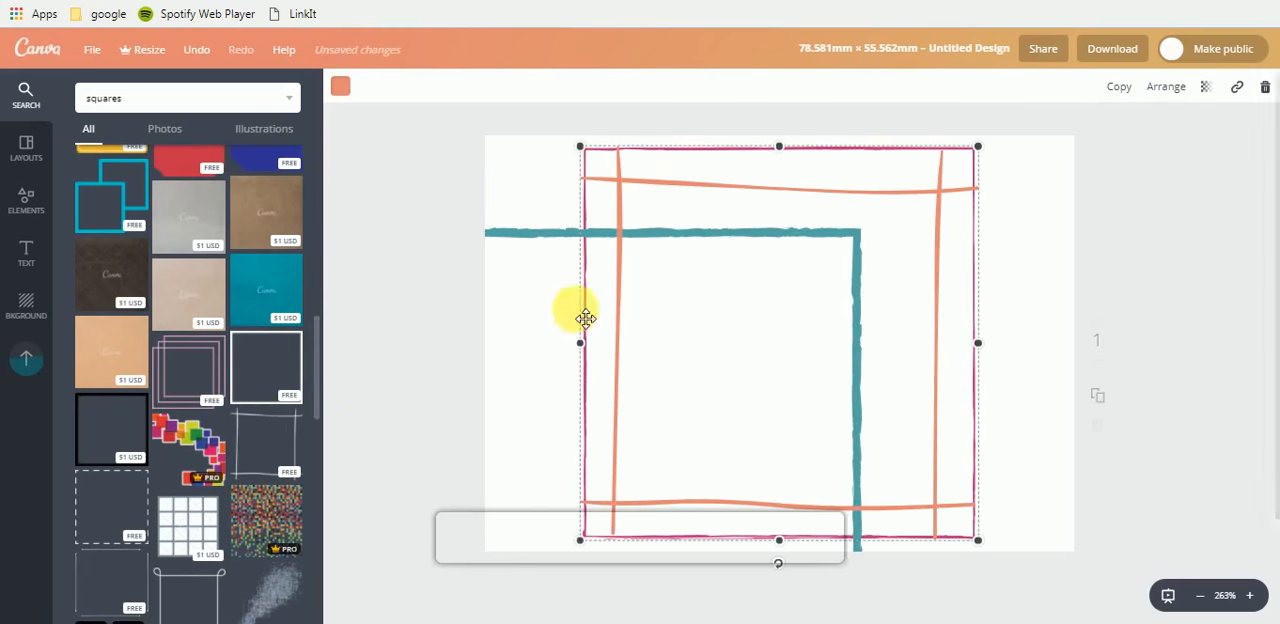
drag(891, 202, 987, 258)
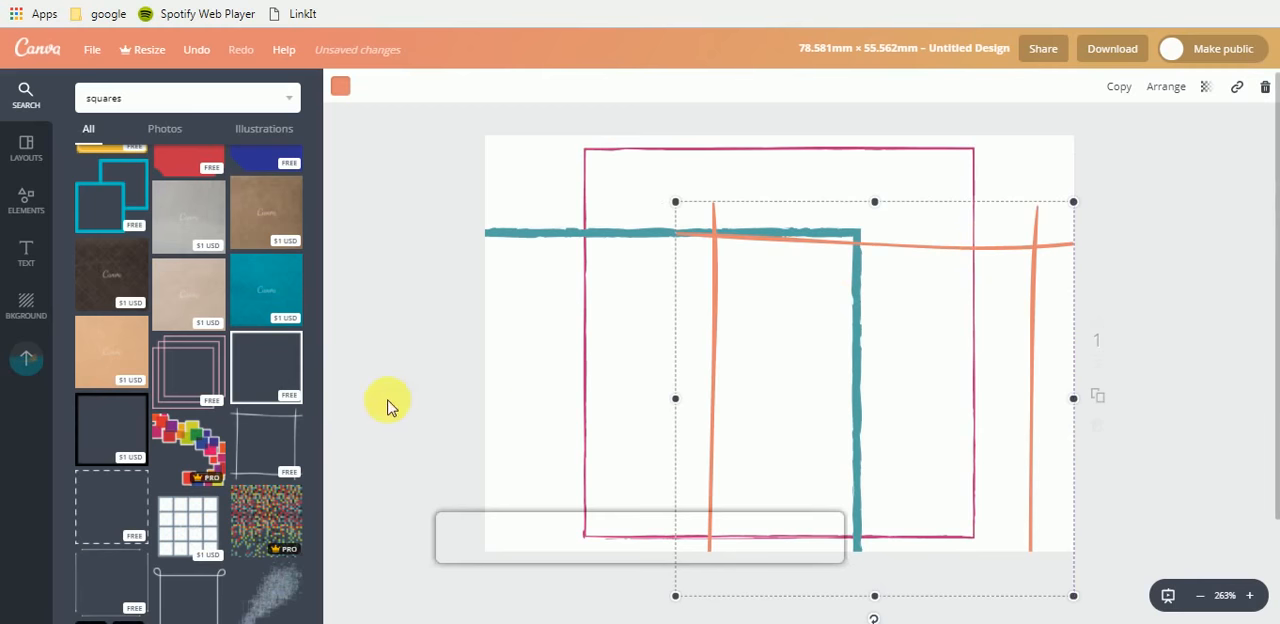
- Move the coral crossing-line frame off the page and shift the thin magenta outline partly past the page's right edge
scroll(388, 405, down, 2)
scroll(198, 377, down, 2)
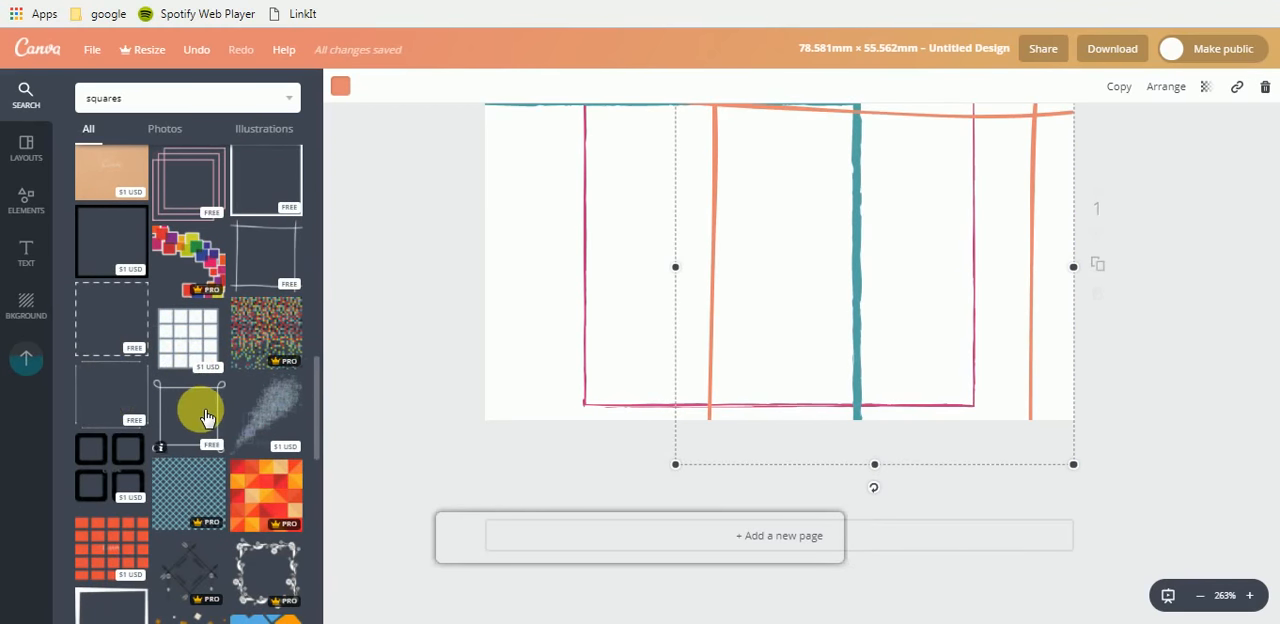
scroll(192, 406, down, 3)
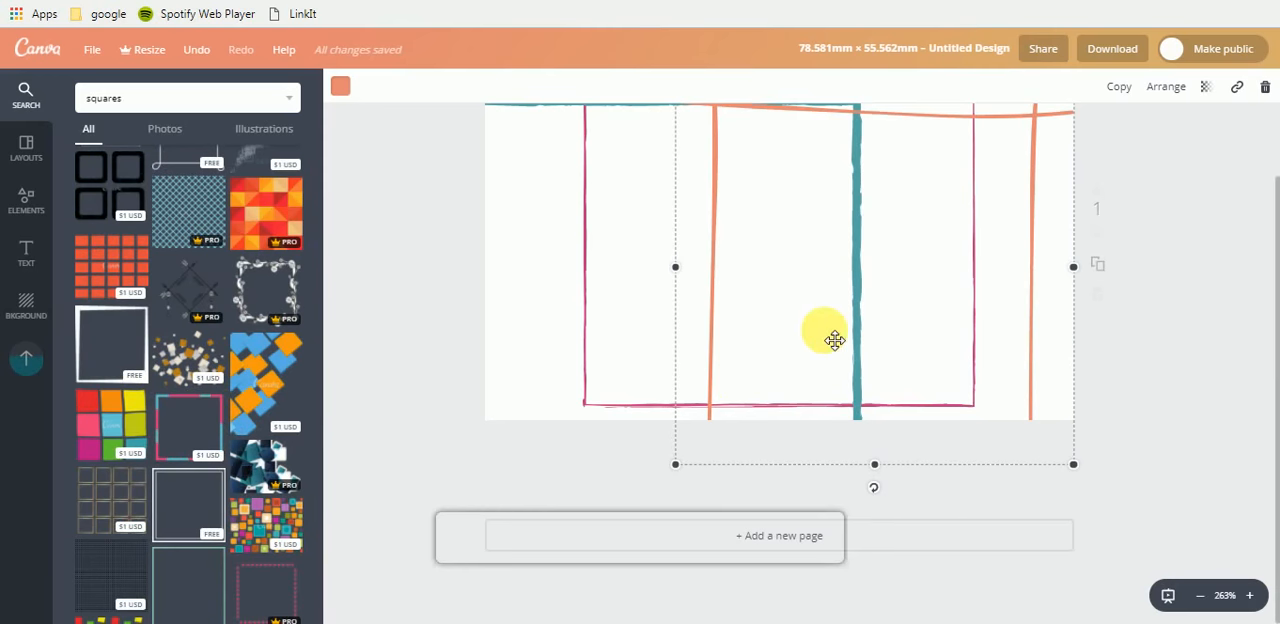
scroll(1200, 355, up, 3)
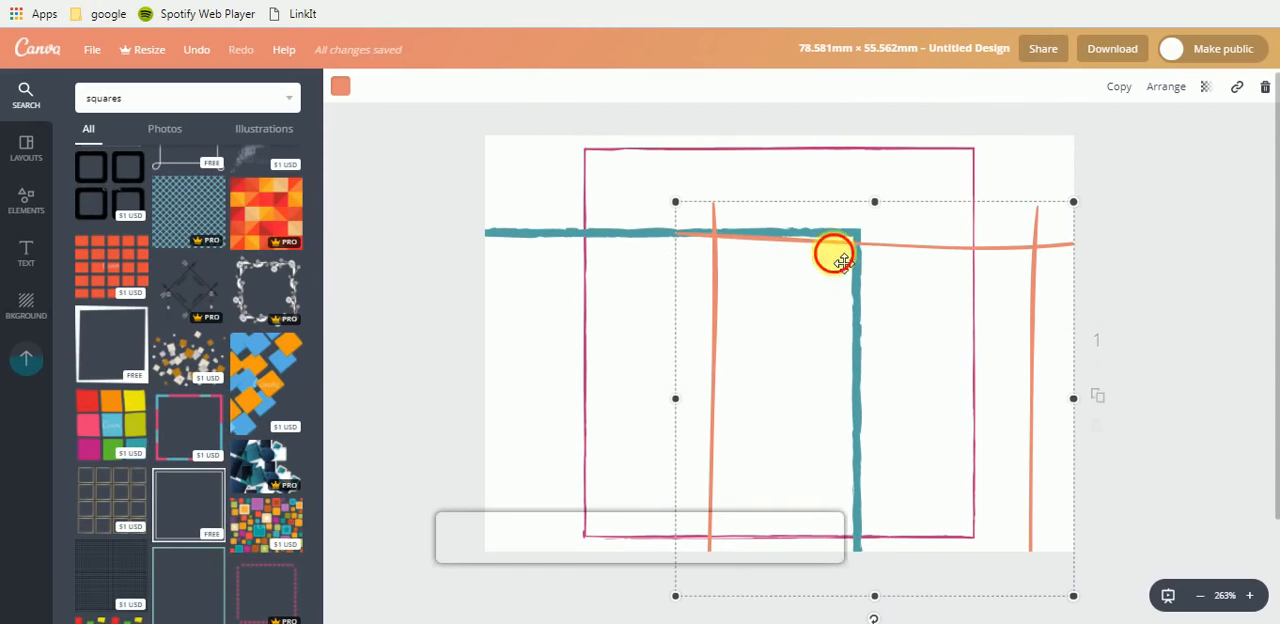
drag(831, 251, 1272, 260)
drag(863, 177, 1269, 278)
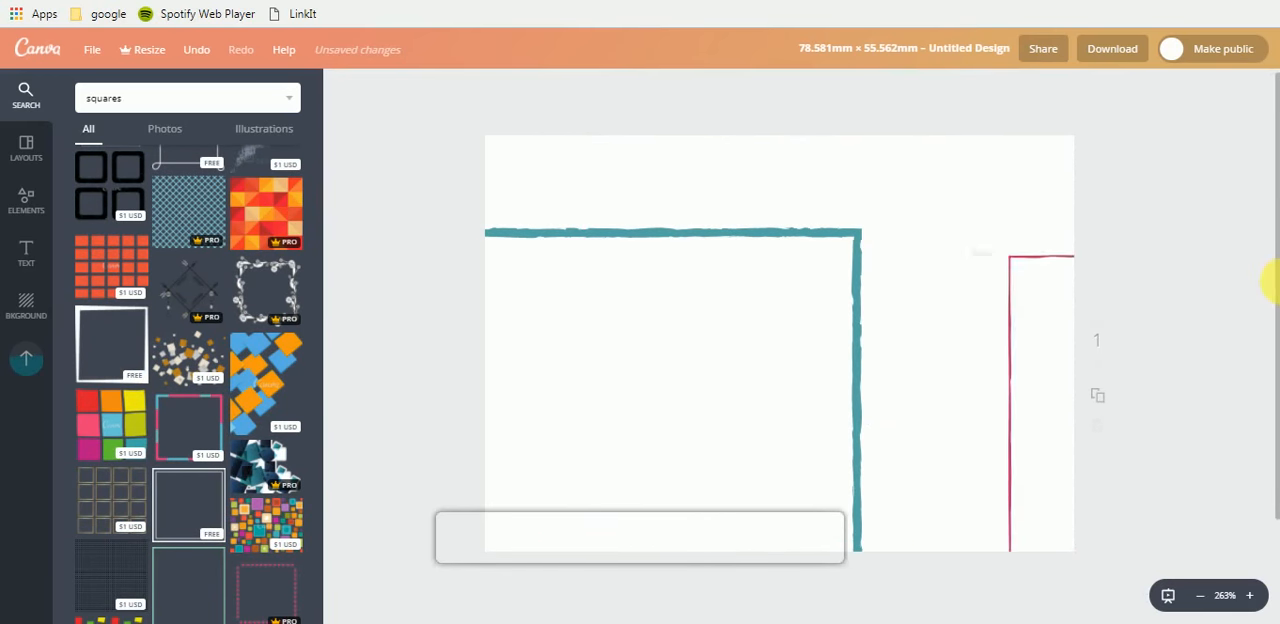
- Move the rough teal square fully onto the page and shrink it to a small square near the page's left edge
click(597, 205)
drag(677, 214, 654, 163)
click(905, 155)
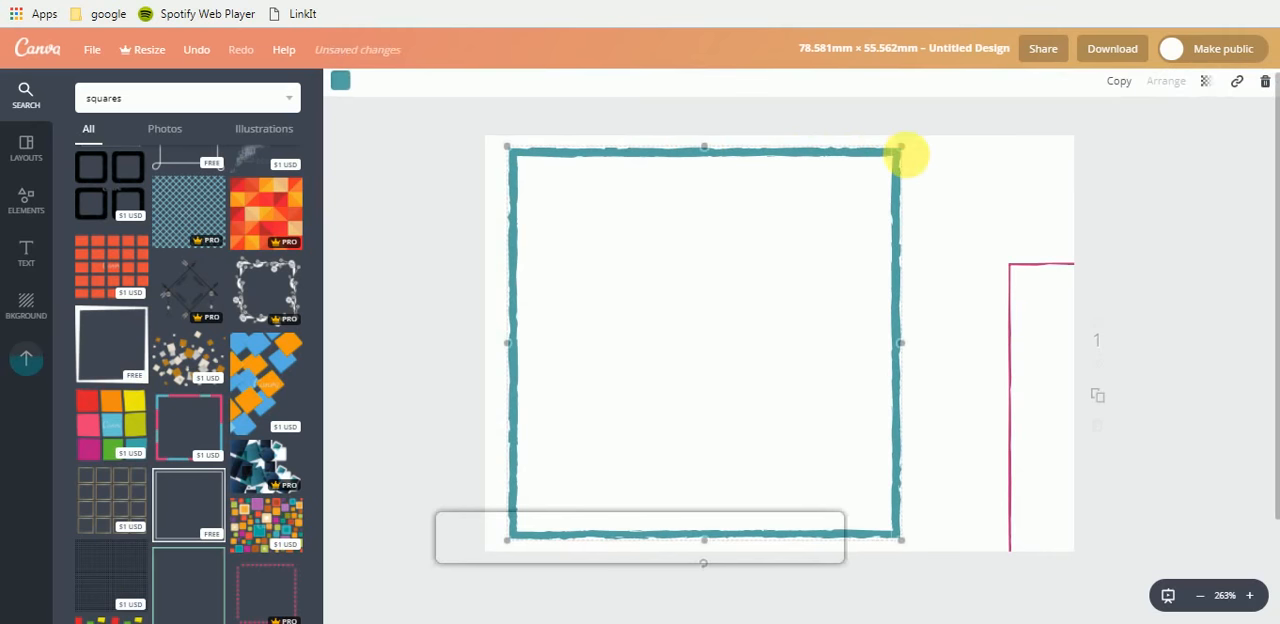
drag(905, 155, 598, 261)
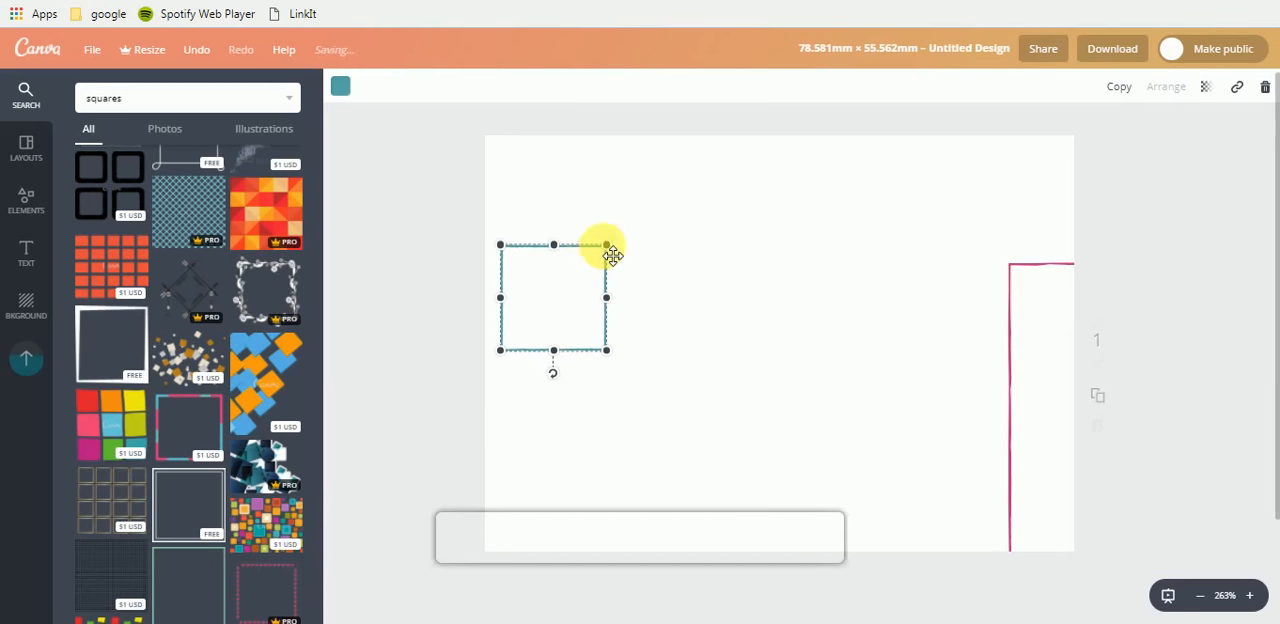
click(517, 484)
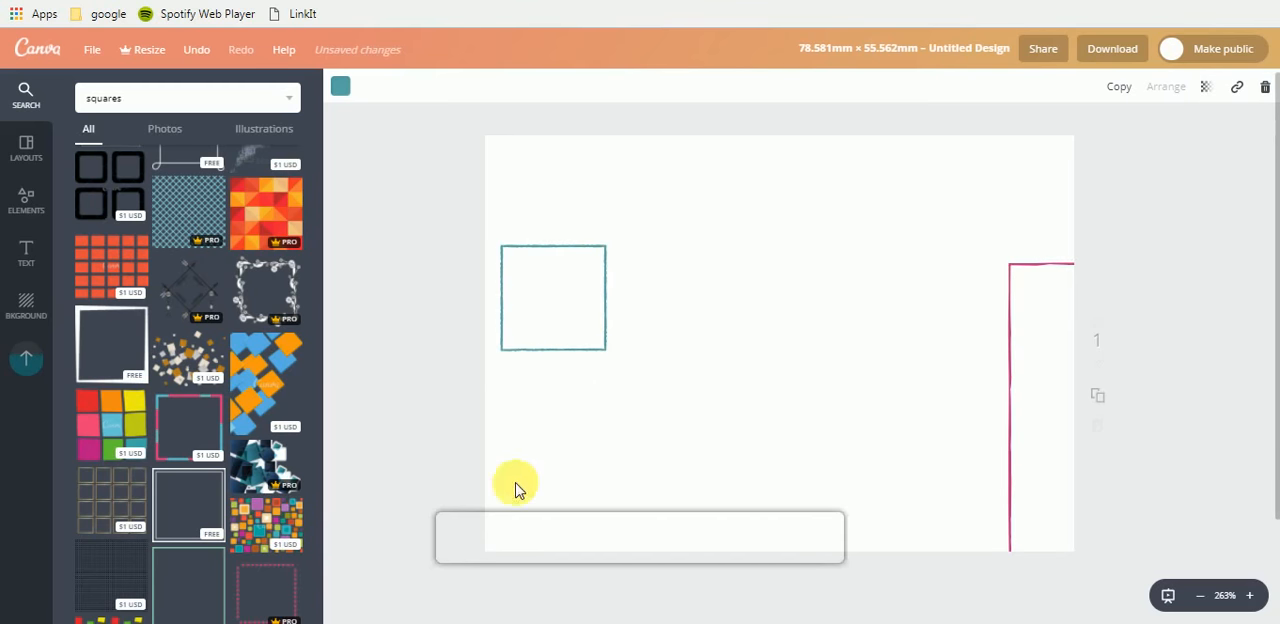
- Recolour the small teal square outline black
click(544, 358)
click(340, 86)
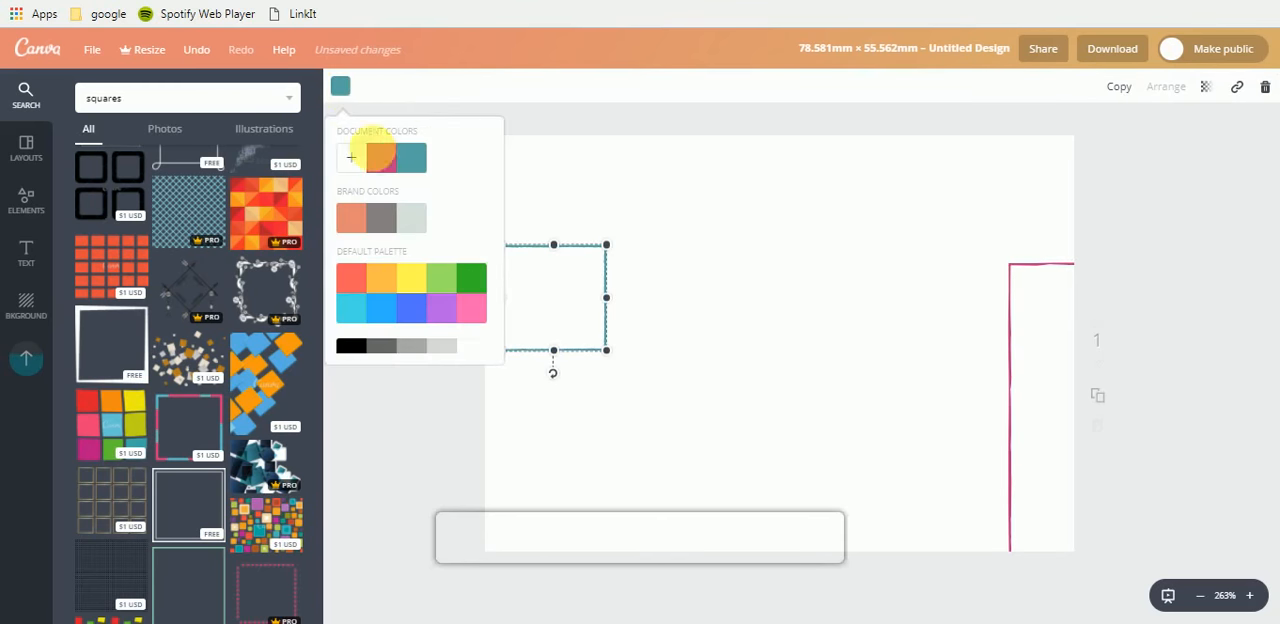
click(586, 430)
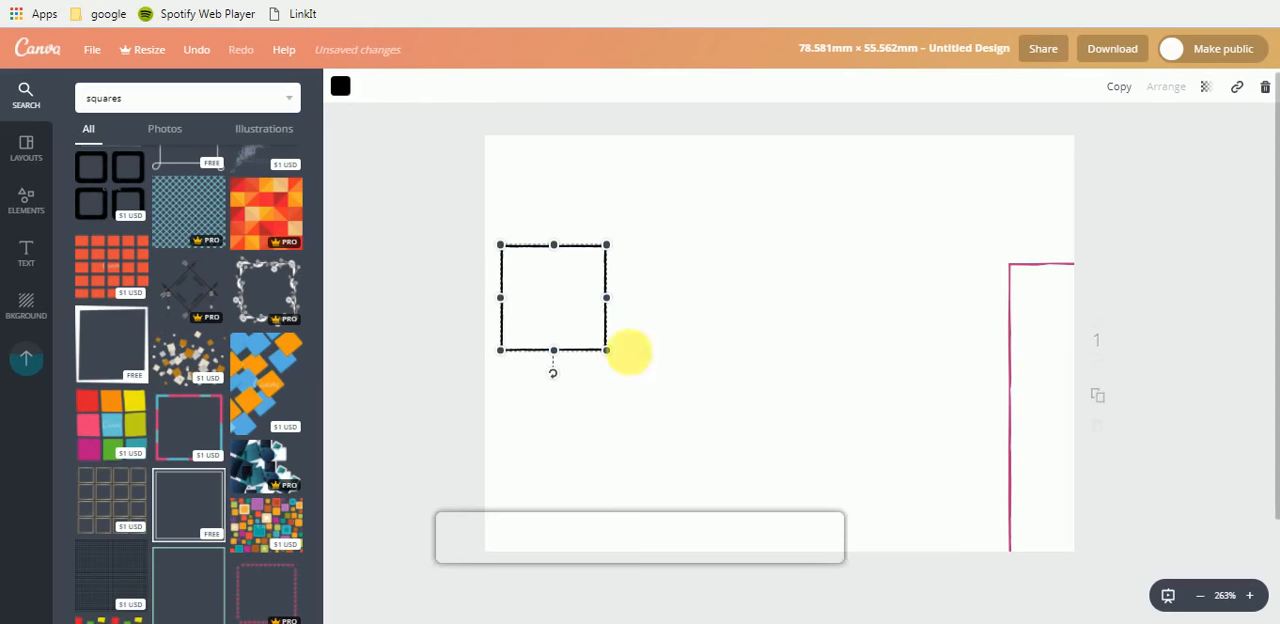
click(767, 347)
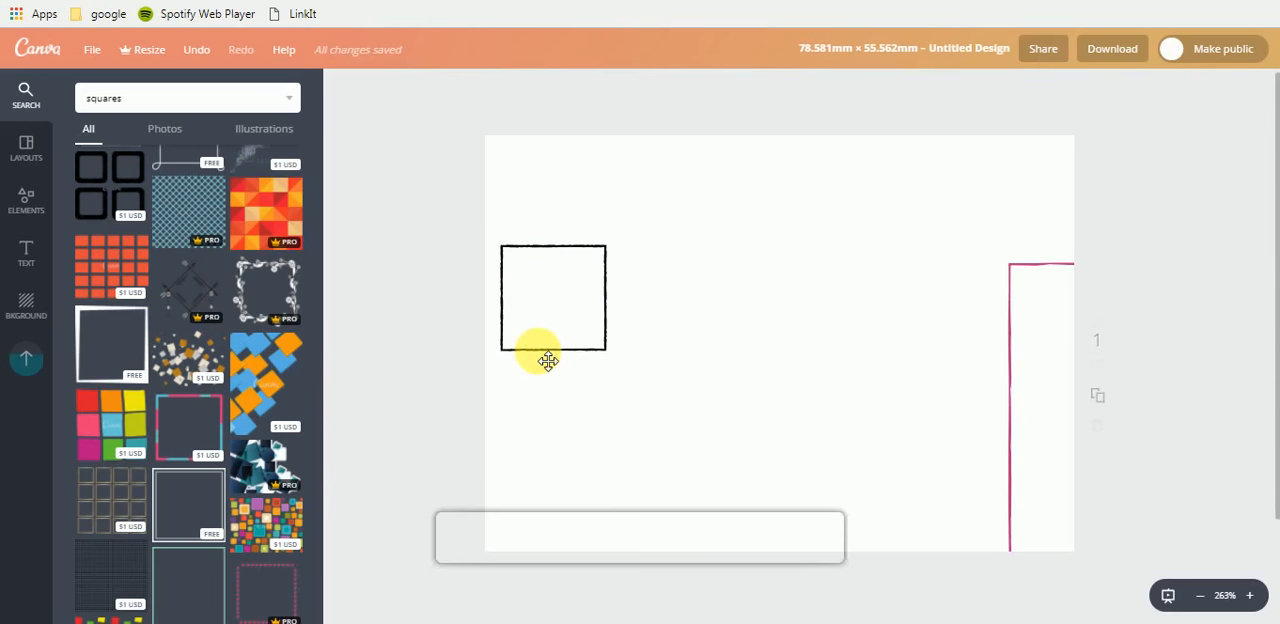
- Duplicate the small black square and align the copy directly to the right of the original
click(548, 361)
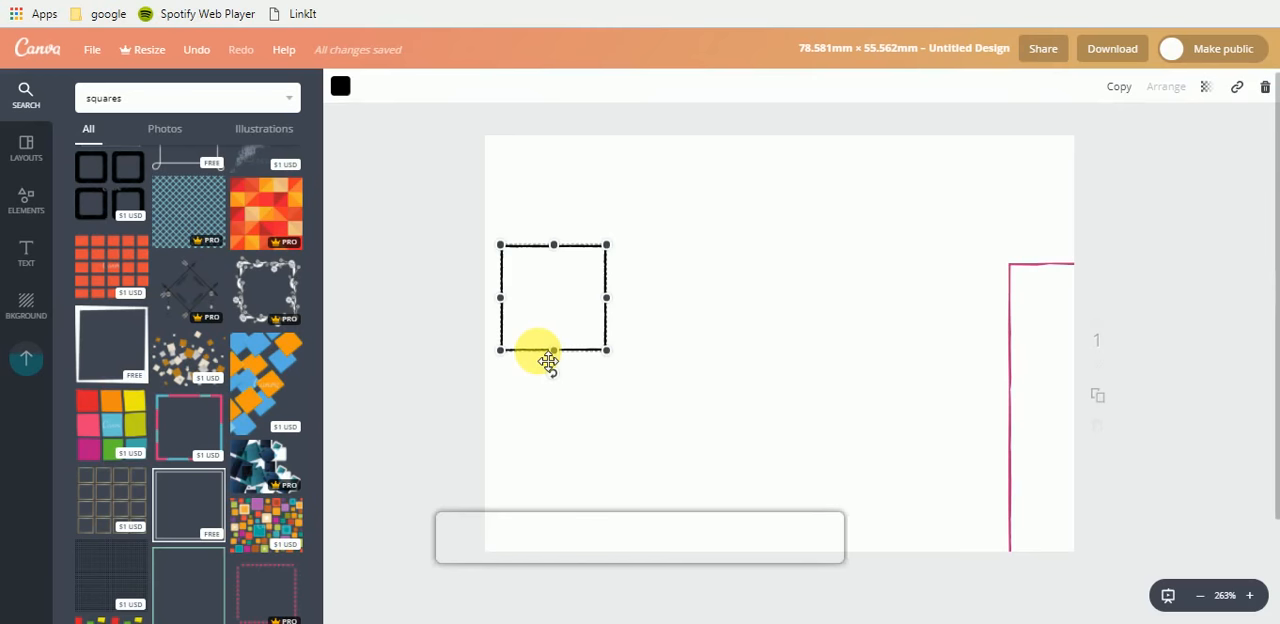
key(ctrl+d)
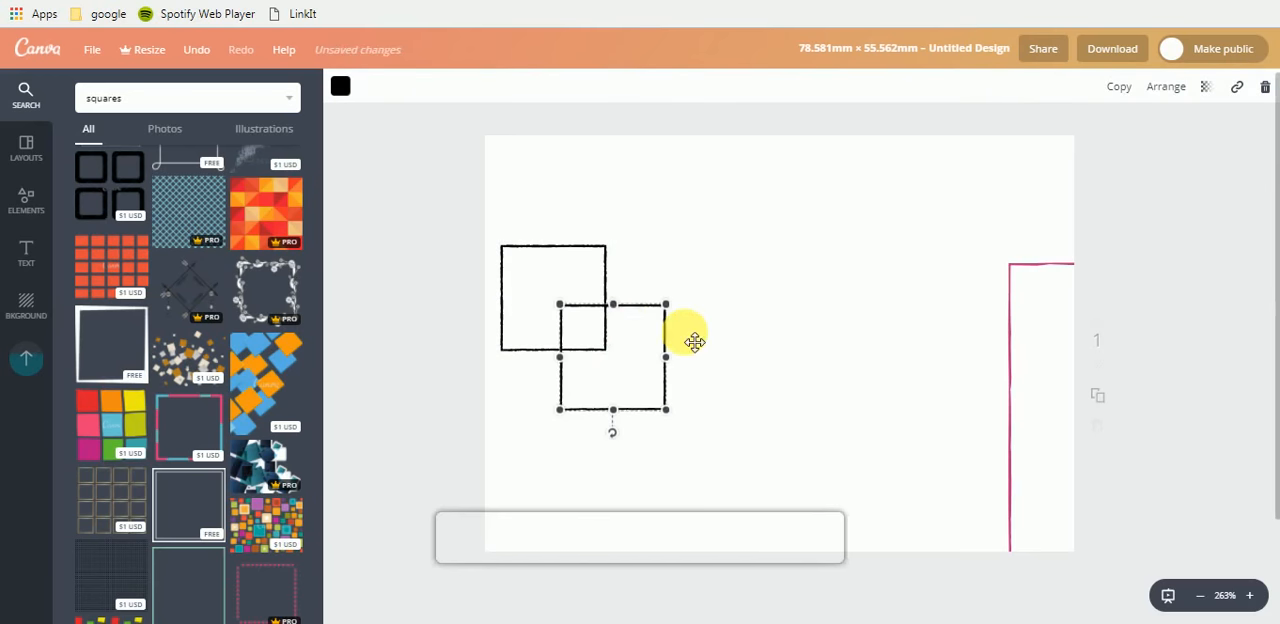
drag(651, 314, 714, 264)
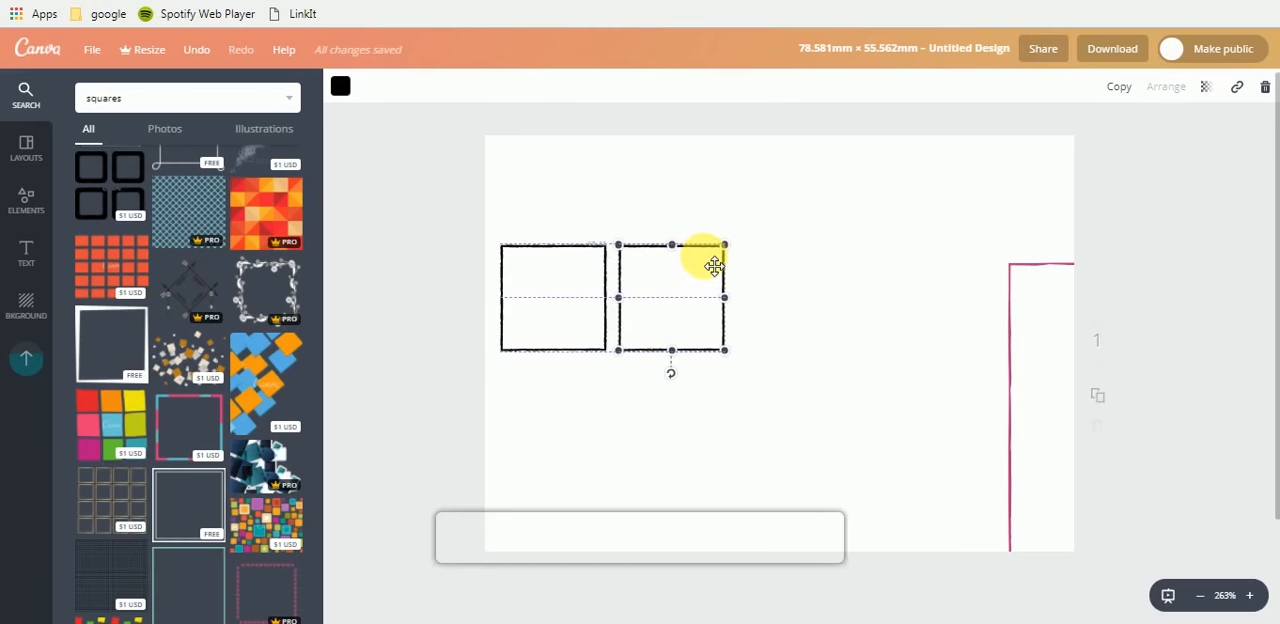
- Duplicate both black squares, align the copies into a row of four, and move the magenta outline off the page
click(543, 209)
drag(526, 202, 770, 383)
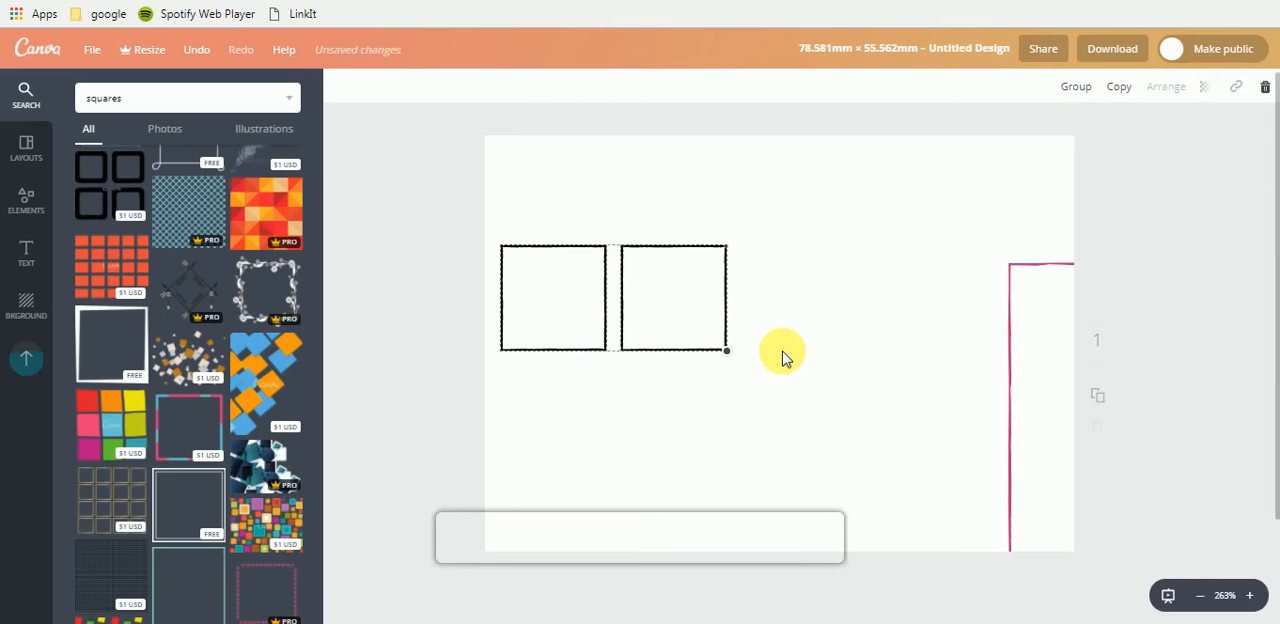
key(ctrl+d)
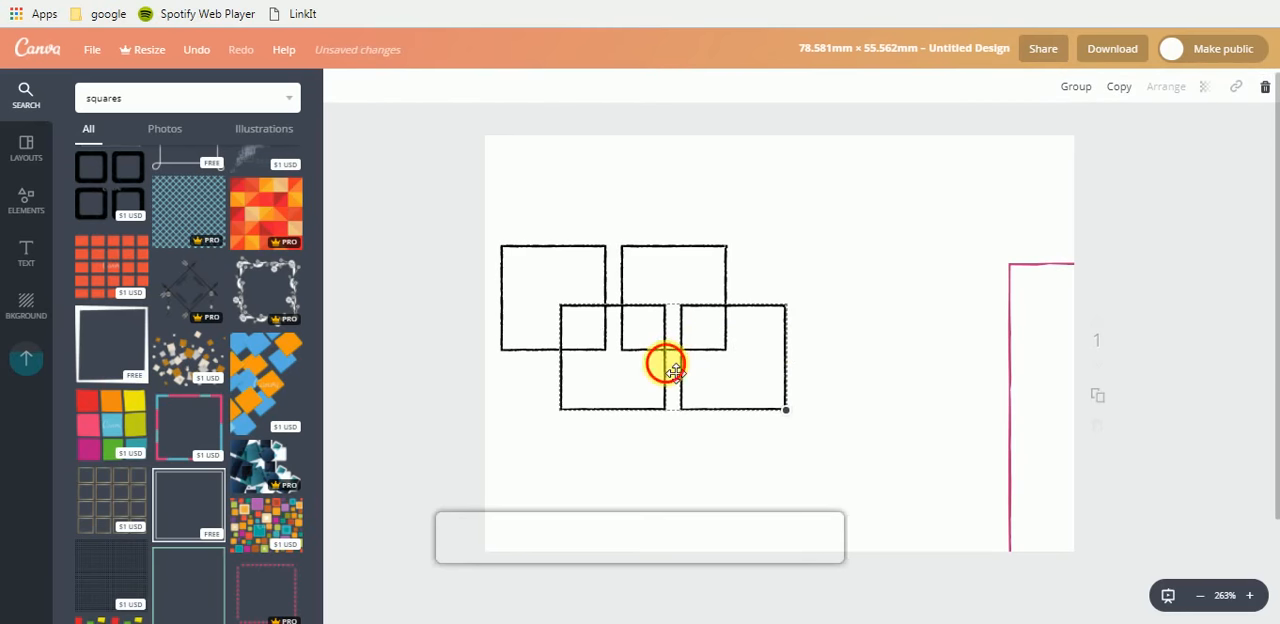
drag(666, 363, 855, 305)
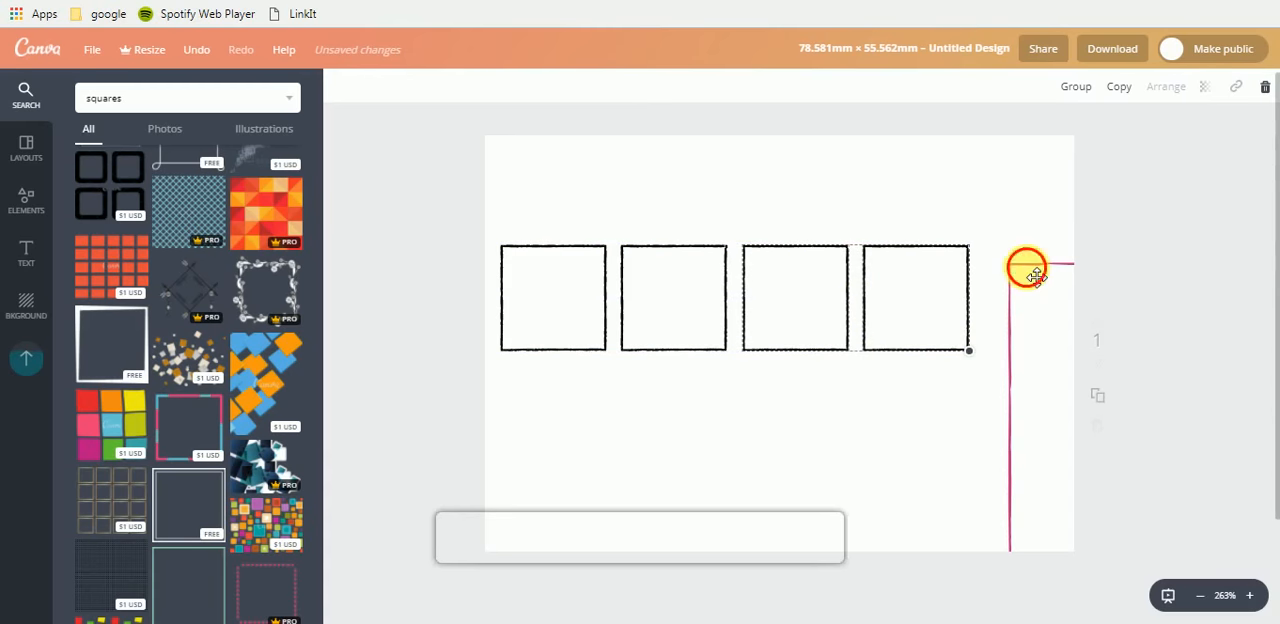
click(1178, 328)
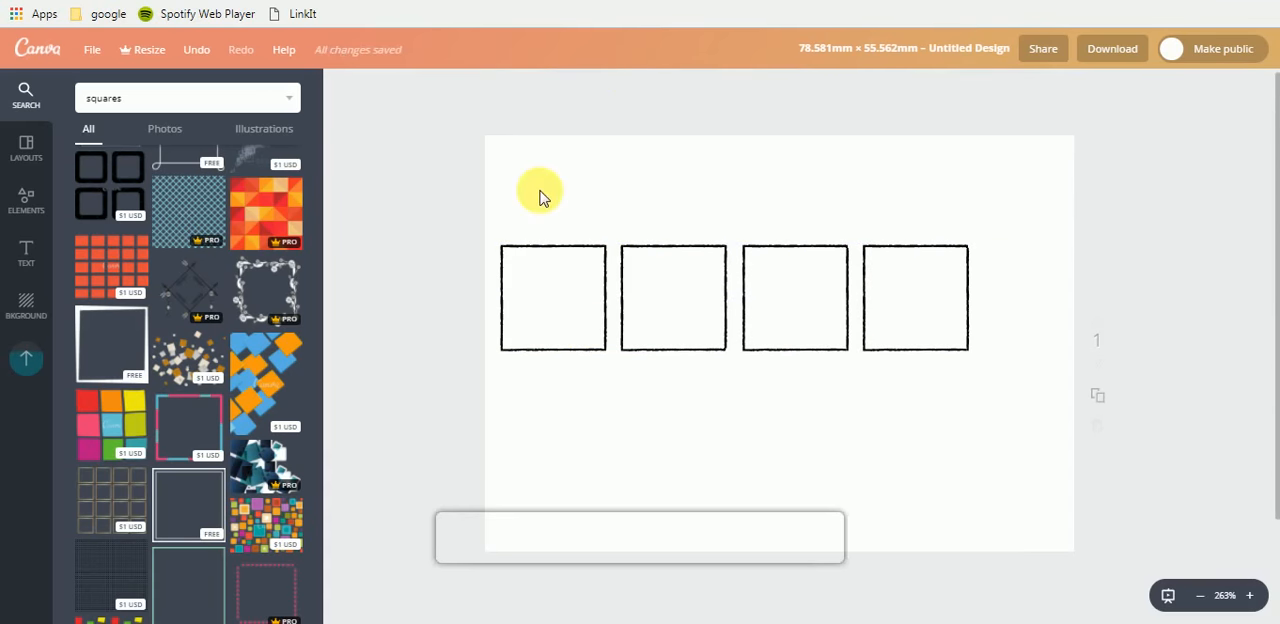
- Duplicate the row of four squares, align the copies directly beneath it, and move the rightmost copy off the page
drag(538, 190, 1040, 392)
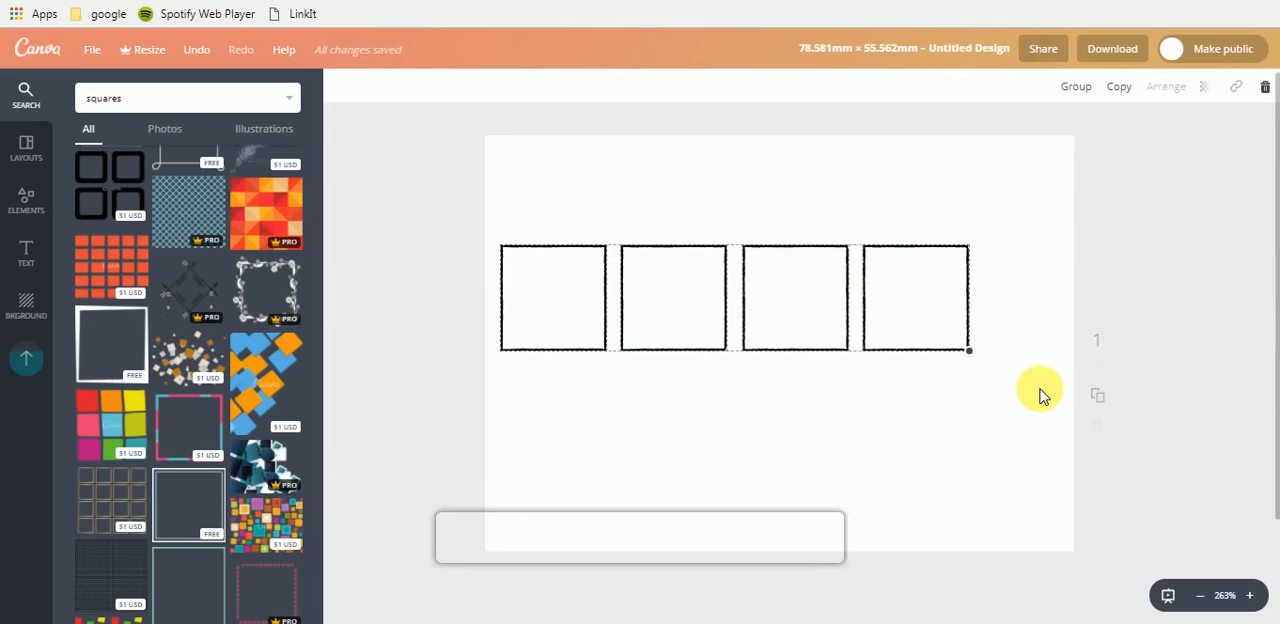
drag(503, 200, 1020, 400)
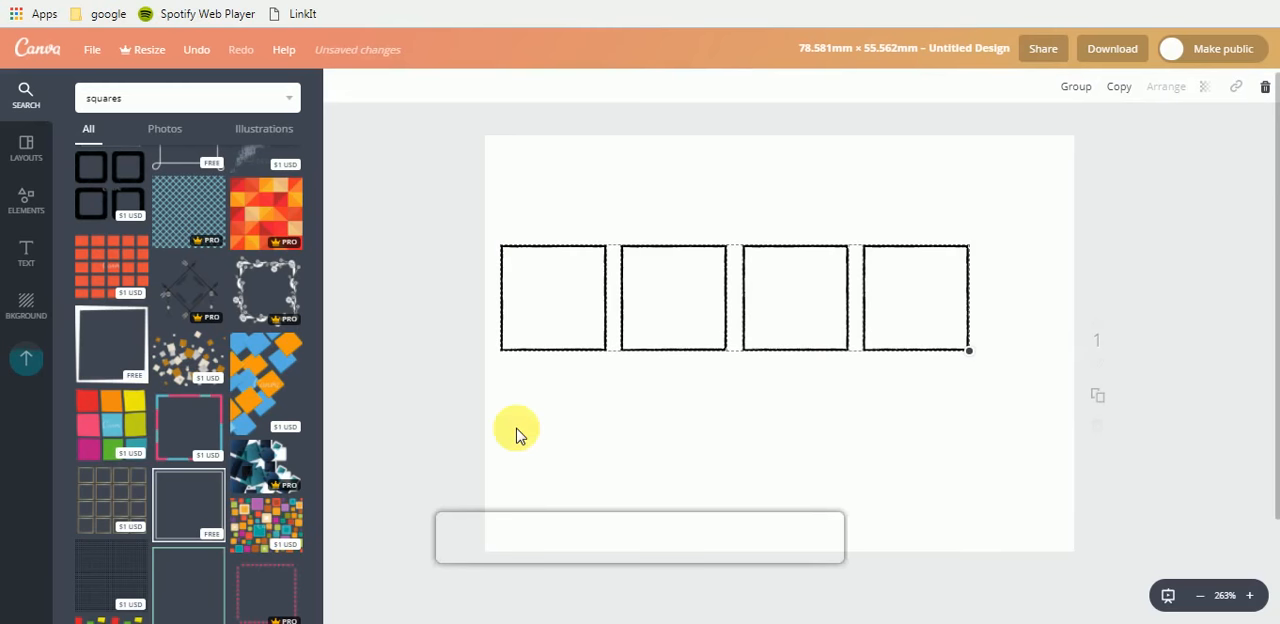
key(ctrl+d)
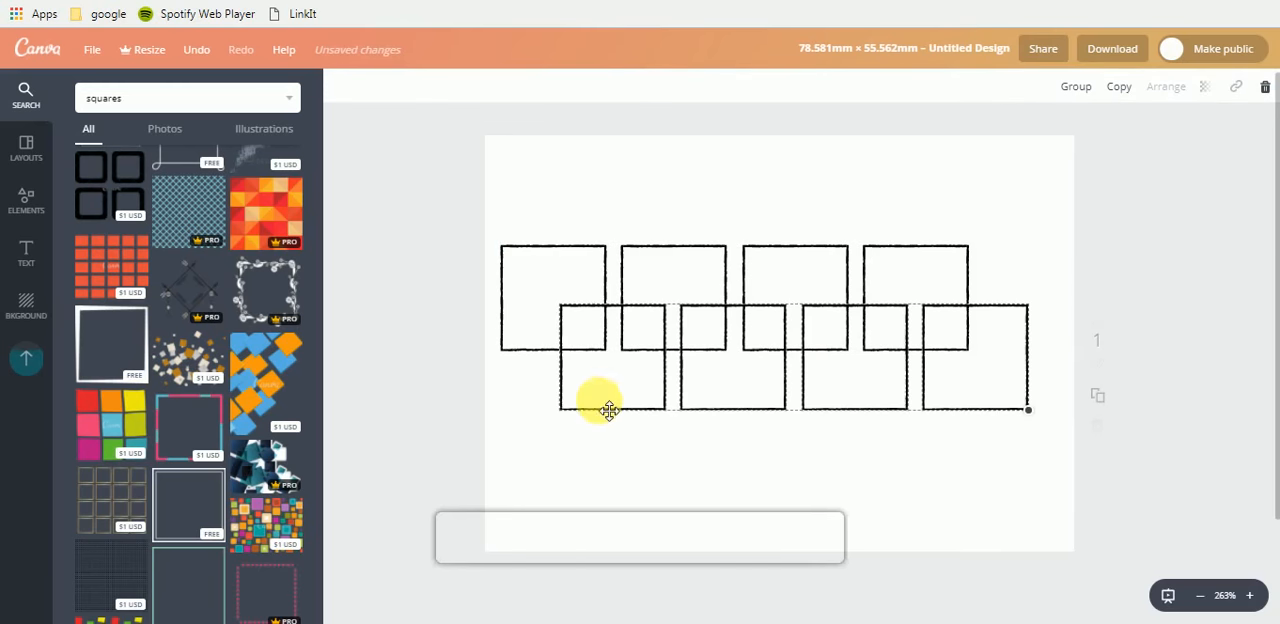
drag(595, 437, 544, 478)
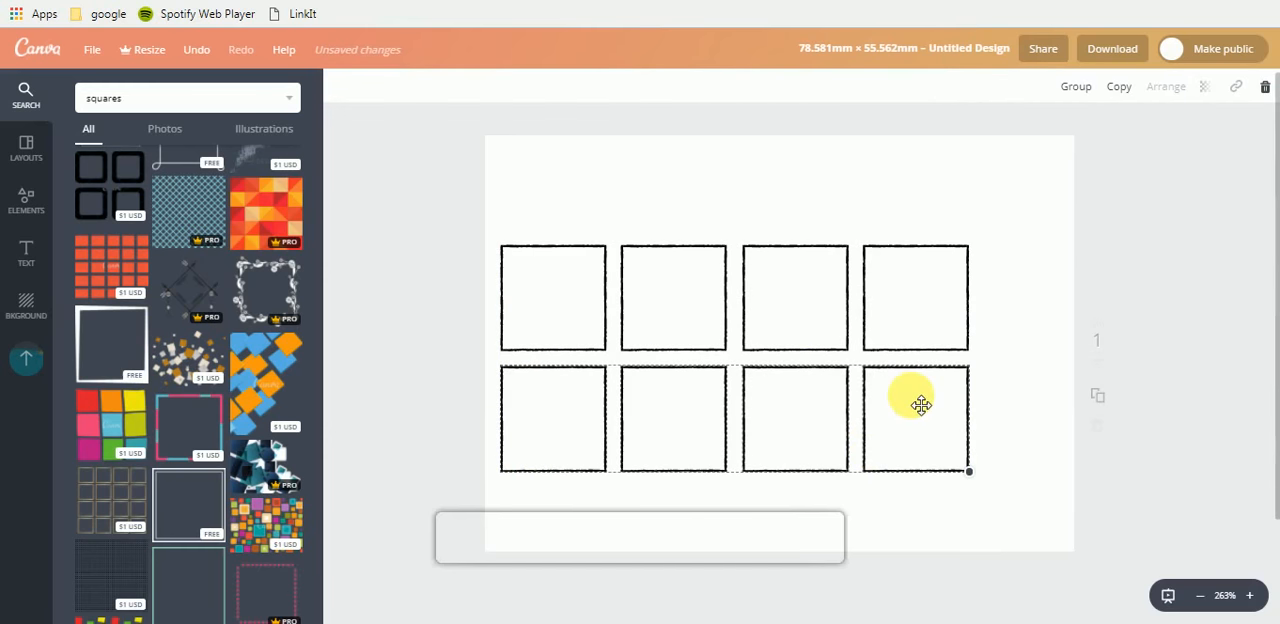
drag(922, 404, 994, 401)
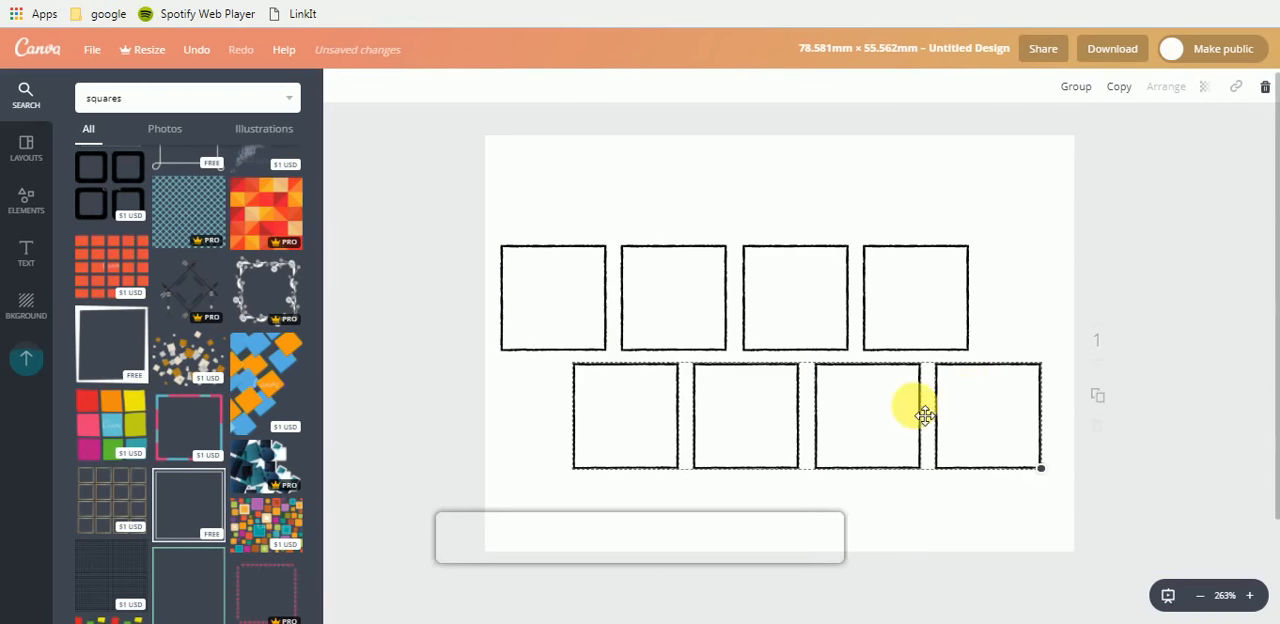
drag(893, 420, 820, 423)
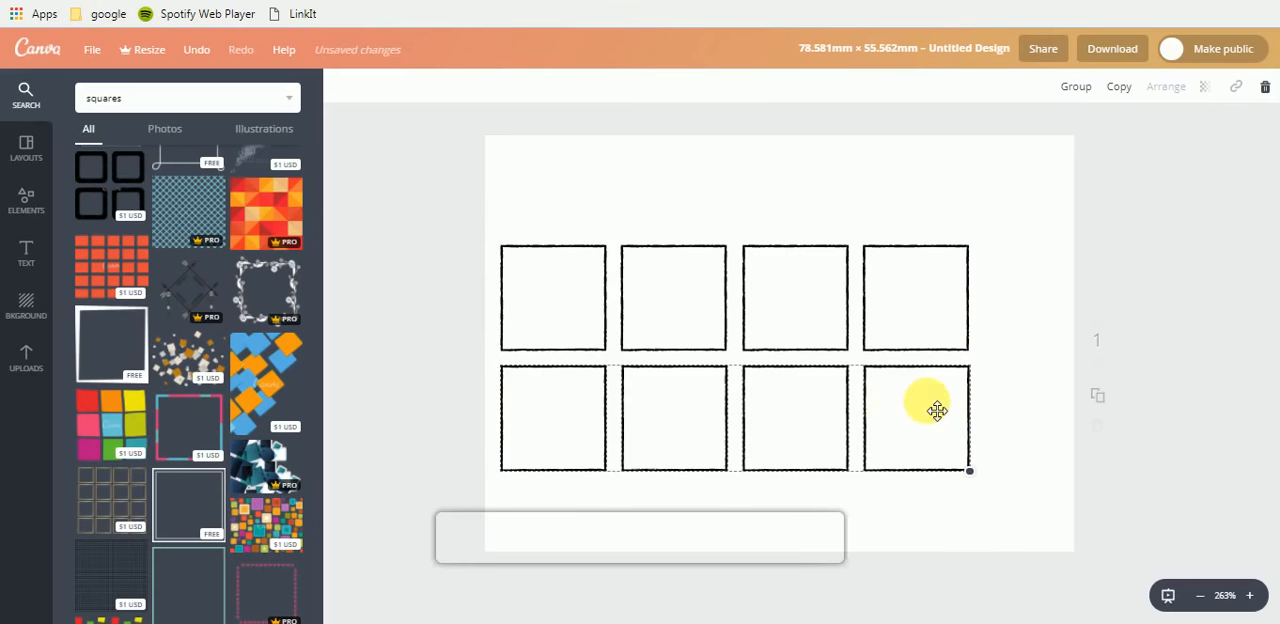
click(1025, 295)
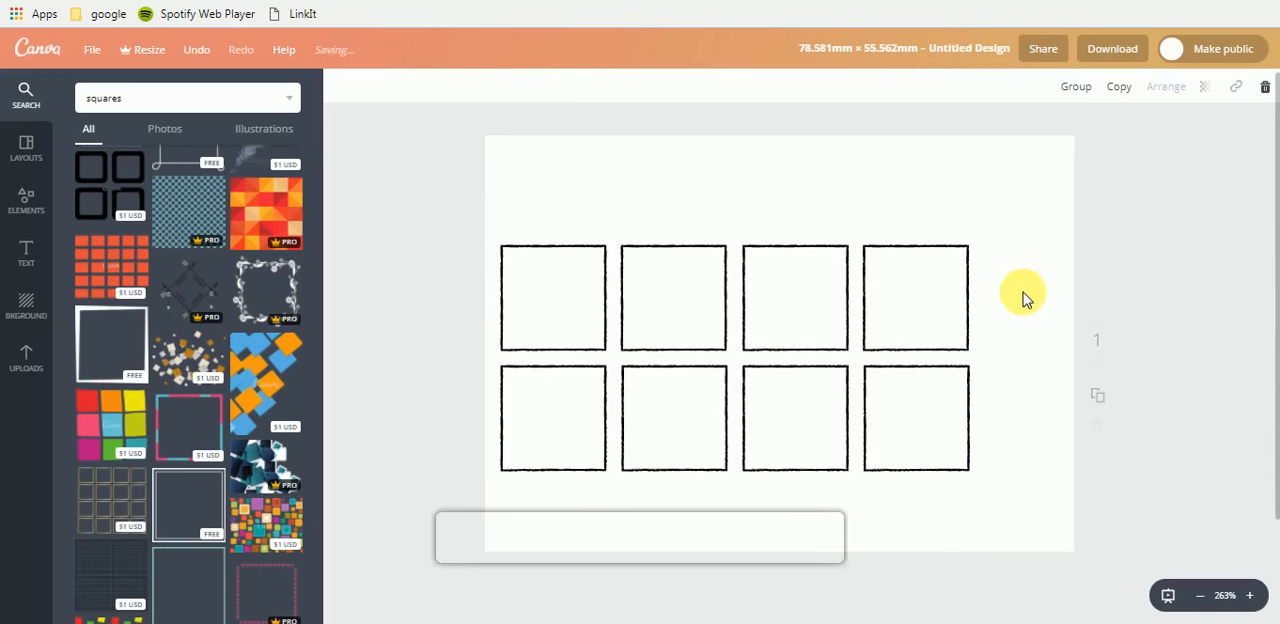
drag(960, 378, 1094, 435)
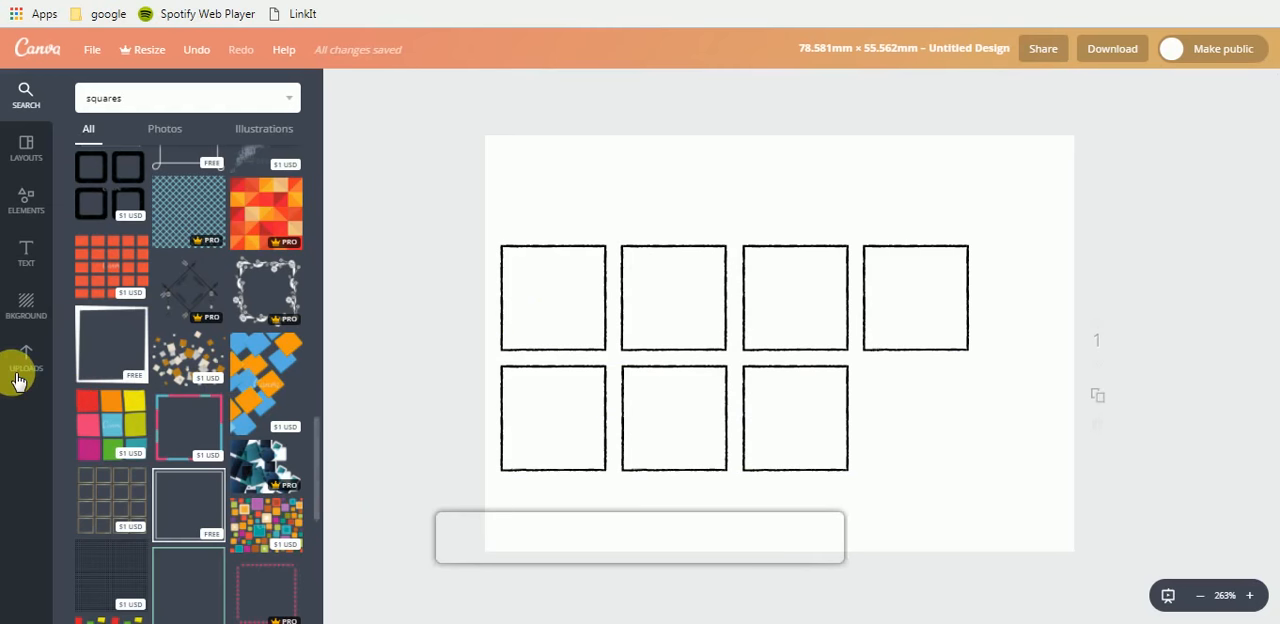
- Add a heading text box, move it up to the top of the page and narrow its width
click(30, 258)
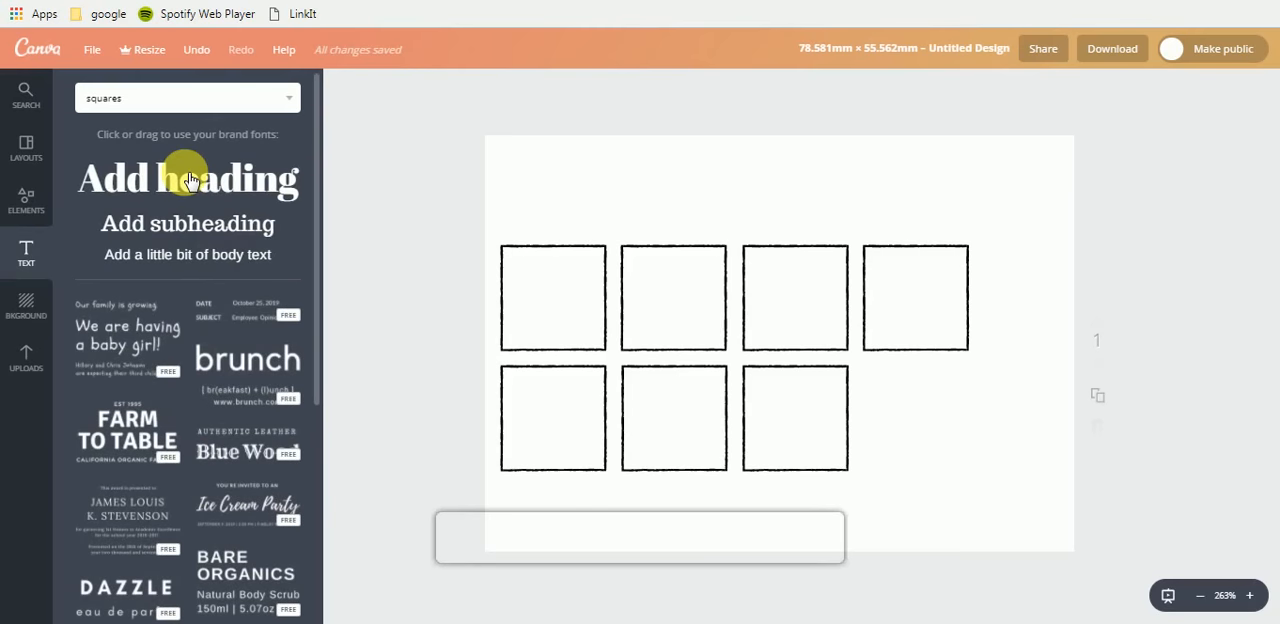
click(190, 180)
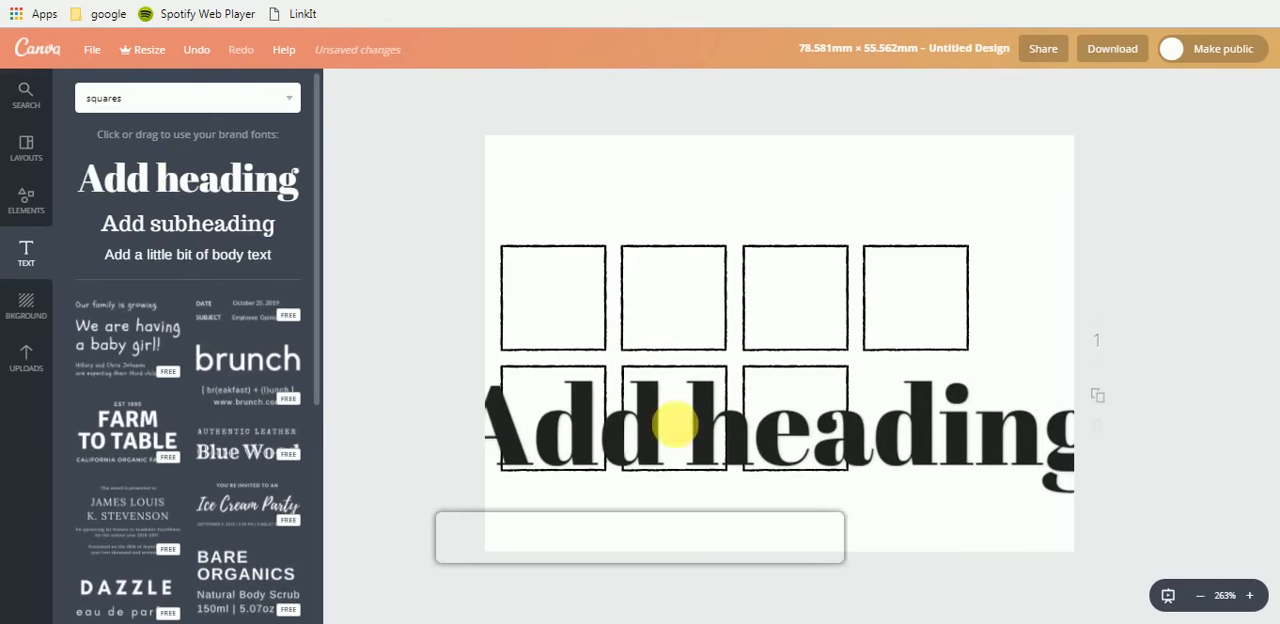
click(623, 386)
click(621, 352)
drag(621, 350, 674, 200)
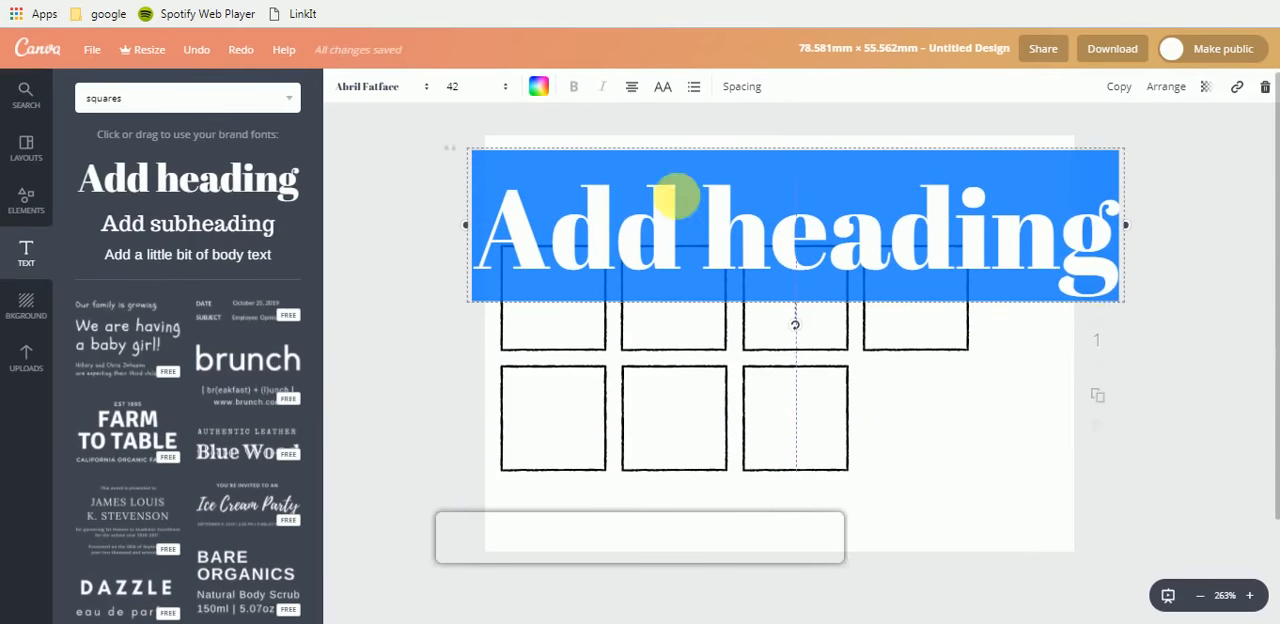
drag(1098, 230, 980, 237)
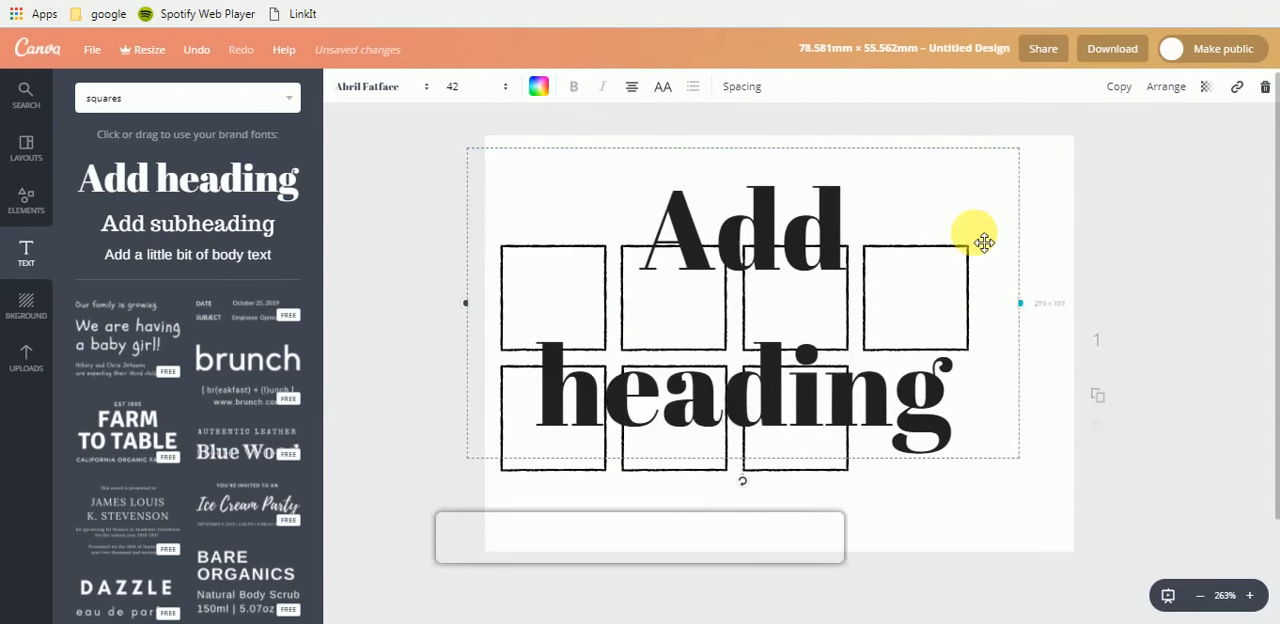
- Set the heading's font size to 28 and its font to Brusher
click(451, 87)
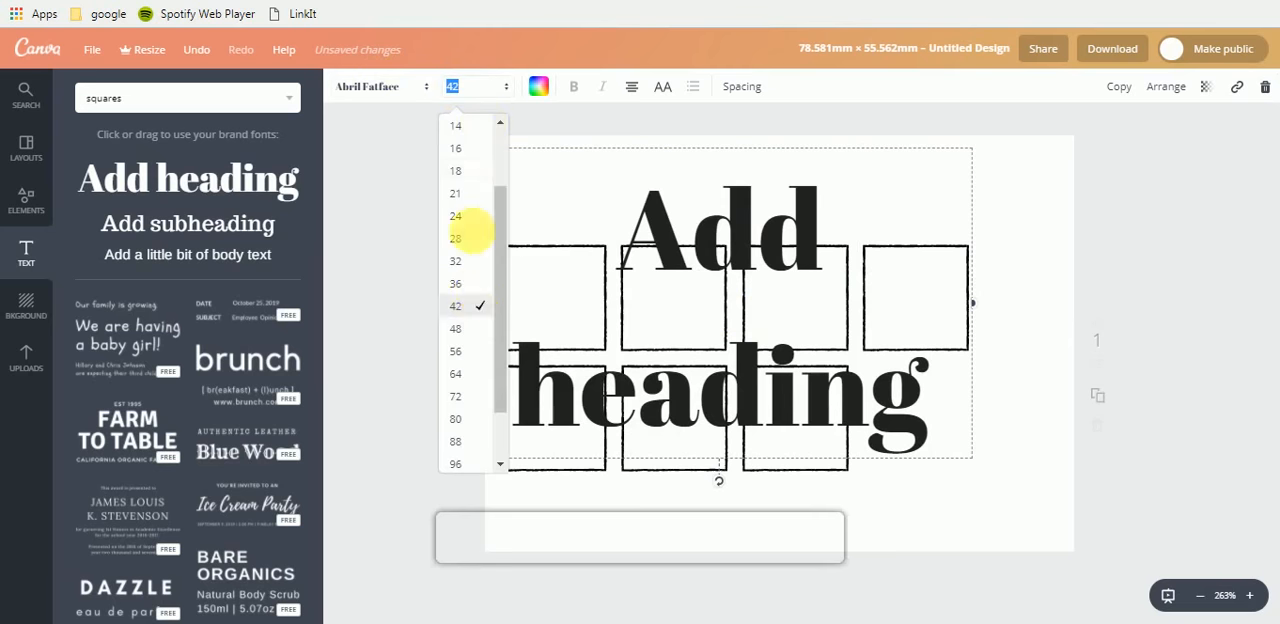
click(472, 240)
click(365, 96)
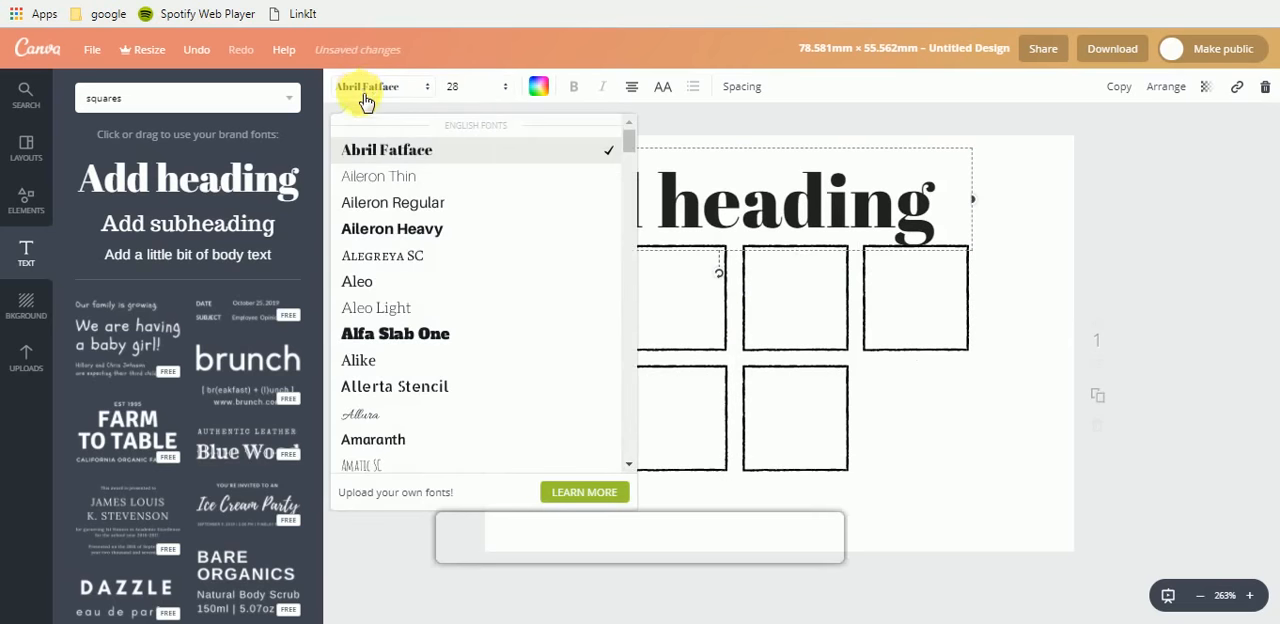
scroll(480, 272, down, 2)
scroll(484, 275, down, 2)
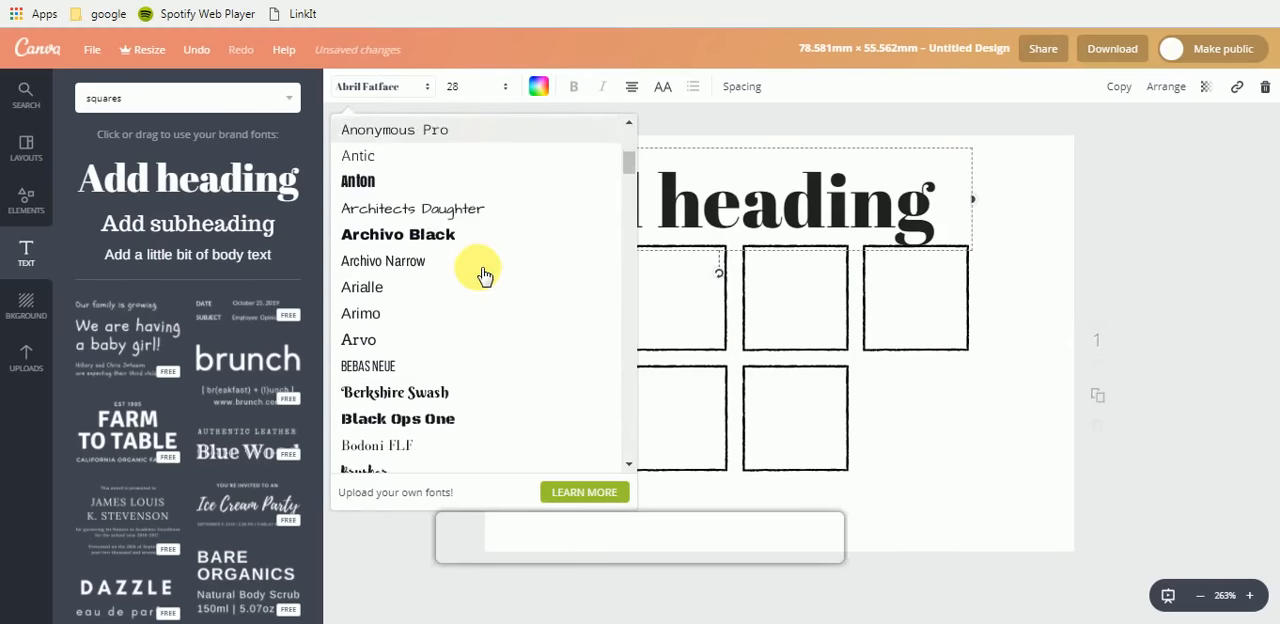
scroll(484, 275, down, 2)
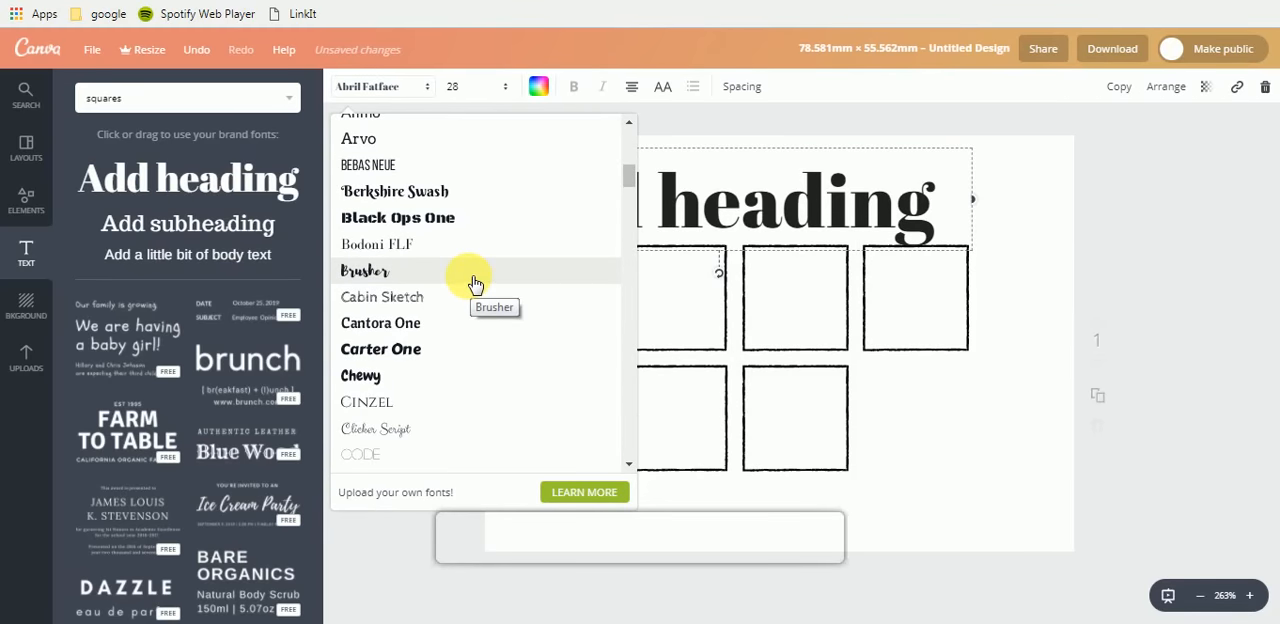
click(474, 285)
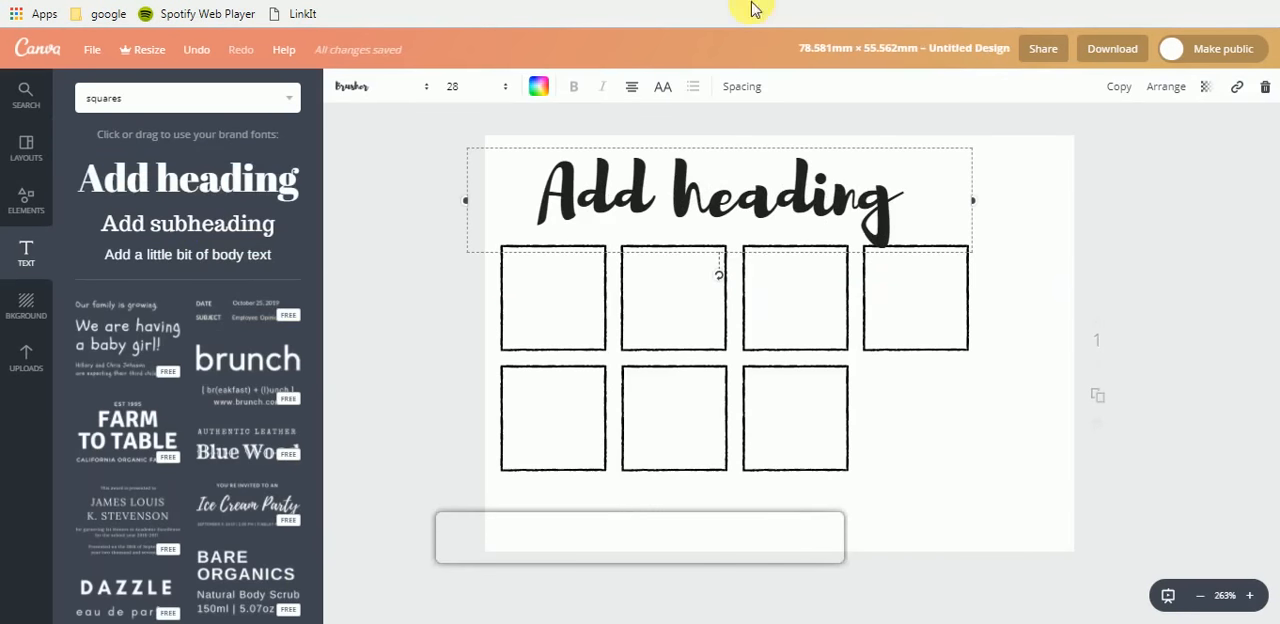
- Replace the placeholder heading text with "March 26"
double_click(714, 210)
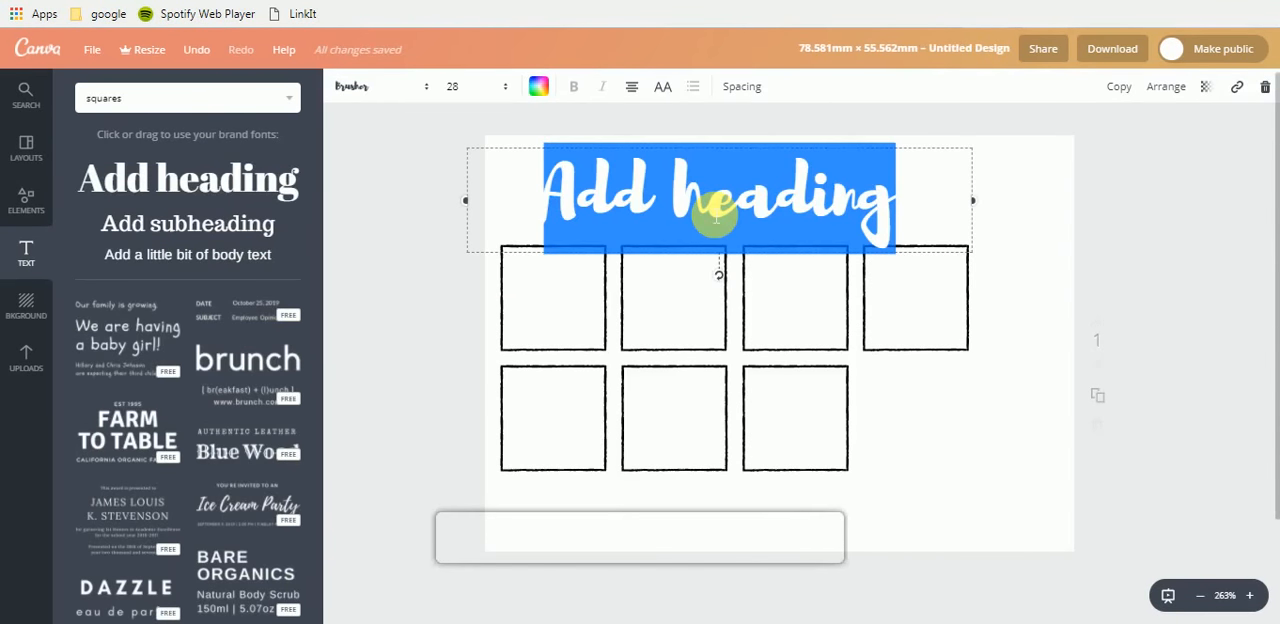
click(940, 212)
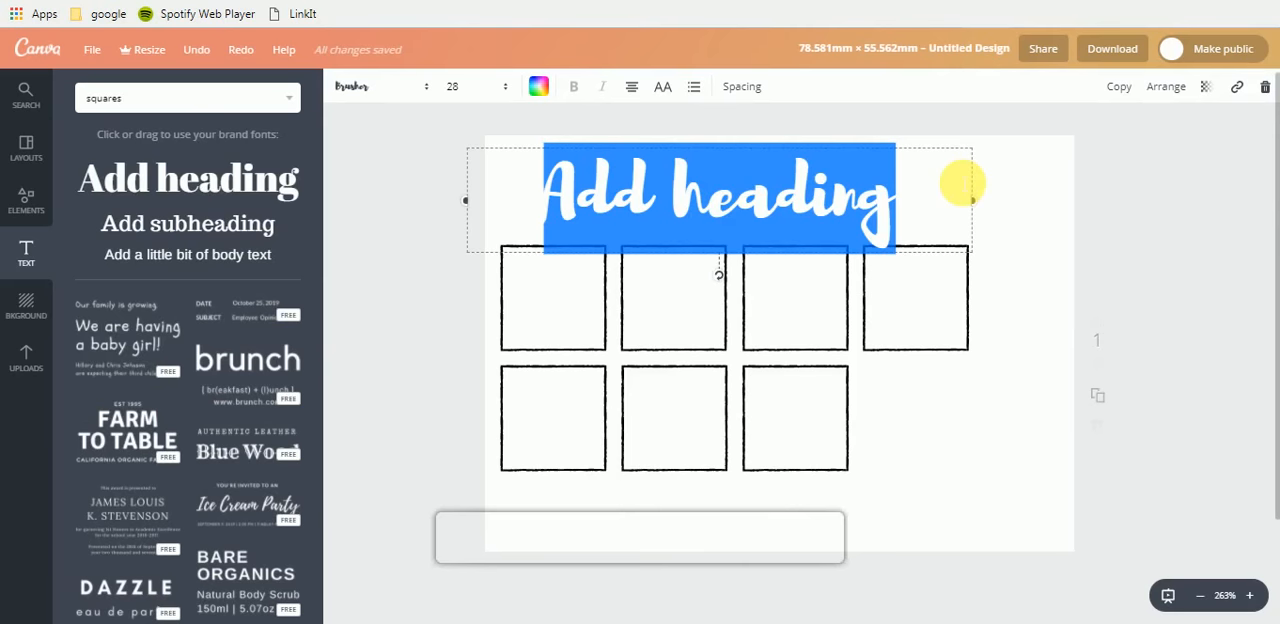
text(March)
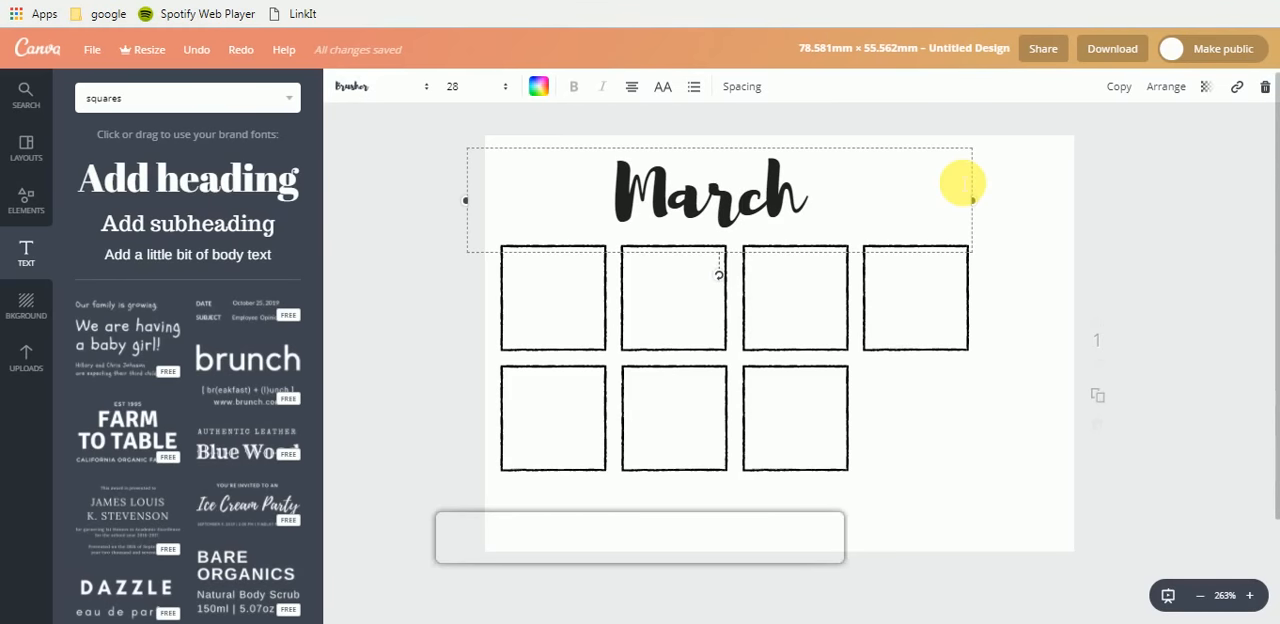
text(26)
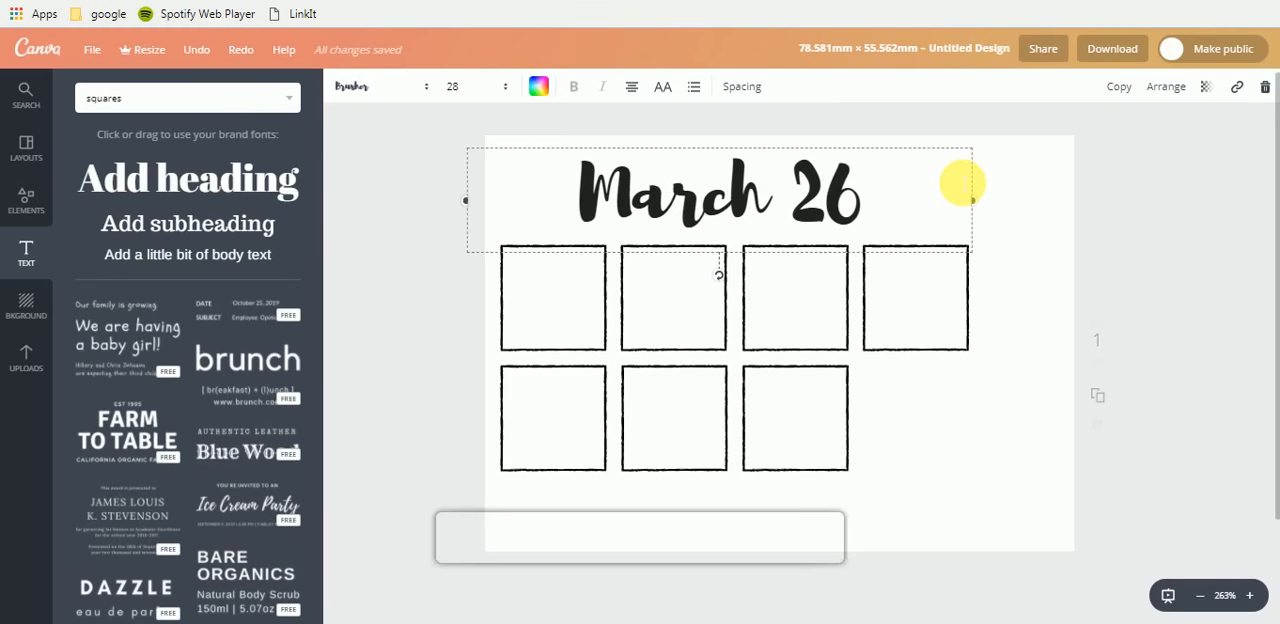
- Set the "March 26" heading's font size to 21 and shift the heading slightly left and down
click(808, 208)
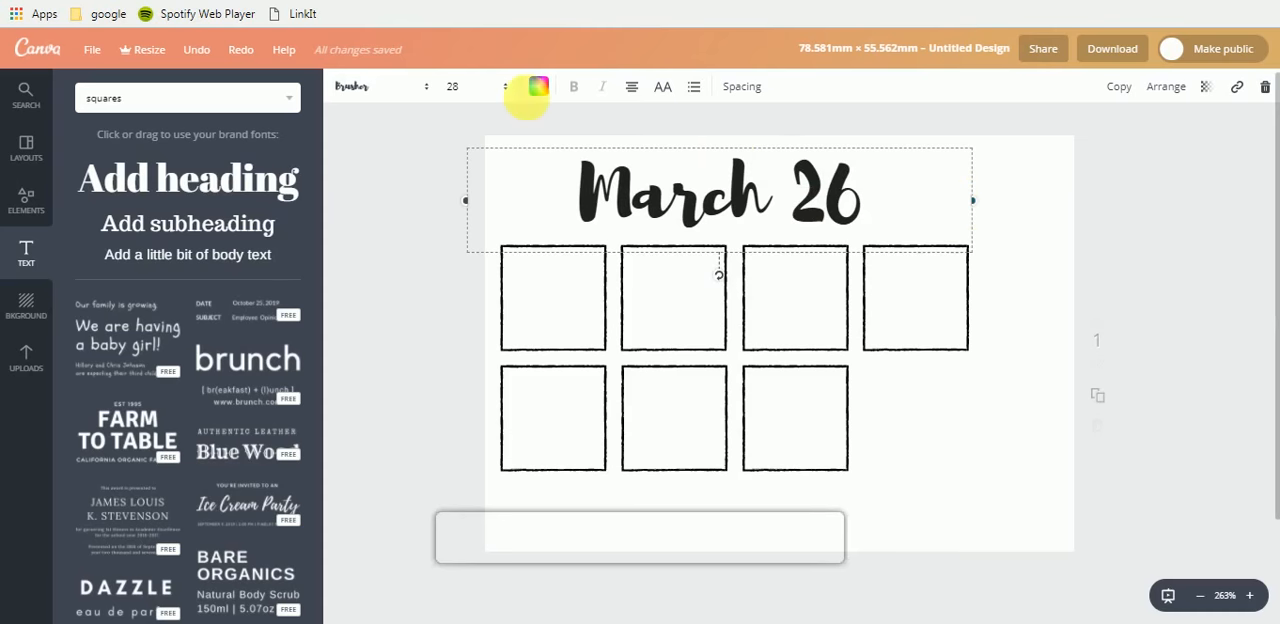
click(456, 86)
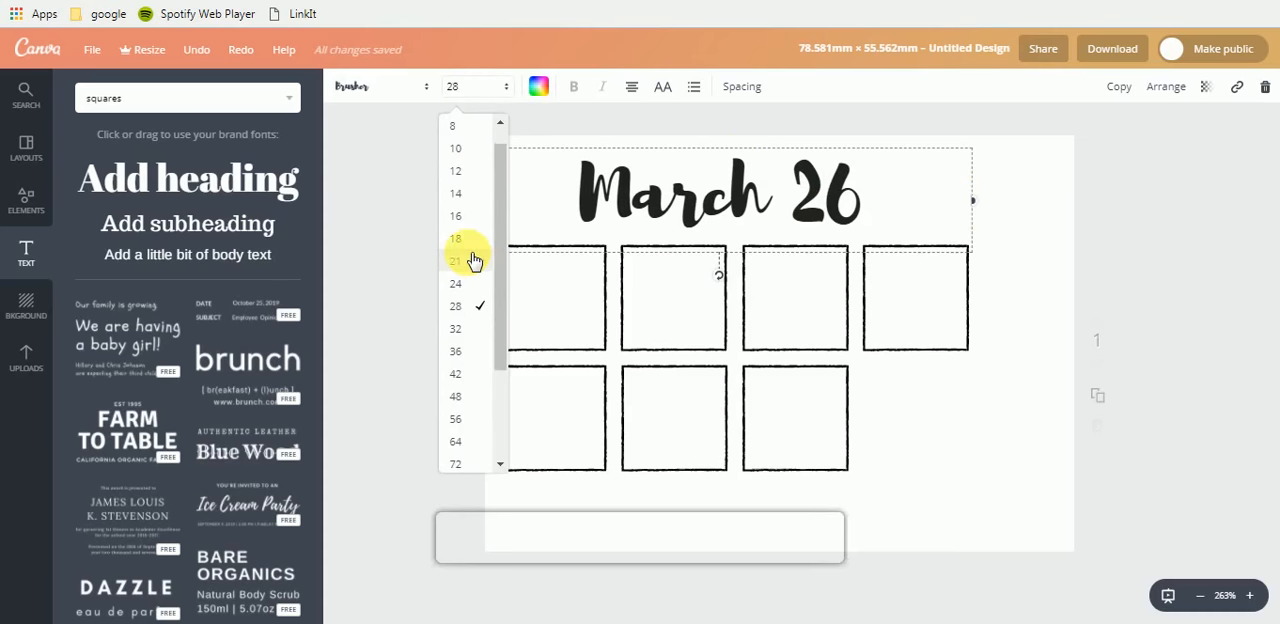
click(474, 261)
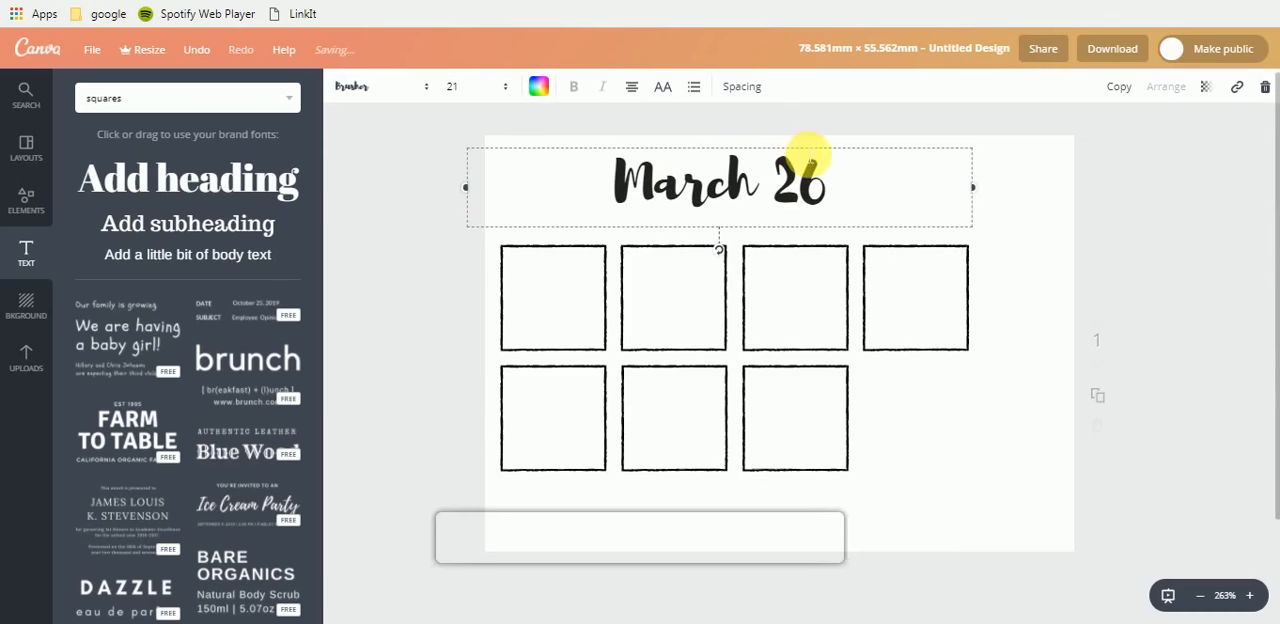
mouse_move(812, 152)
mouse_down()
mouse_move(750, 151)
mouse_move(794, 156)
mouse_up()
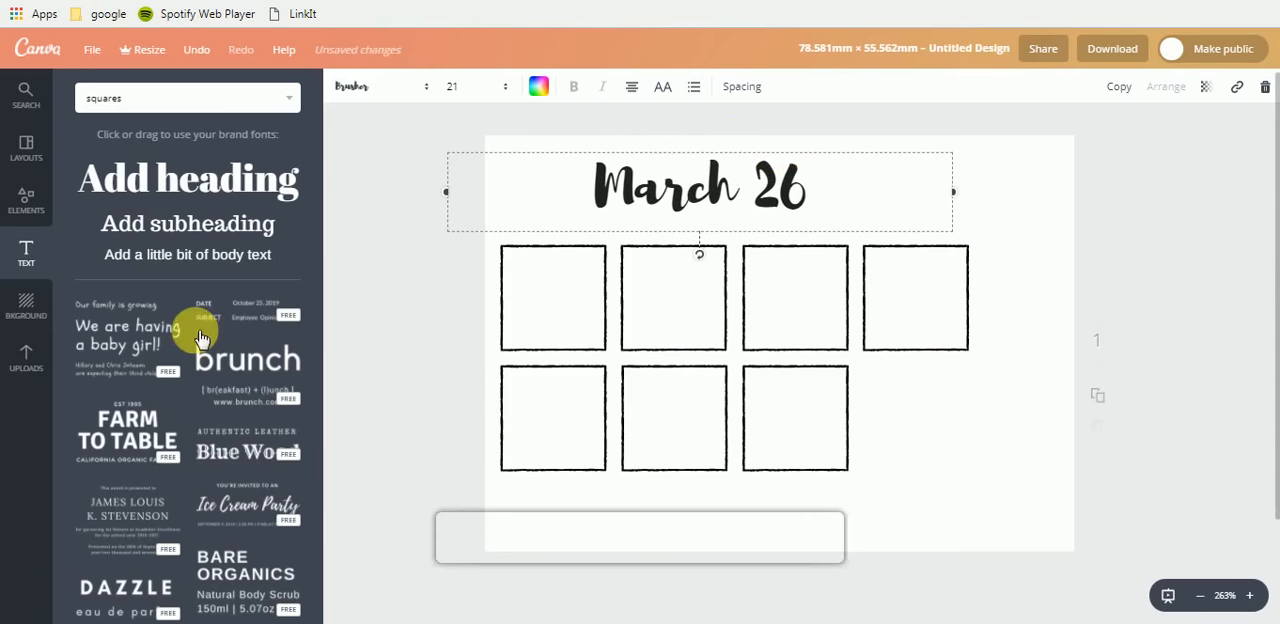
- Insert the oval striped feather from the uploaded images, shrink and tilt it, and place it just left of the "March 26" heading
click(22, 352)
scroll(202, 395, down, 1)
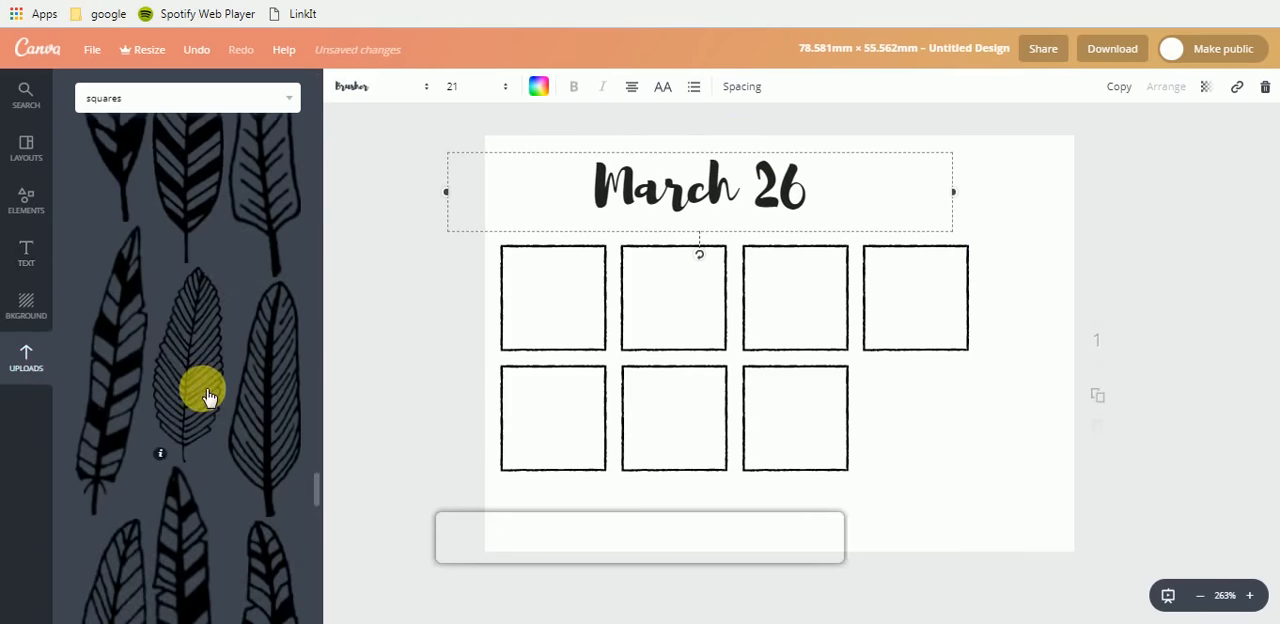
scroll(172, 361, up, 2)
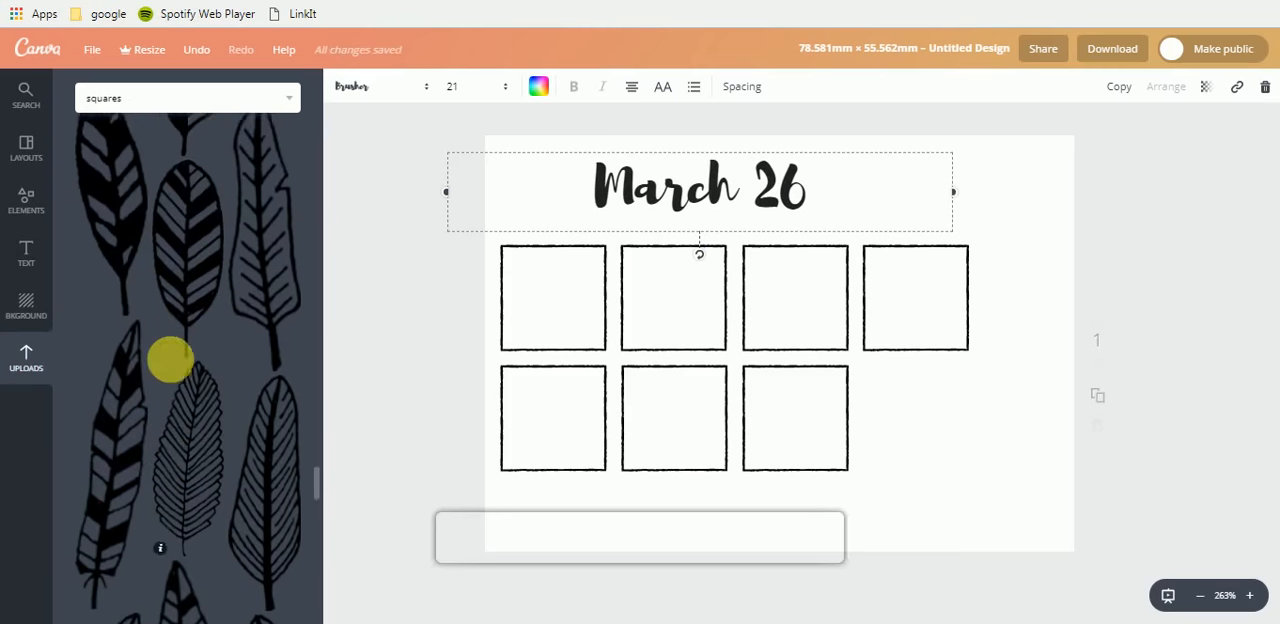
click(197, 320)
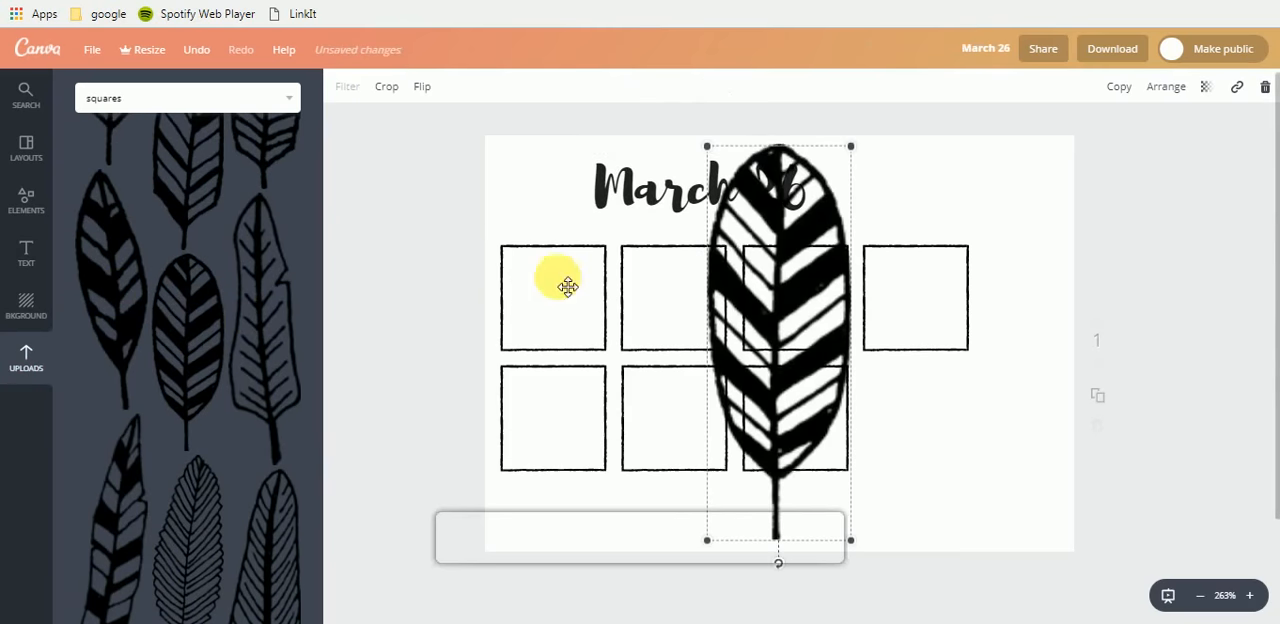
drag(855, 160, 745, 460)
drag(757, 567, 570, 200)
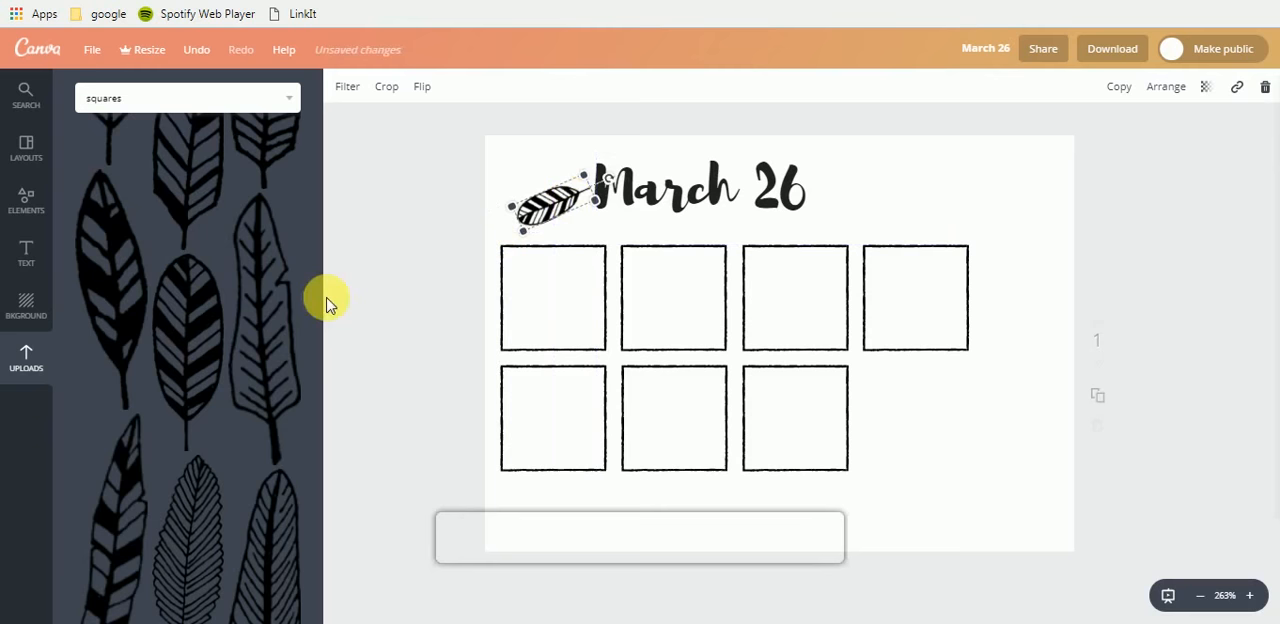
- Add the notched outline feather, shrink and rotate it nearly horizontal, and fan it just above the striped feather beside the heading
click(275, 318)
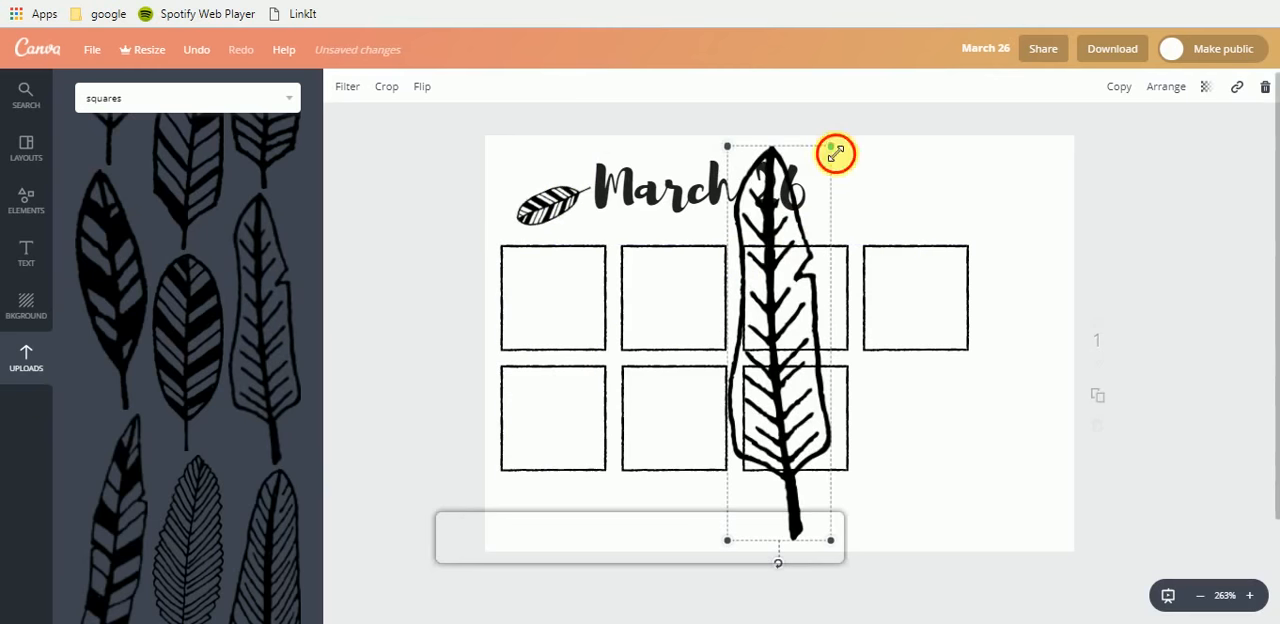
drag(836, 153, 503, 168)
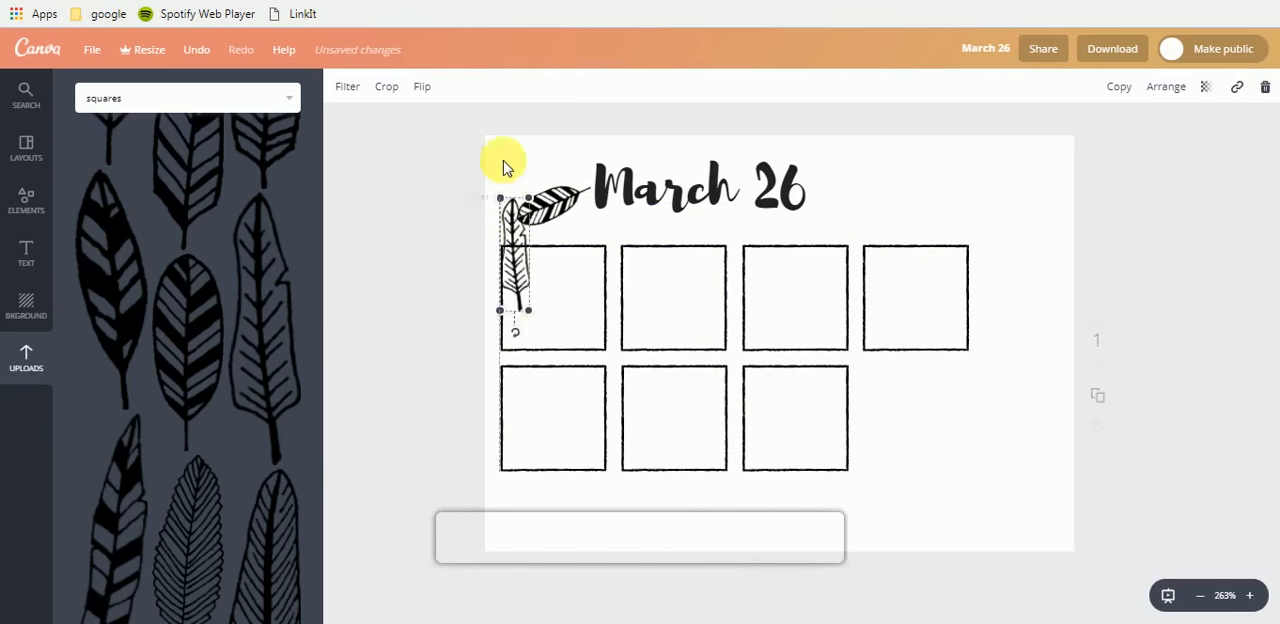
drag(530, 286, 626, 217)
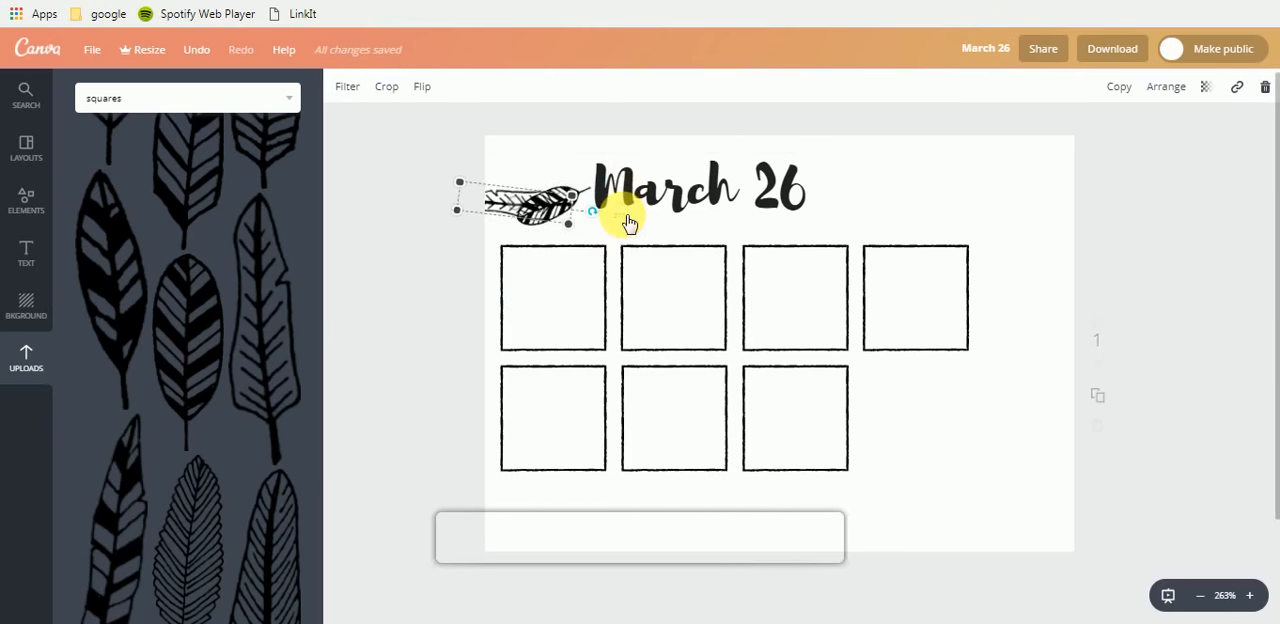
drag(478, 216, 545, 230)
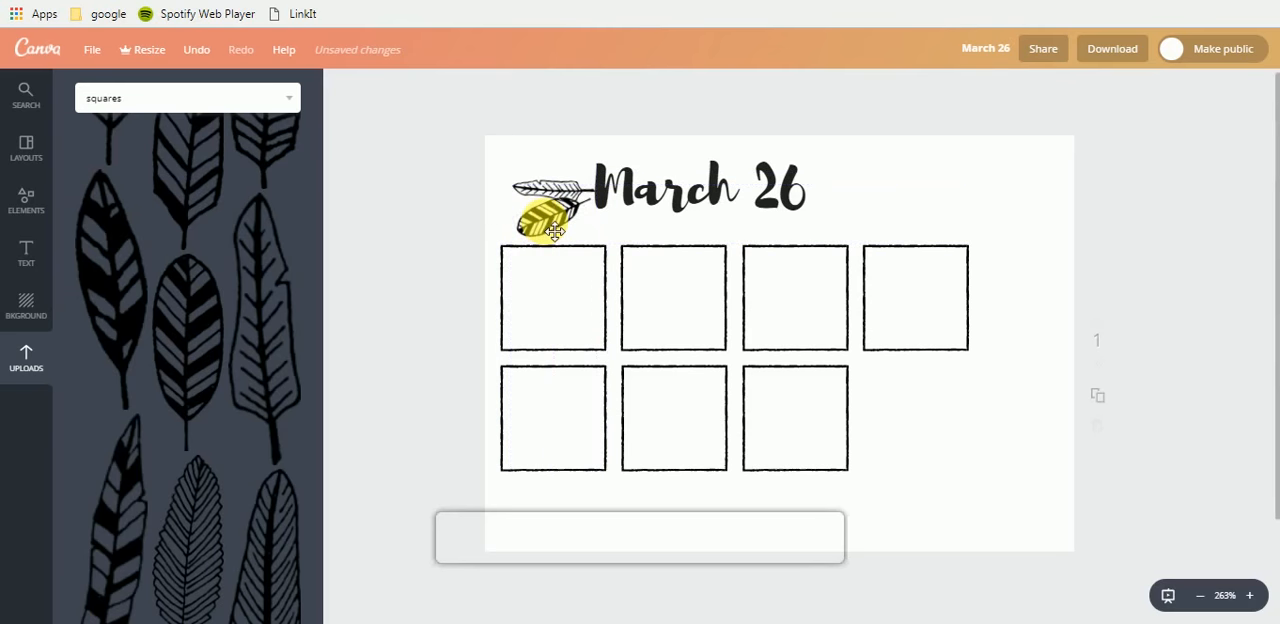
click(555, 231)
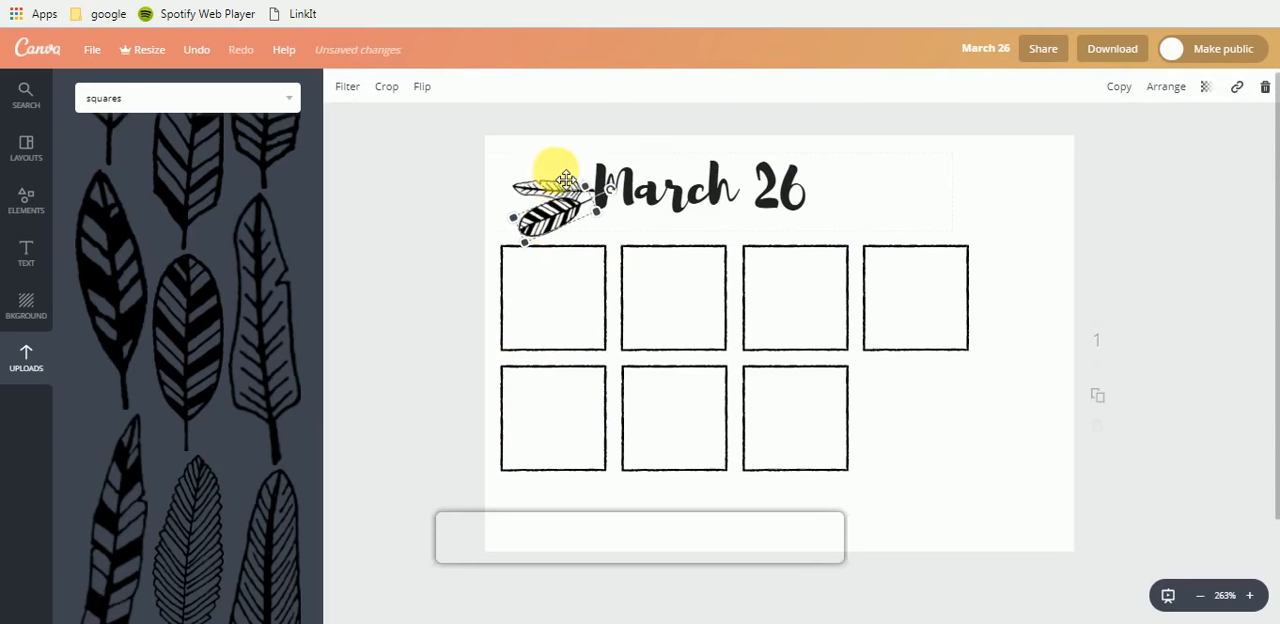
click(559, 187)
click(555, 165)
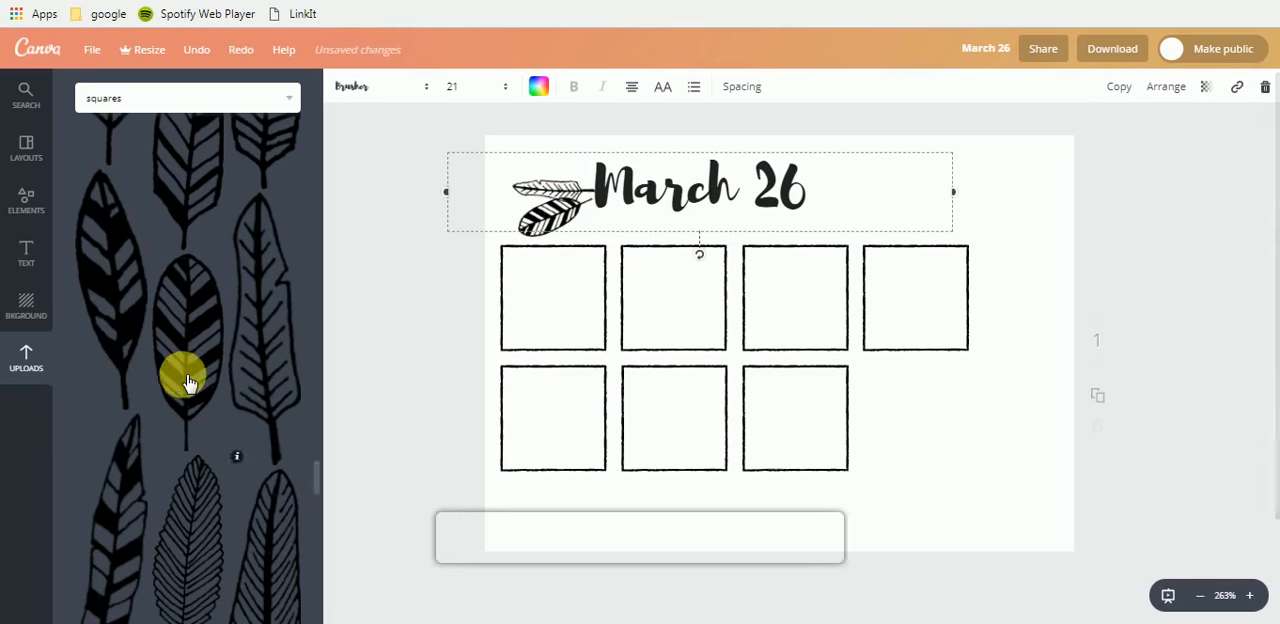
- Add the striped feather with the tufted base, reduce its size and rotate it so its quill points right
scroll(186, 371, down, 2)
scroll(208, 400, down, 2)
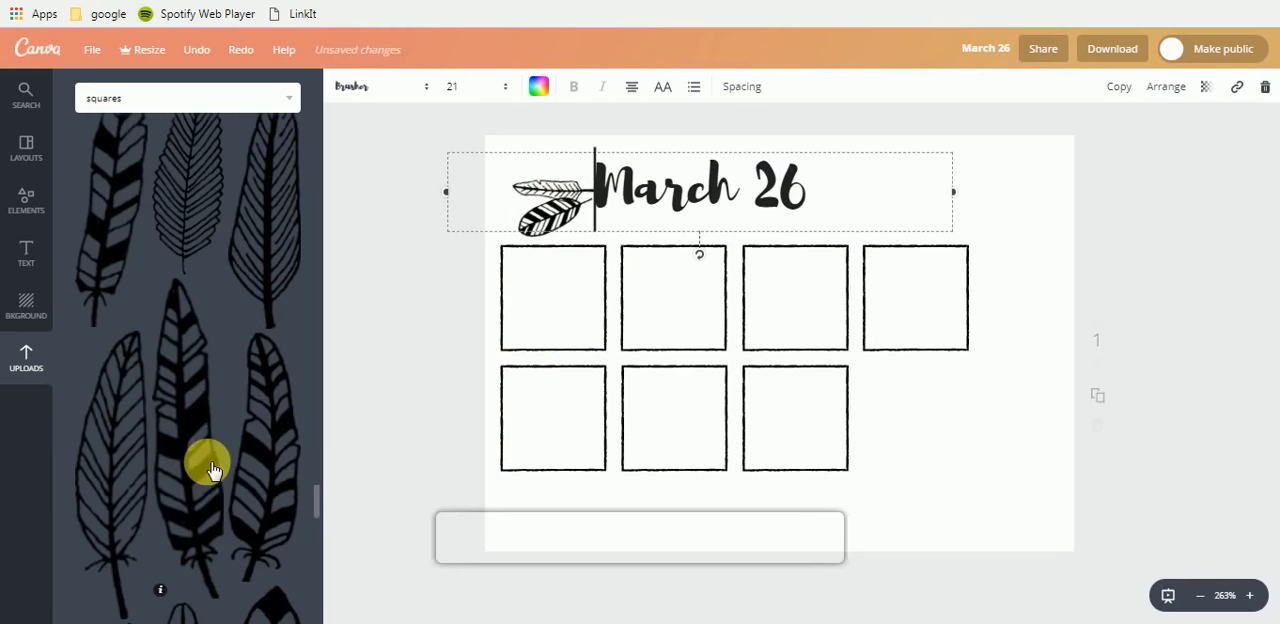
click(267, 451)
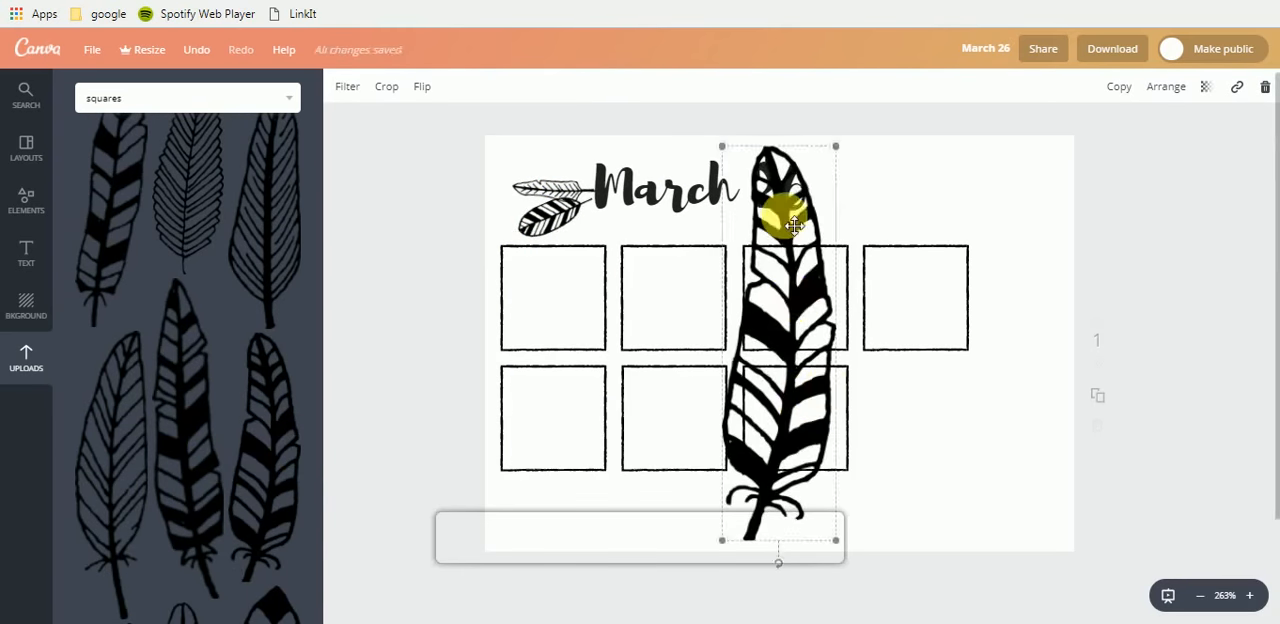
drag(832, 156, 782, 331)
drag(766, 425, 686, 271)
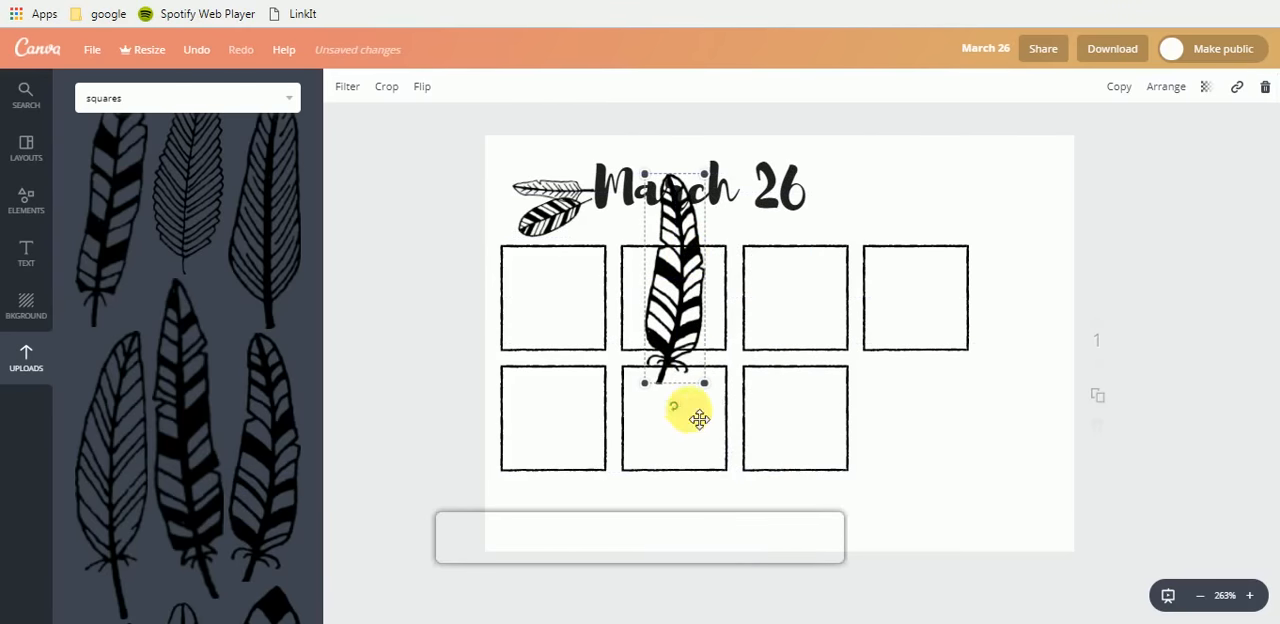
drag(666, 408, 786, 293)
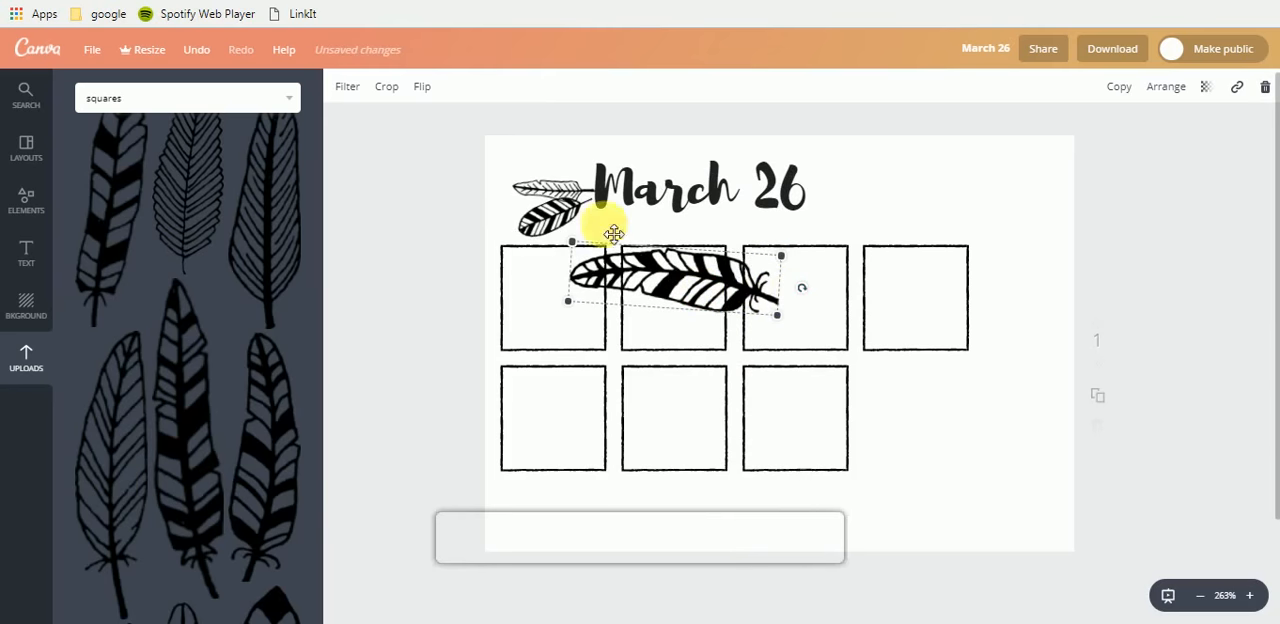
- Try the vertical flip on the tufted feather, reverse it, and flip the feather horizontally instead
click(425, 86)
click(479, 158)
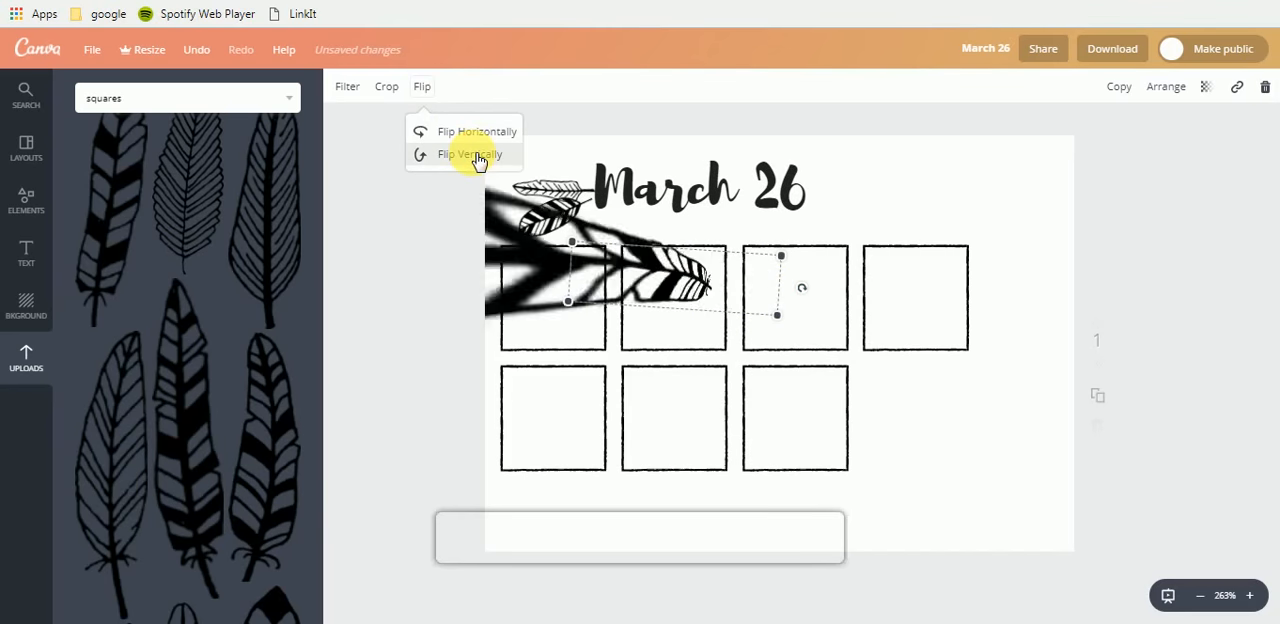
click(479, 157)
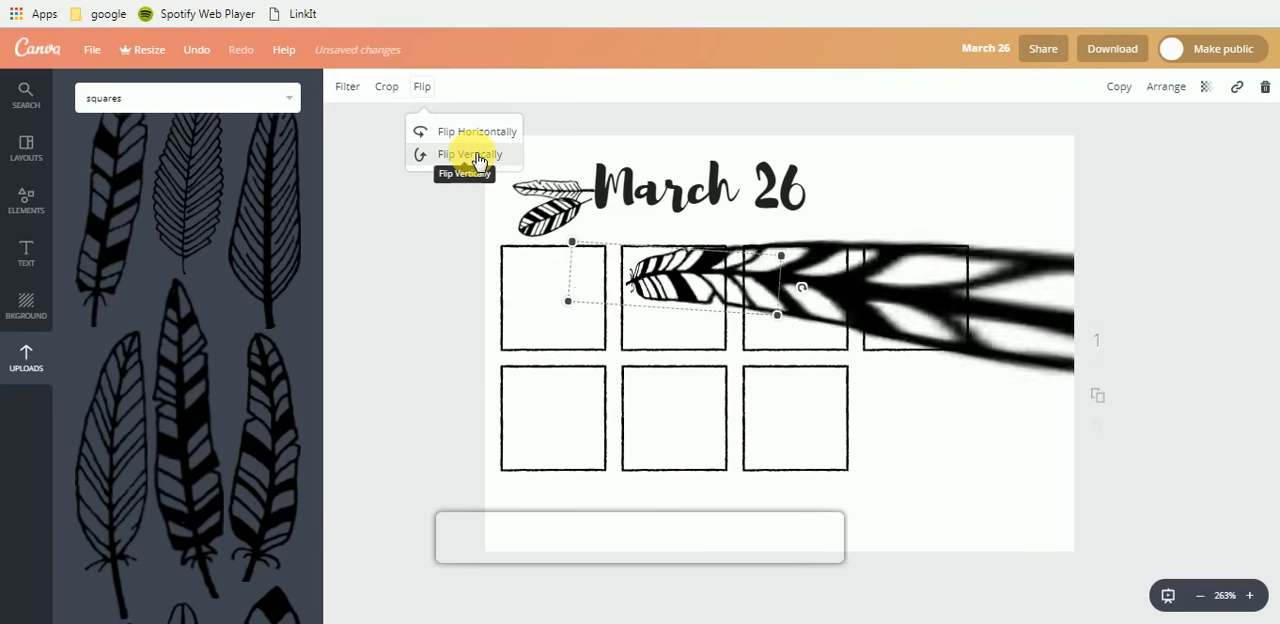
click(479, 132)
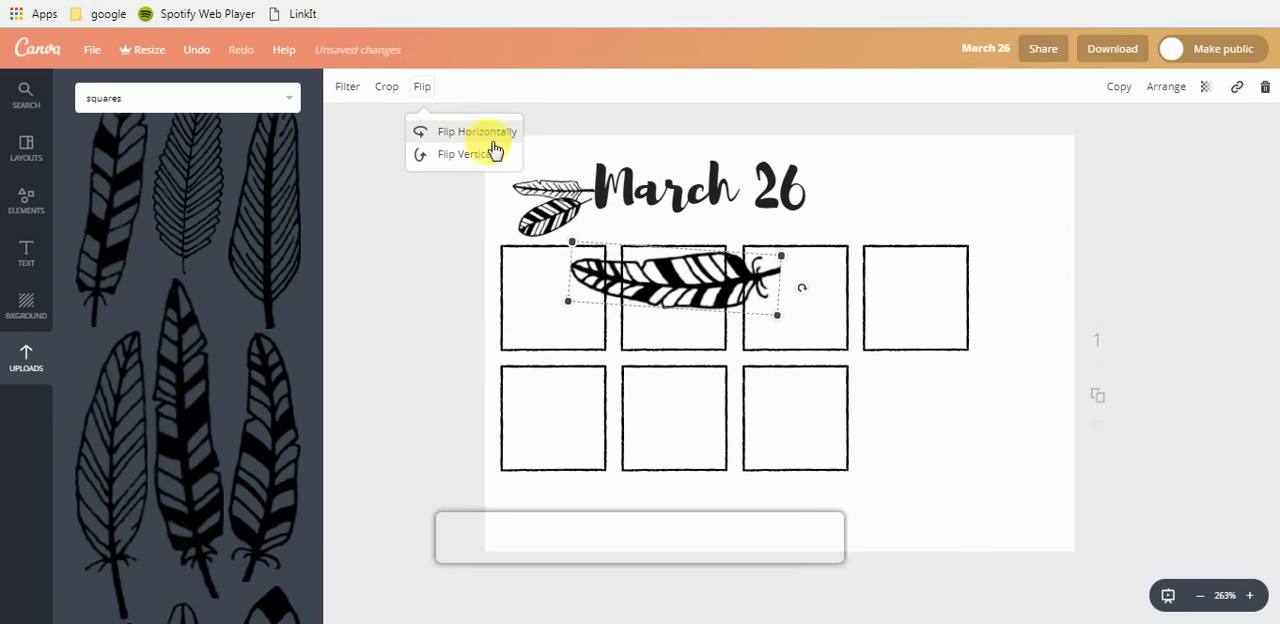
- Shrink and tilt the tufted feather and fit it above the other two so the three fan out beside the heading
drag(646, 269, 590, 213)
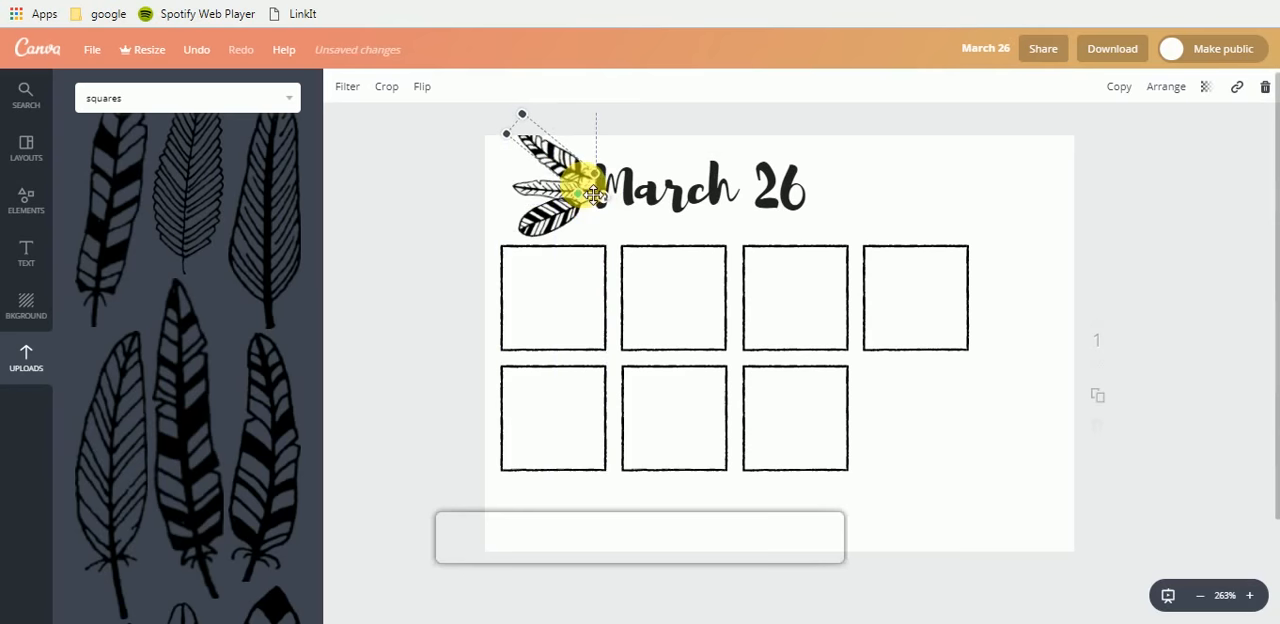
drag(565, 168, 585, 210)
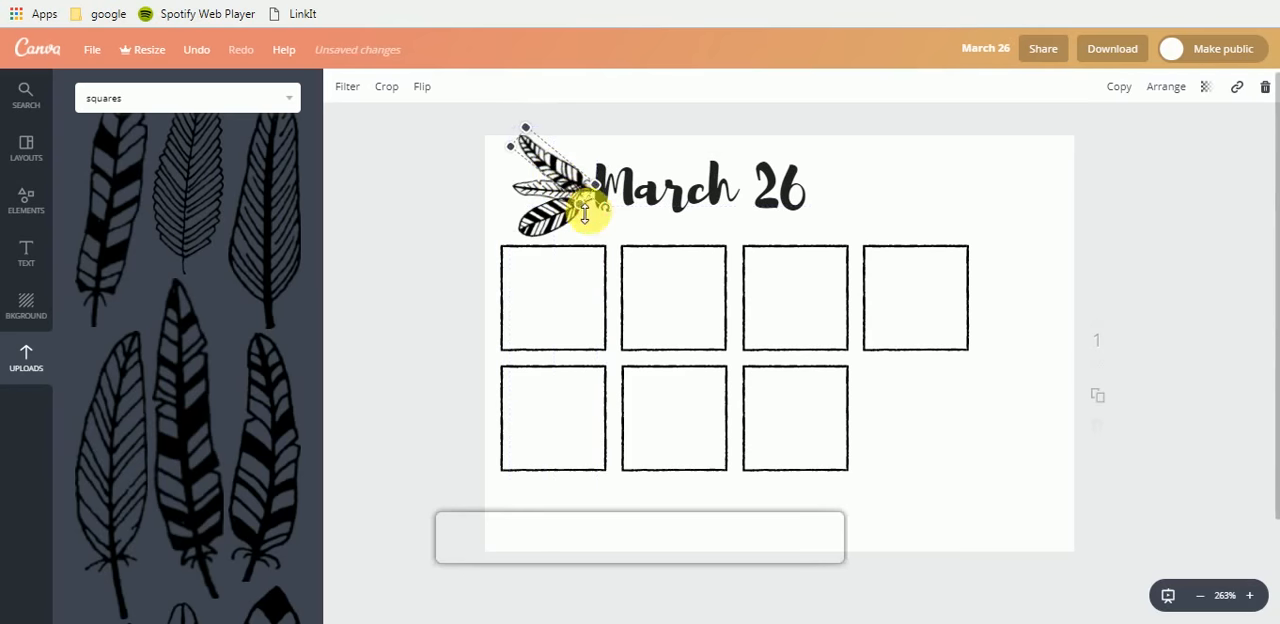
mouse_move(551, 172)
mouse_down()
mouse_move(555, 158)
mouse_move(561, 173)
mouse_up()
click(405, 243)
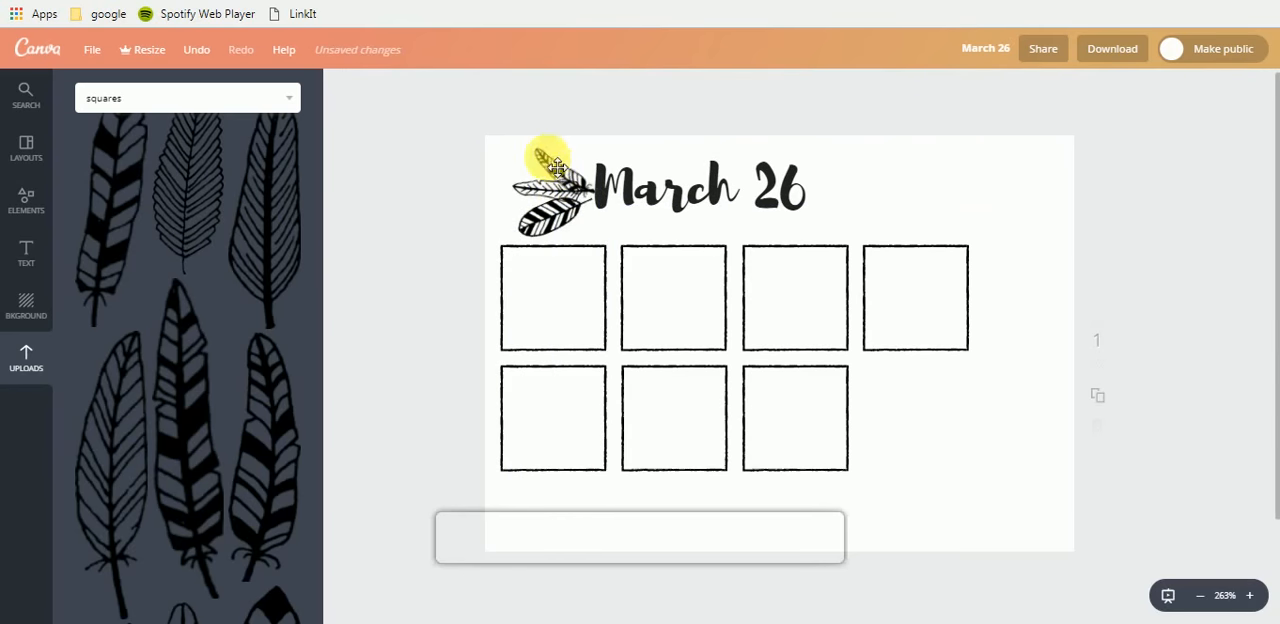
click(568, 175)
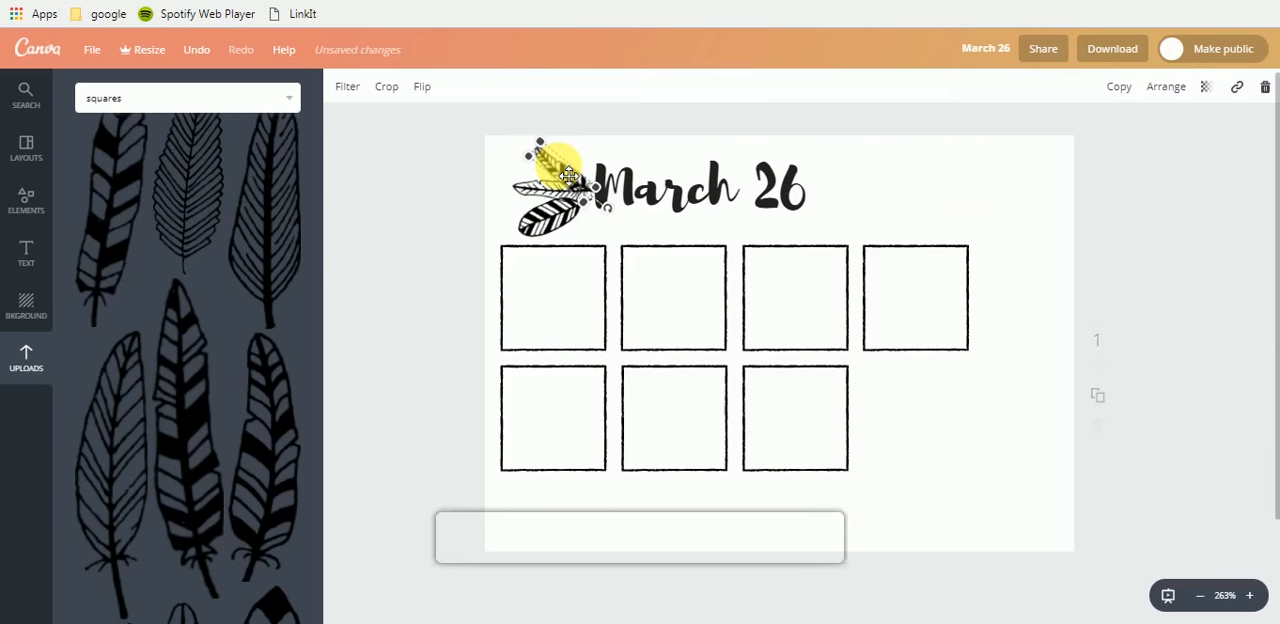
click(427, 210)
click(565, 228)
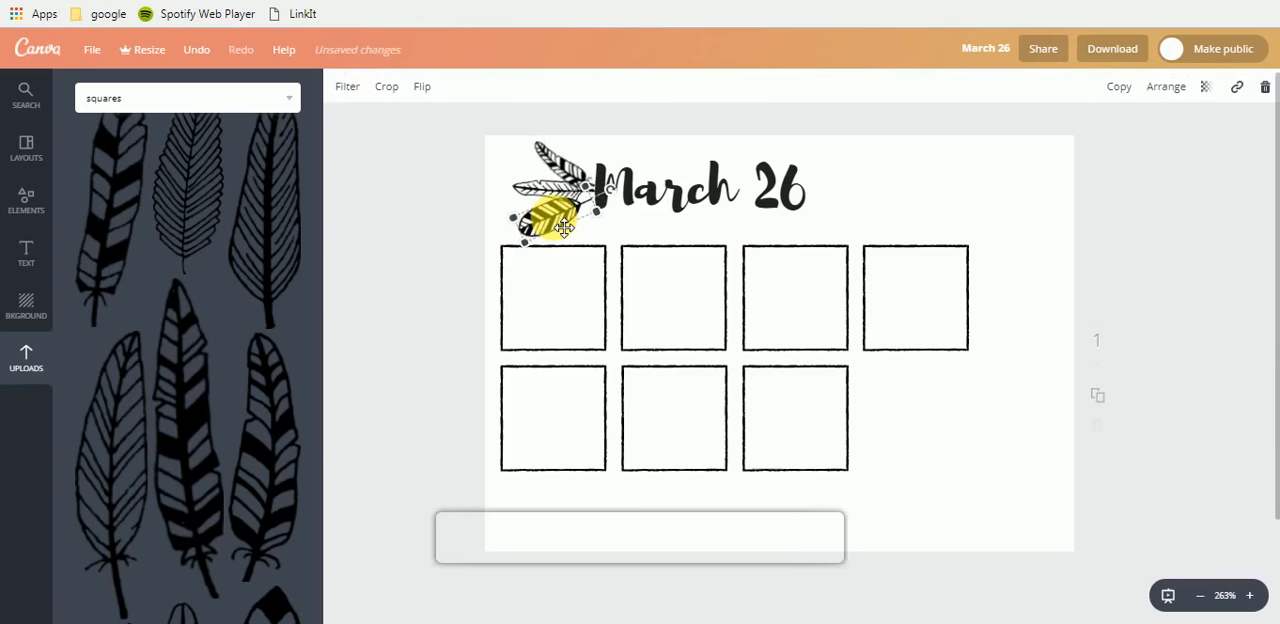
click(409, 222)
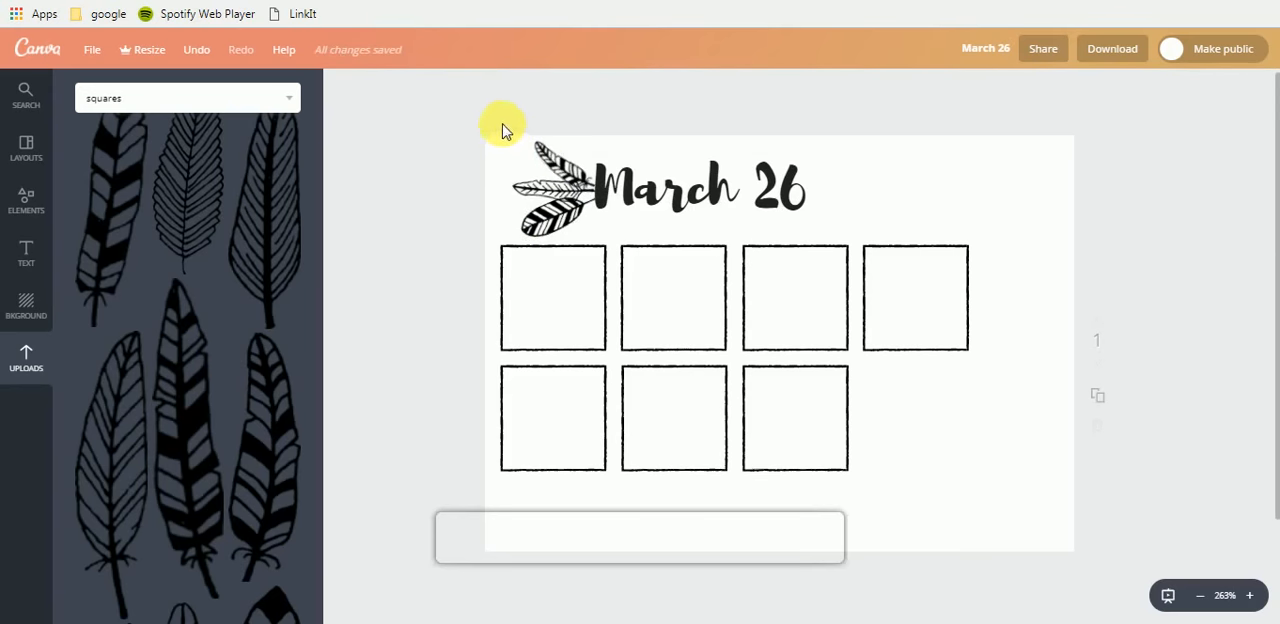
- Try duplicating the March 26 heading together with its three feathers, and discard the copy by moving it off the page
drag(587, 183, 580, 232)
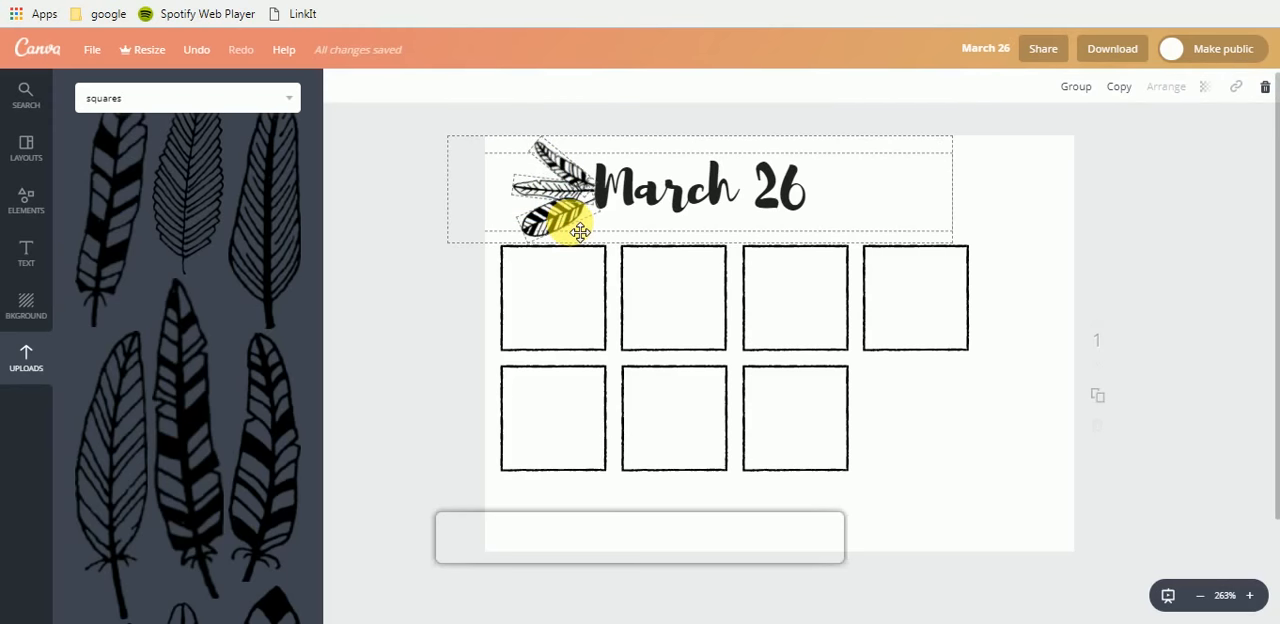
click(932, 440)
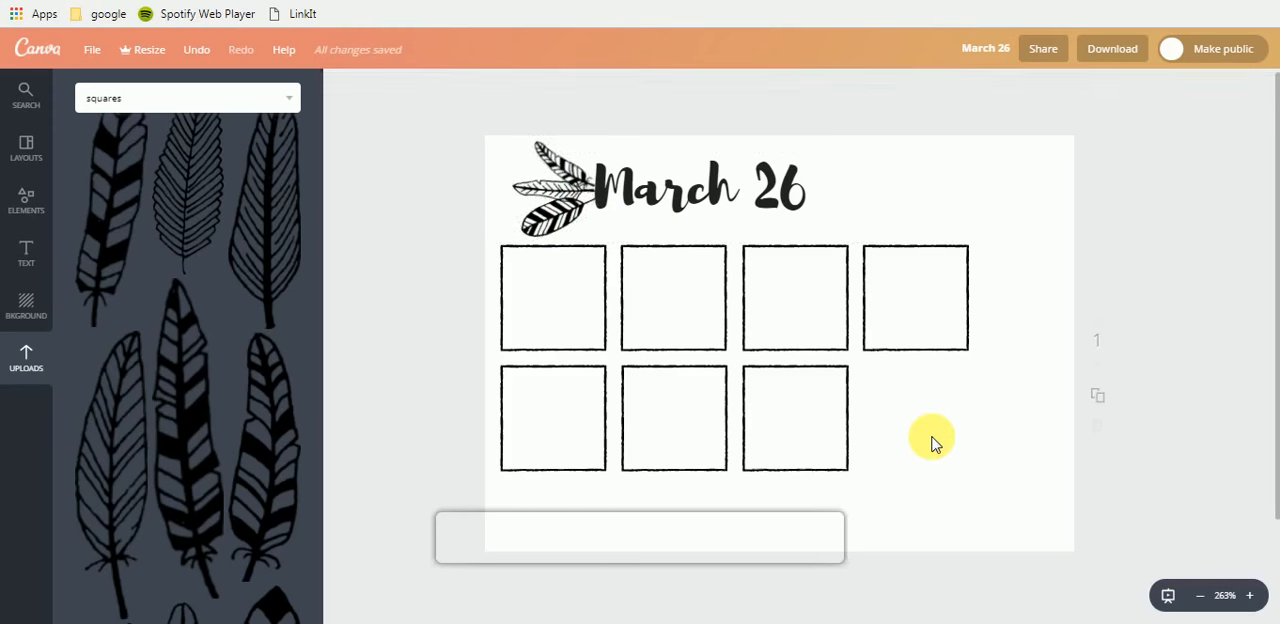
key(ctrl+v)
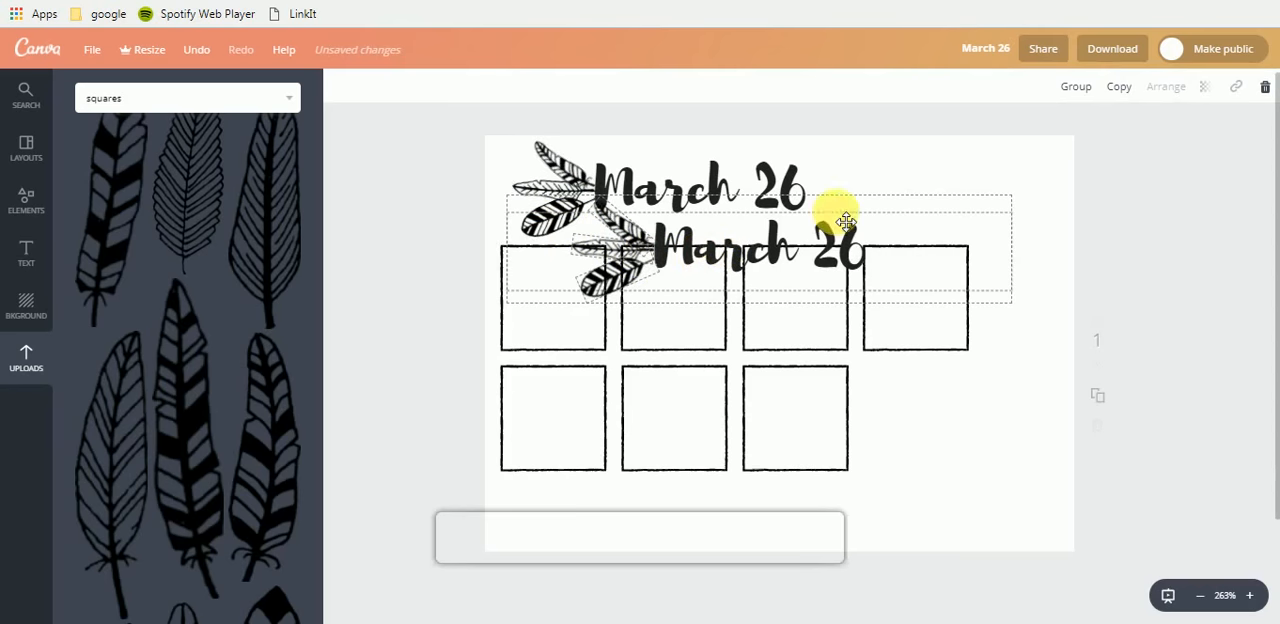
drag(877, 223, 968, 235)
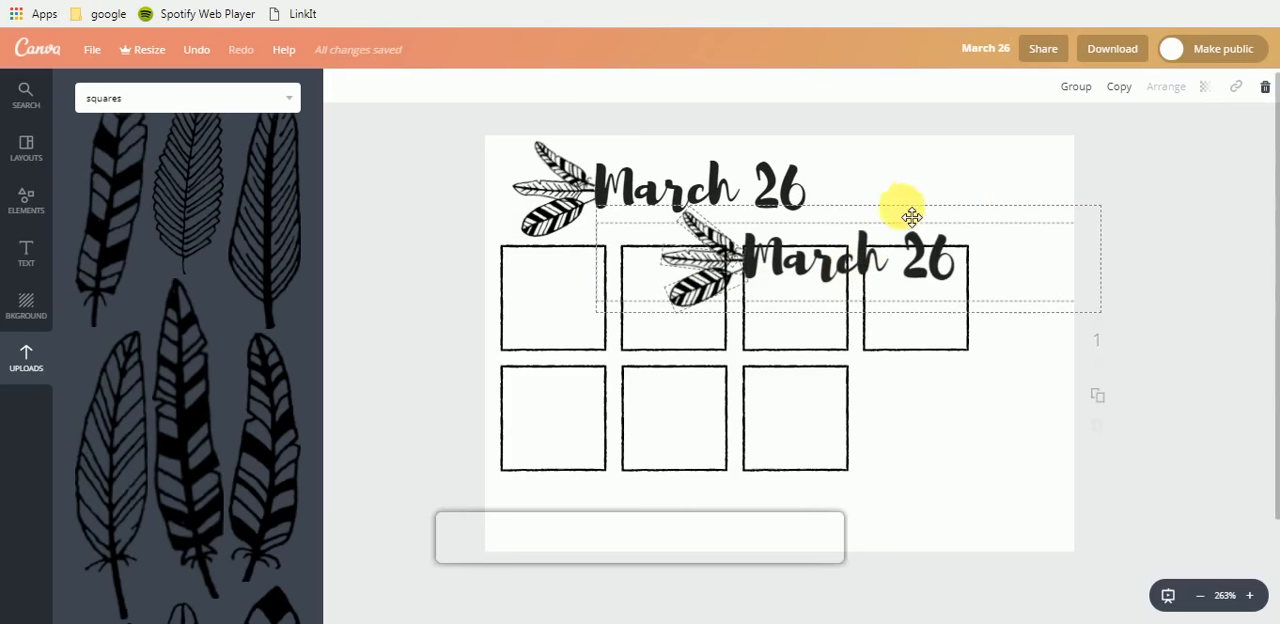
drag(912, 216, 1243, 297)
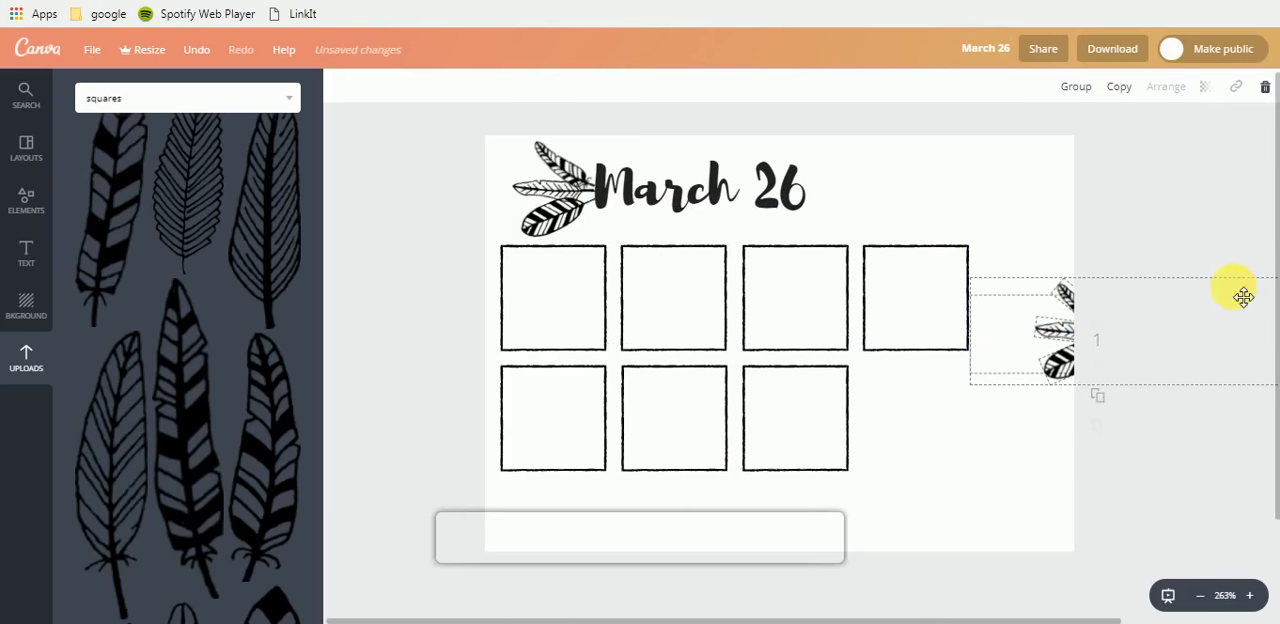
drag(1131, 340, 1278, 369)
- Try pasting a copy of the upper feather while the heading is active, and undo the link text inserted into the heading
click(556, 189)
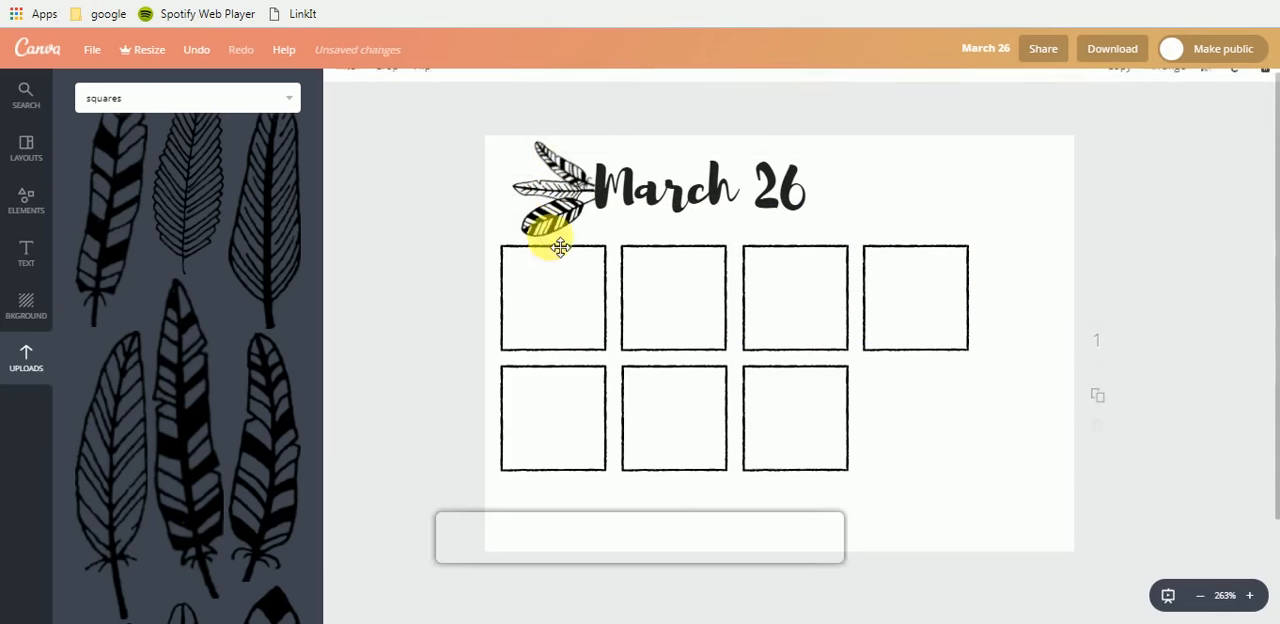
drag(541, 235, 566, 172)
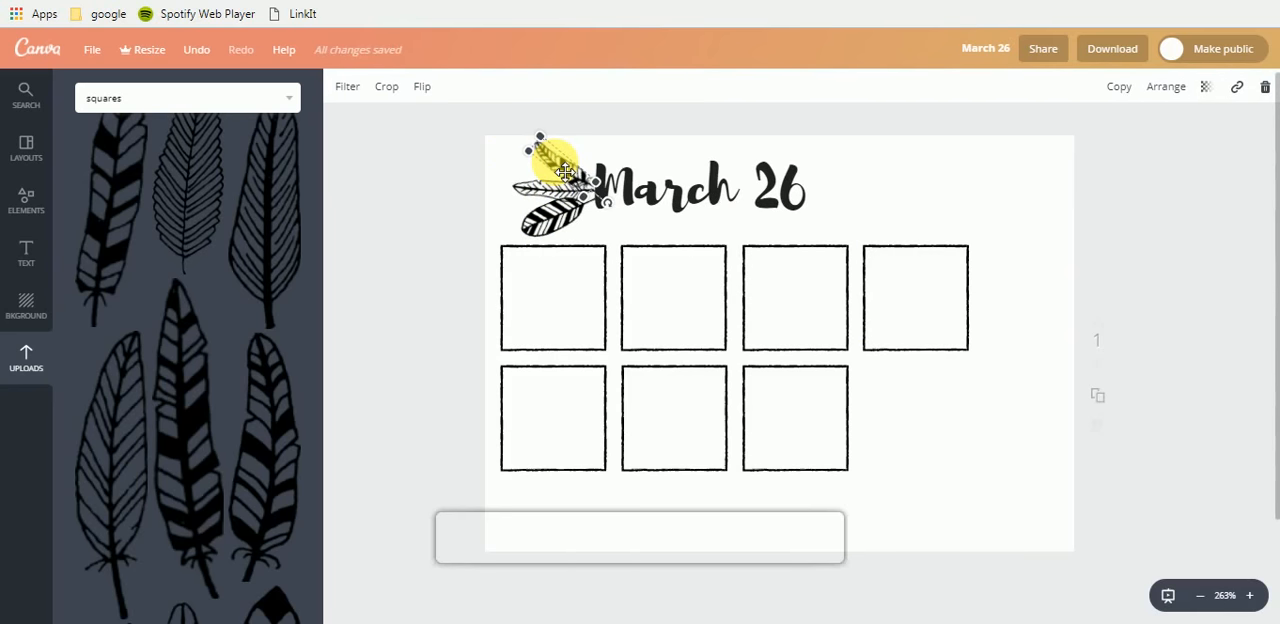
click(889, 208)
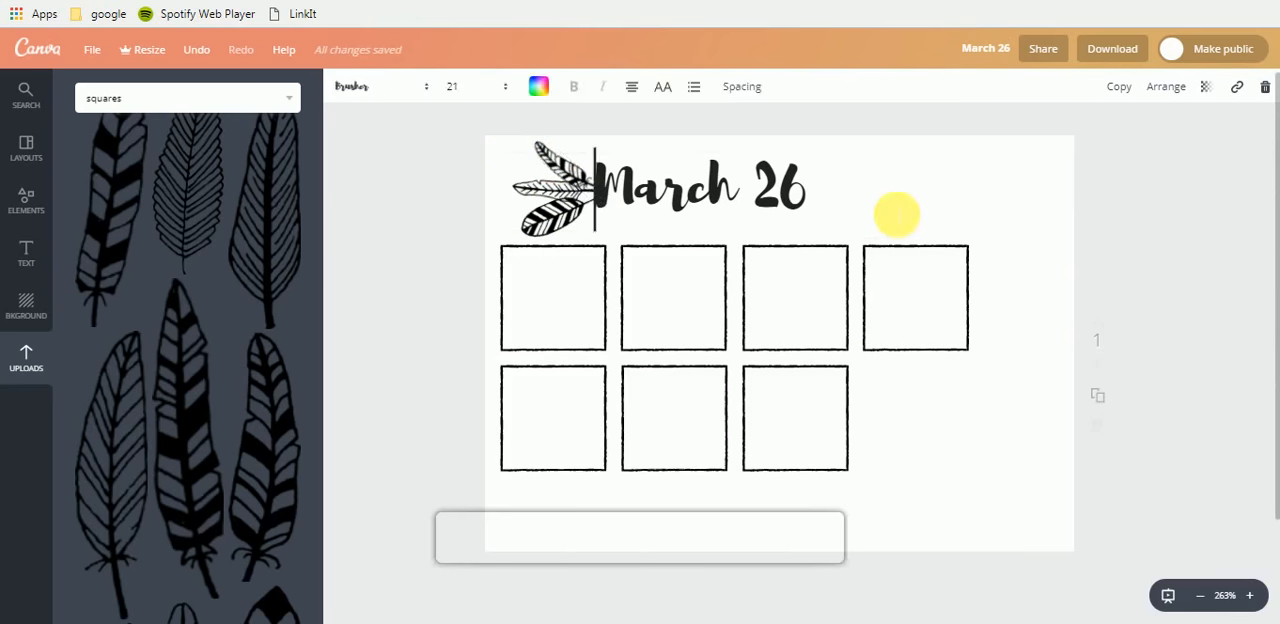
key(ctrl+v)
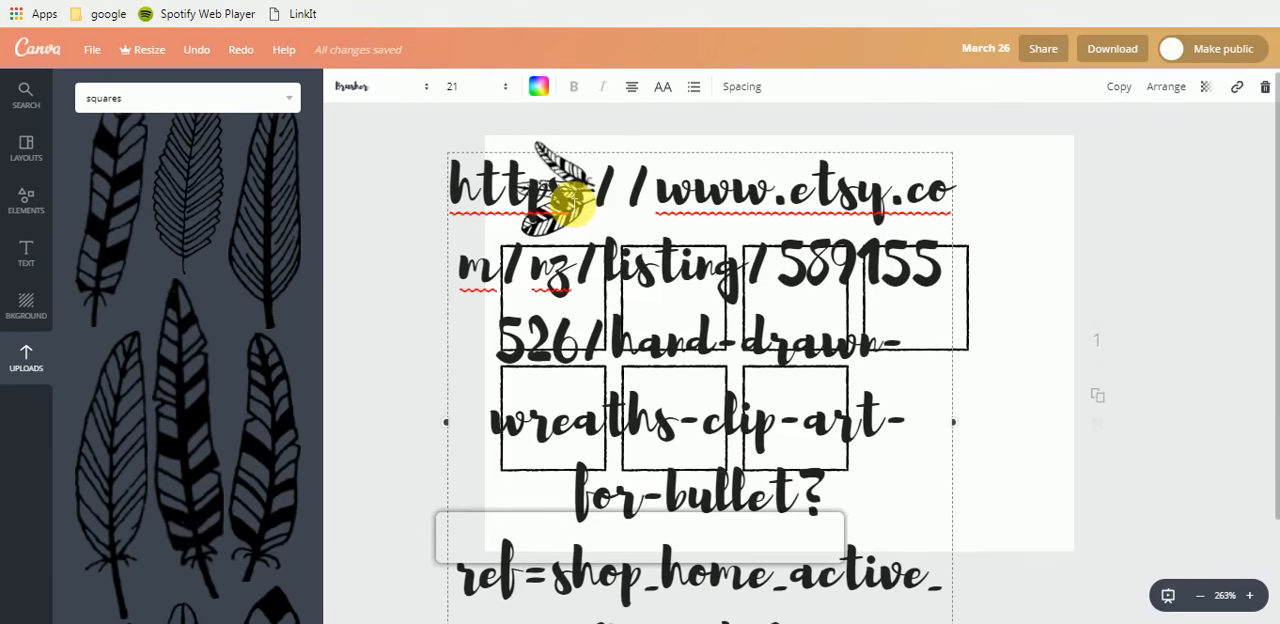
key(ctrl+z)
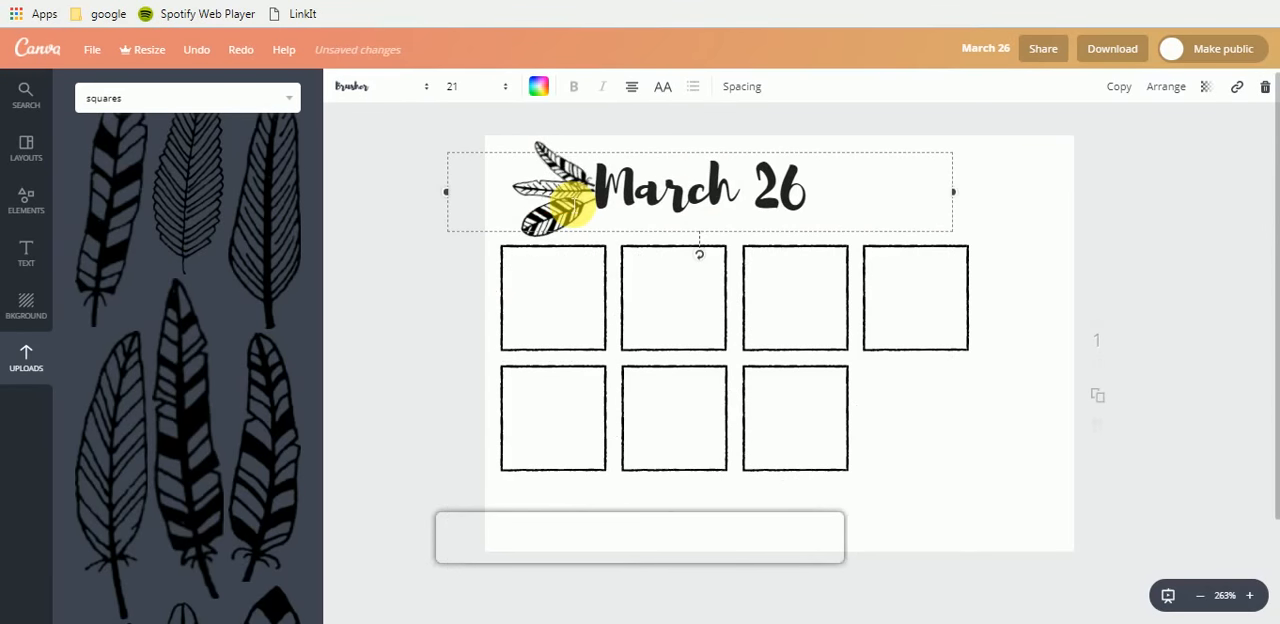
click(1020, 471)
- Duplicate the upper tufted feather and place the copy on the opposite side of the March 26 heading
click(556, 188)
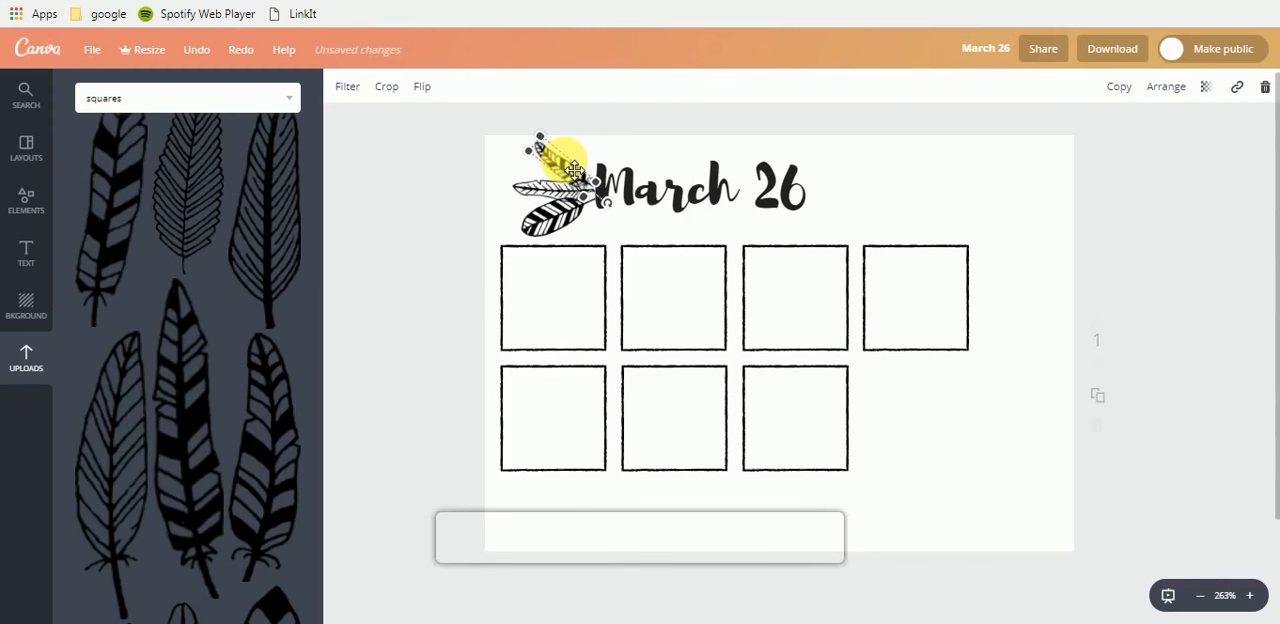
click(912, 201)
click(926, 447)
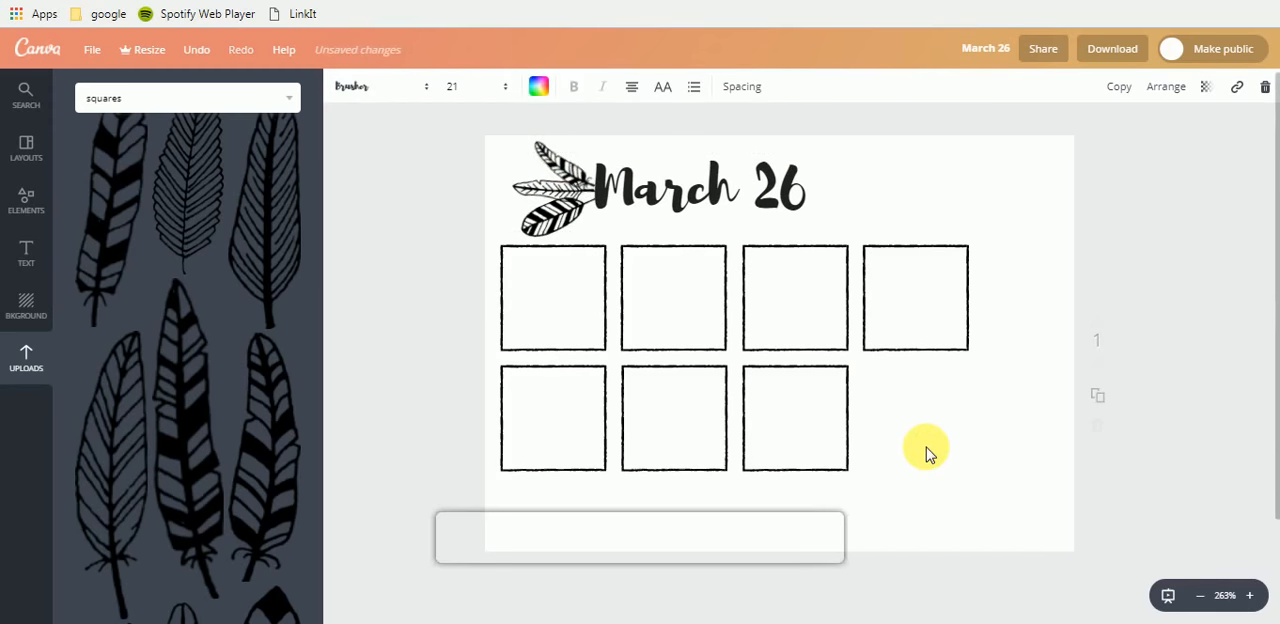
key(ctrl+v)
drag(609, 223, 850, 170)
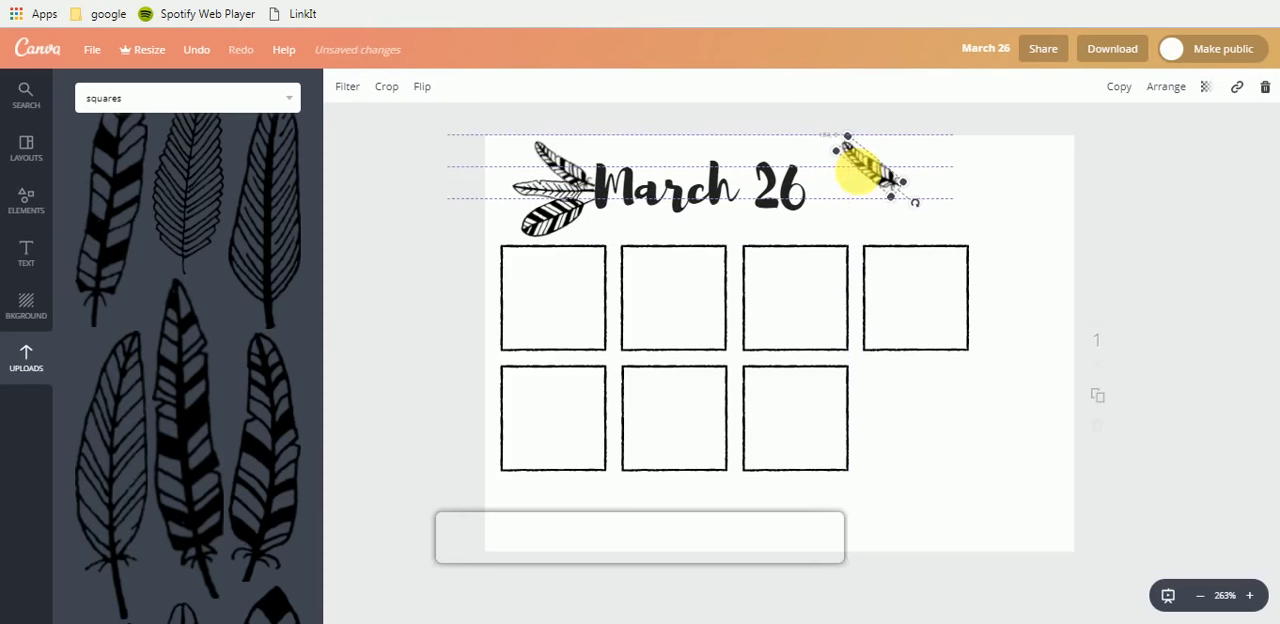
- Flip the copied tufted feather horizontally, rotate it so its quill points left, and fit it beside the 26
click(423, 90)
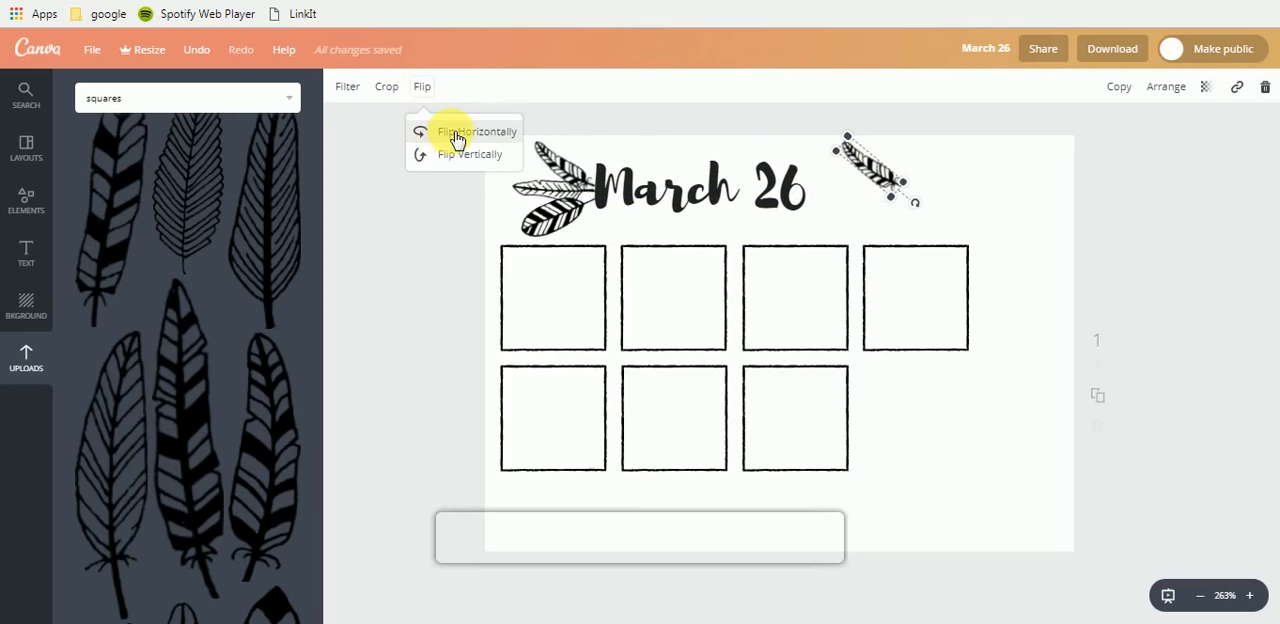
click(457, 137)
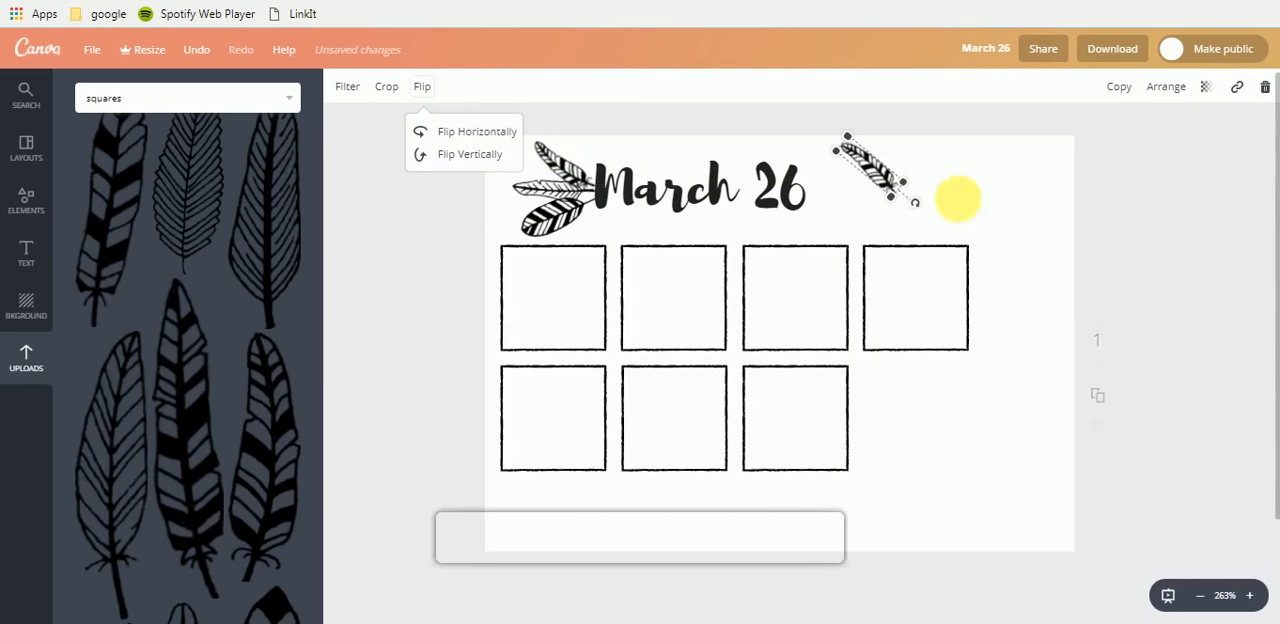
drag(916, 210, 767, 232)
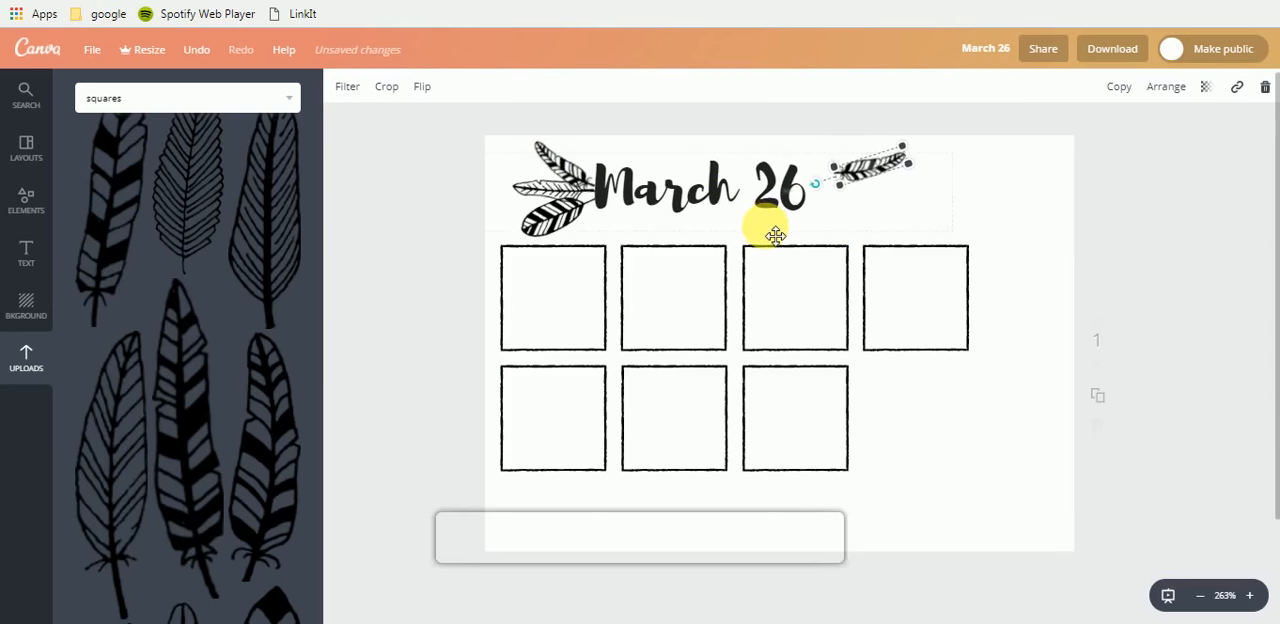
mouse_move(860, 175)
mouse_down()
mouse_move(836, 192)
mouse_move(848, 183)
mouse_up()
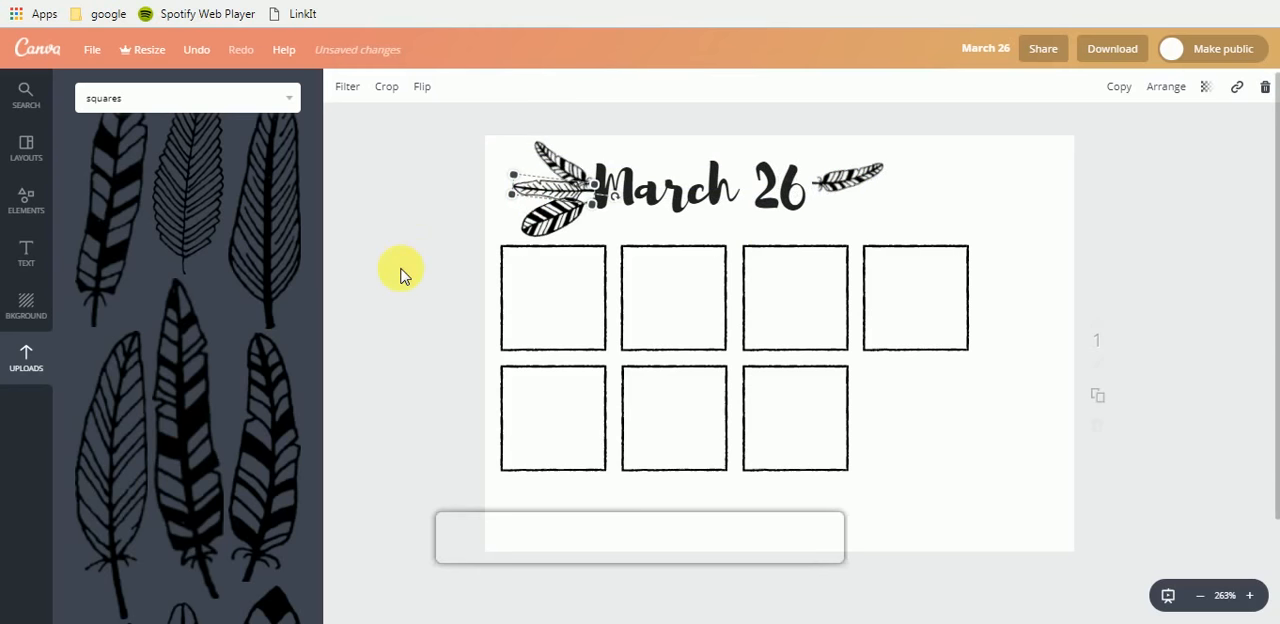
- Duplicate the middle outline feather, flip the copy vertically, and fit it just below the tufted feather after the 26
click(955, 457)
key(ctrl+v)
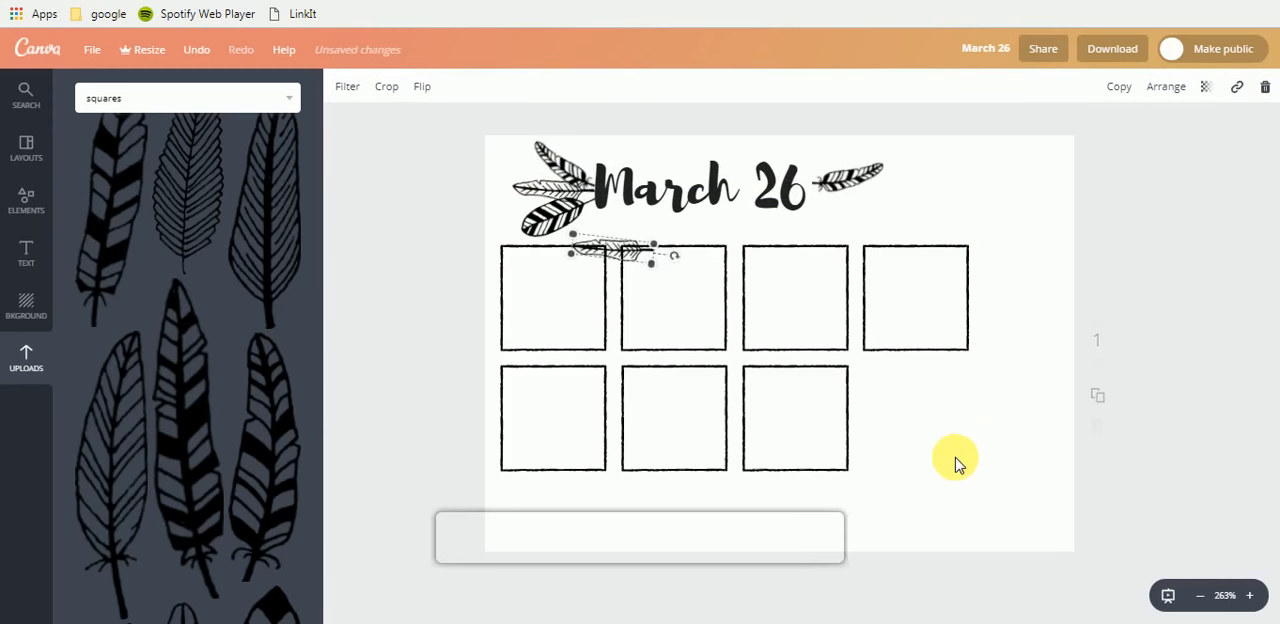
drag(614, 251, 948, 197)
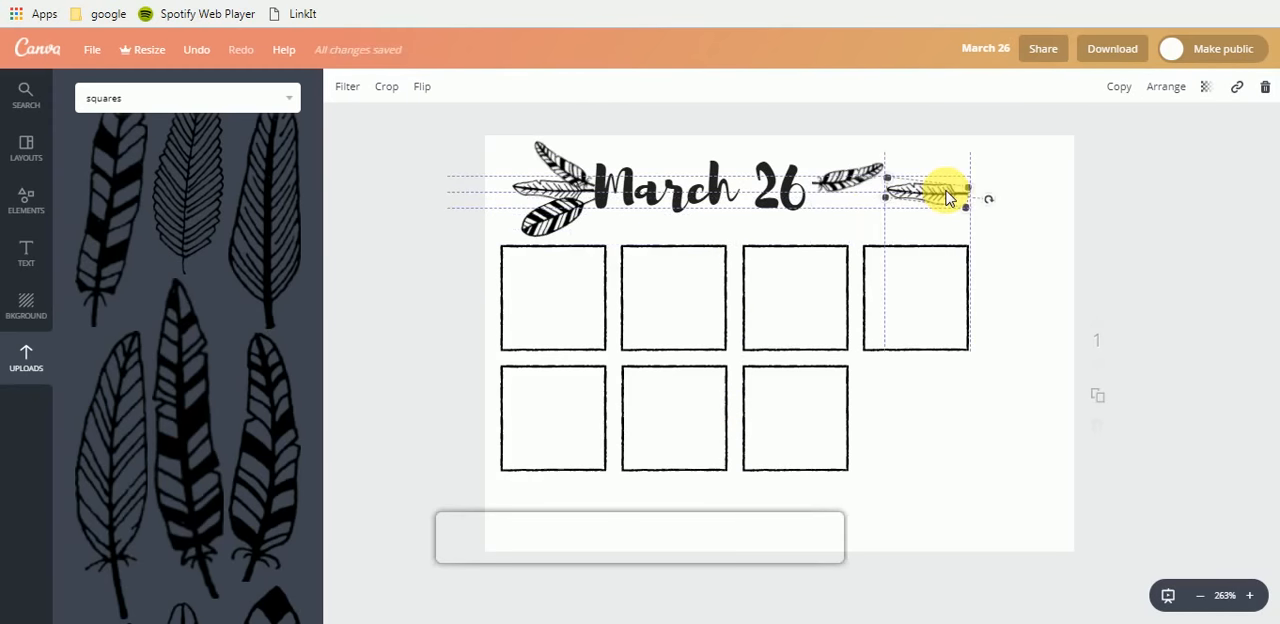
click(422, 87)
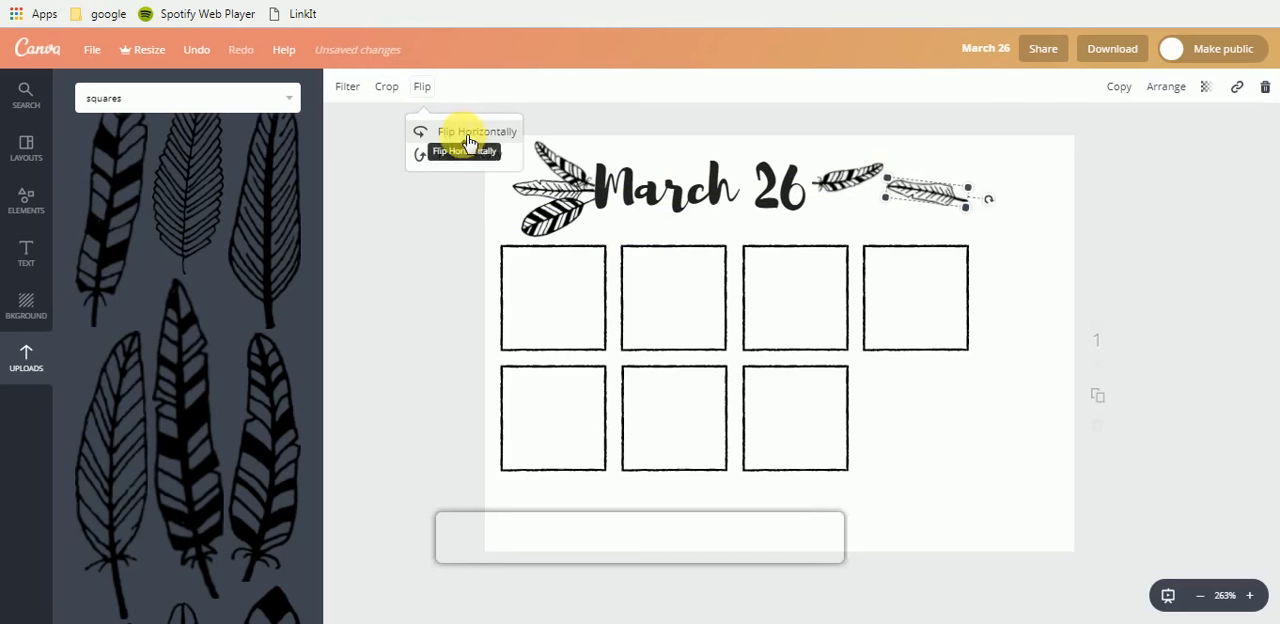
click(465, 155)
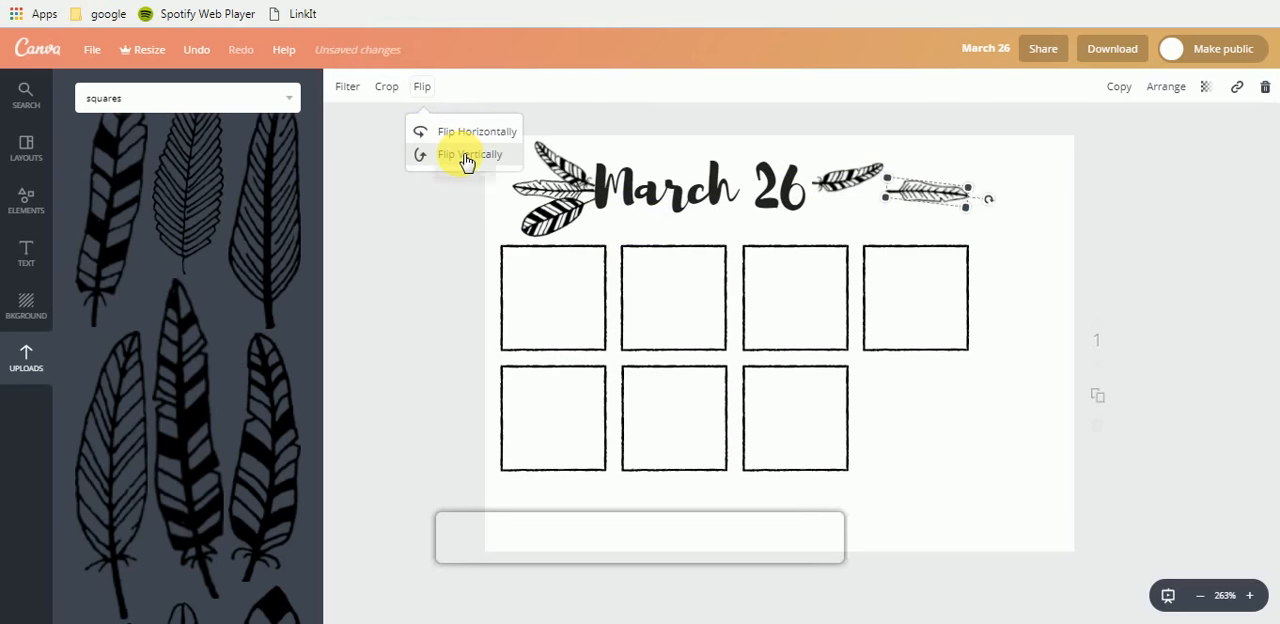
drag(943, 198, 558, 235)
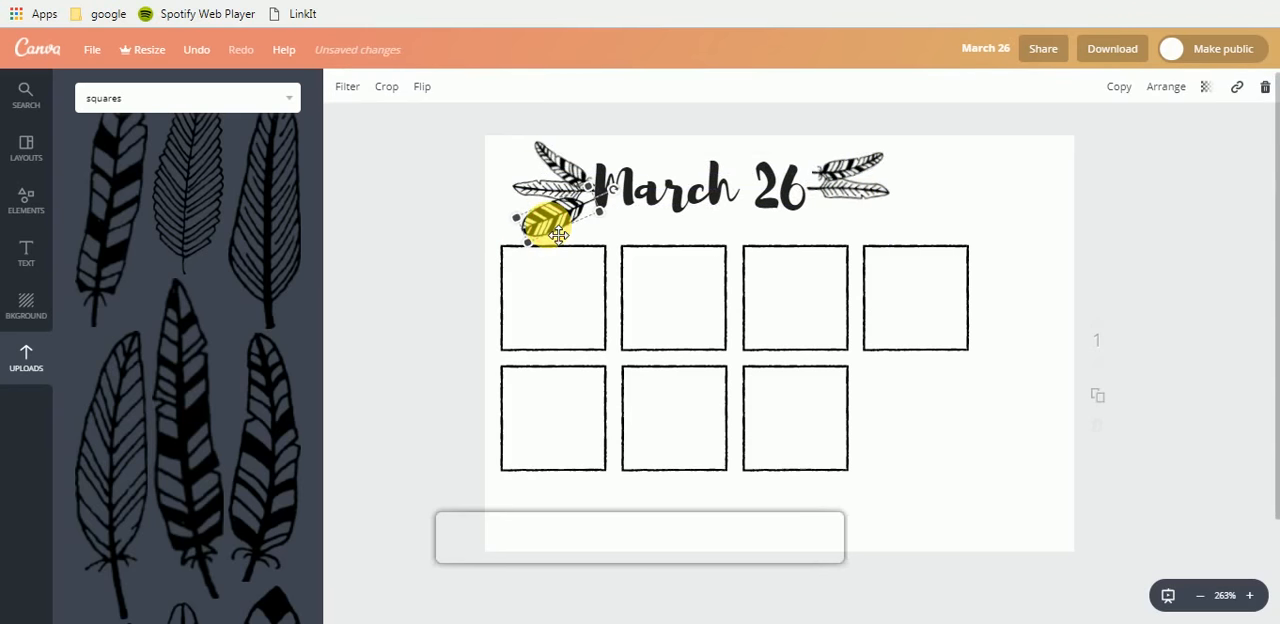
- Duplicate the bottom striped feather, rotate the copy so its quill points up and left, and fit it below the other two after the 26
key(ctrl+c)
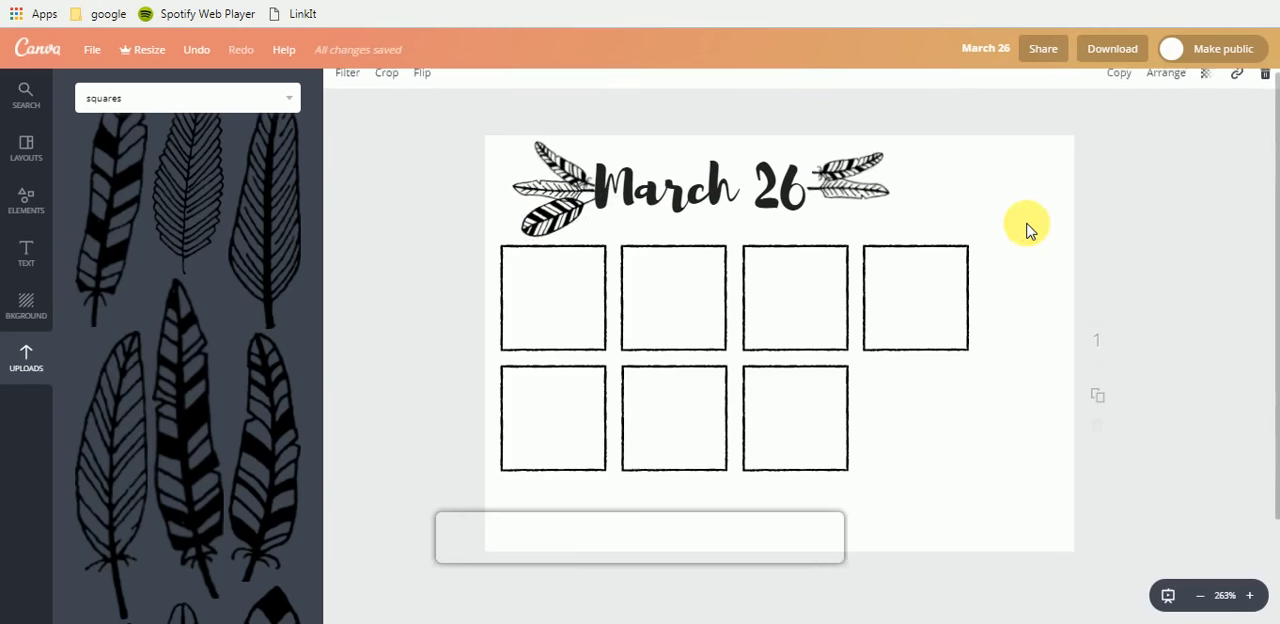
key(ctrl+v)
drag(645, 280, 1024, 174)
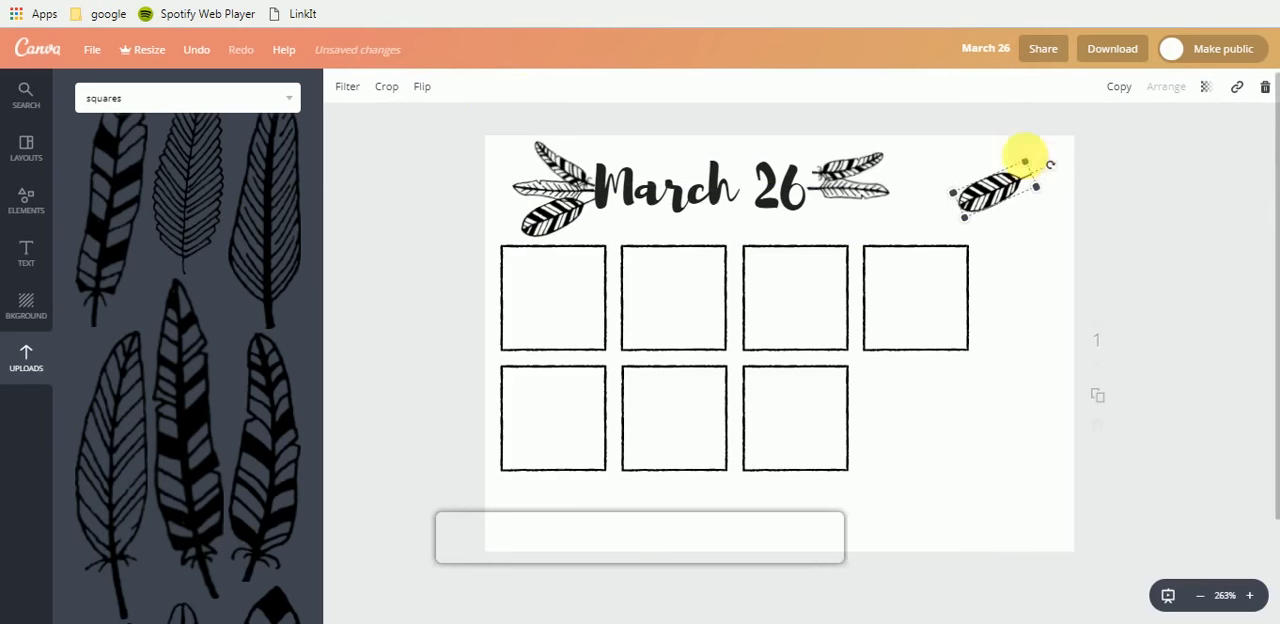
drag(1047, 163, 937, 179)
drag(1012, 194, 879, 173)
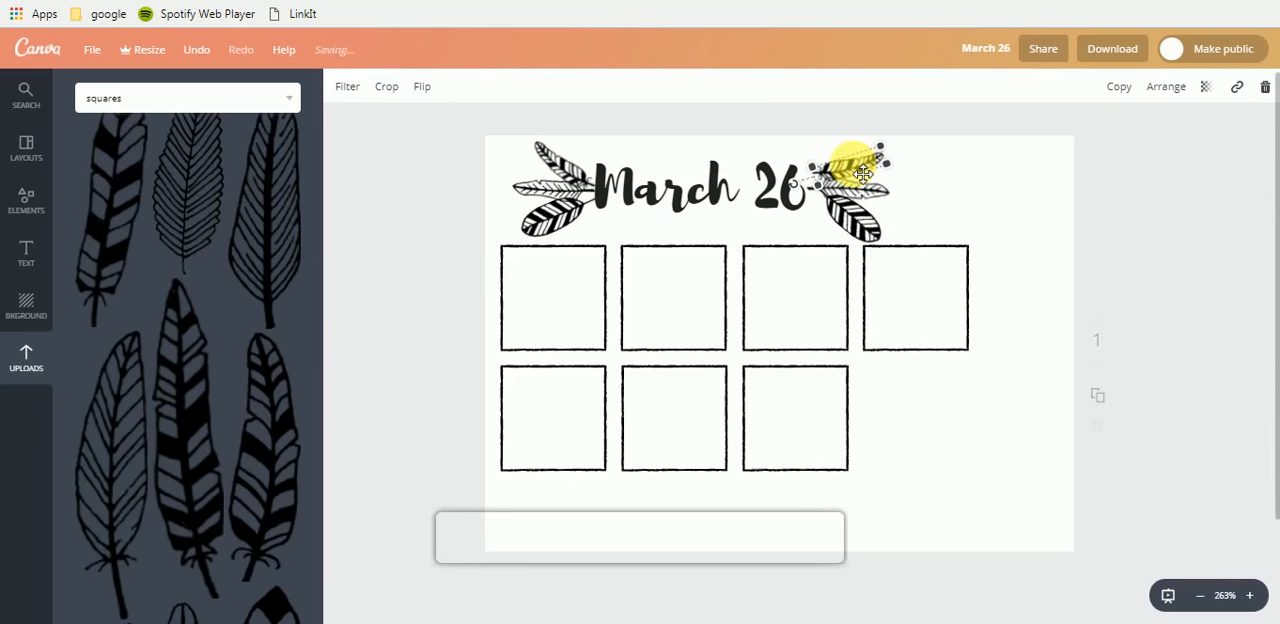
- Adjust the feather fan after the 26 and nudge its lowest striped feather left toward the heading
drag(863, 173, 831, 223)
scroll(837, 229, down, 3)
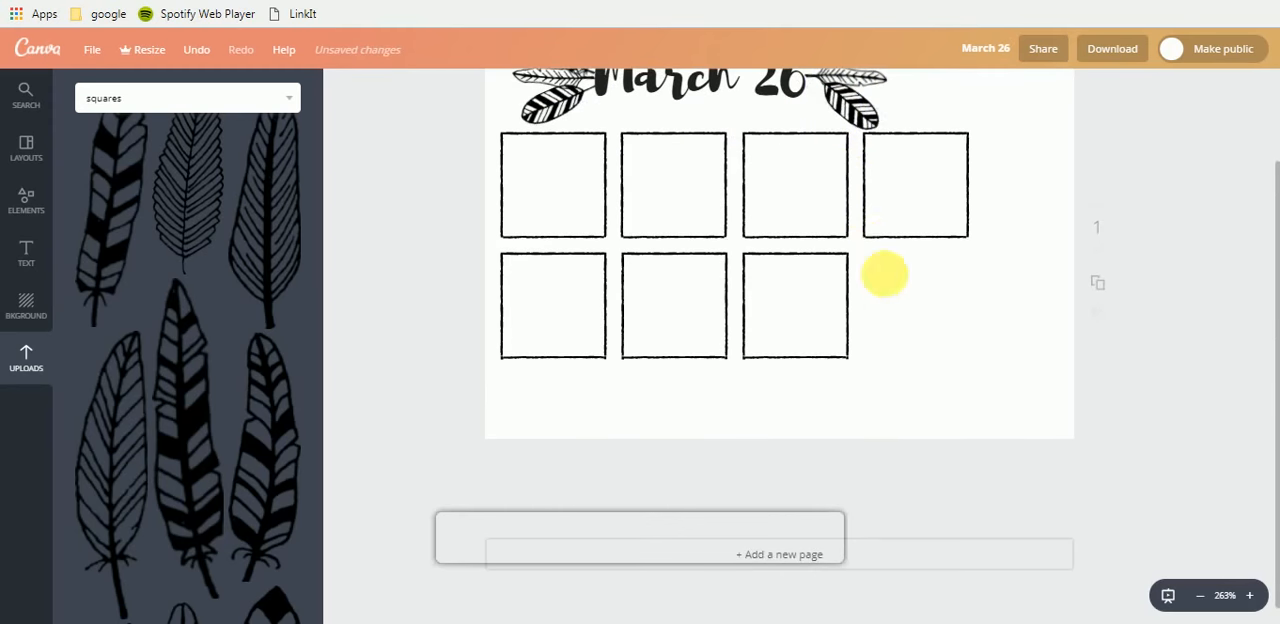
scroll(880, 250, up, 3)
click(868, 235)
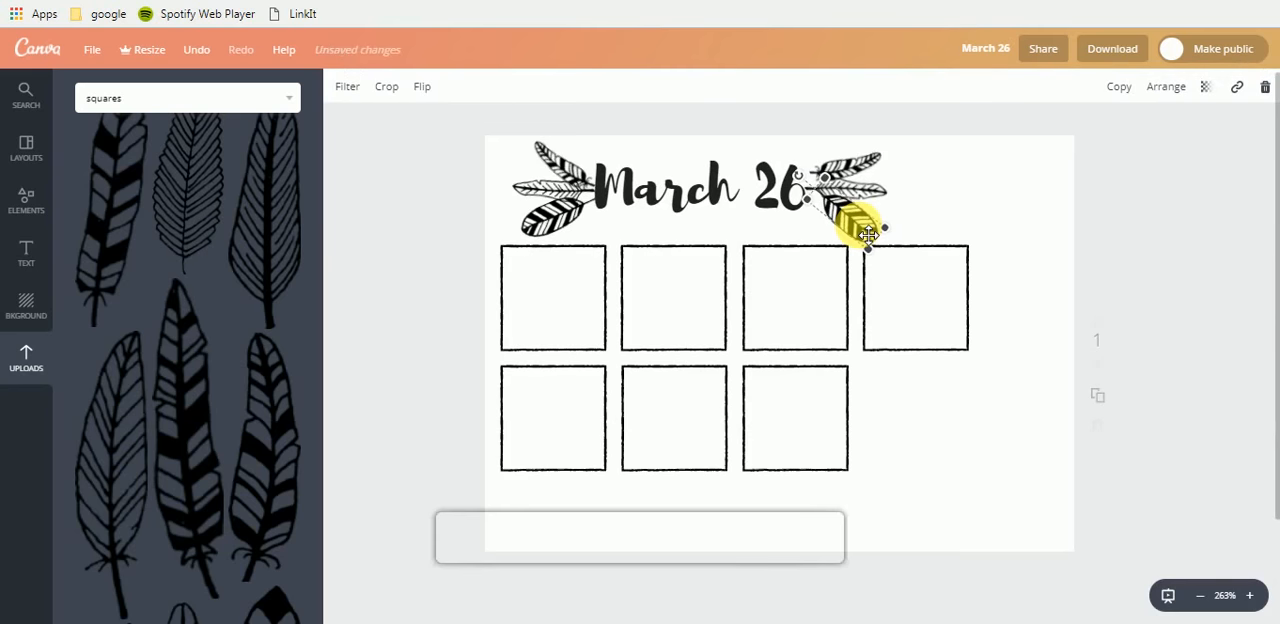
key(Left)
key(Left)
key(Left)
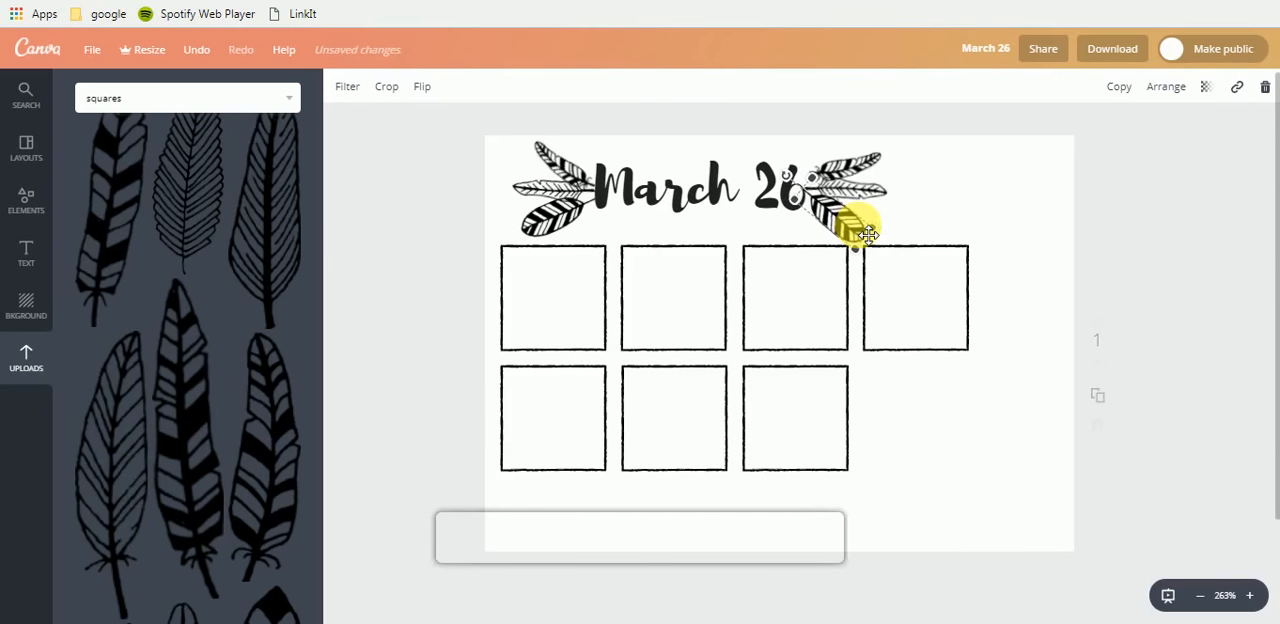
click(866, 180)
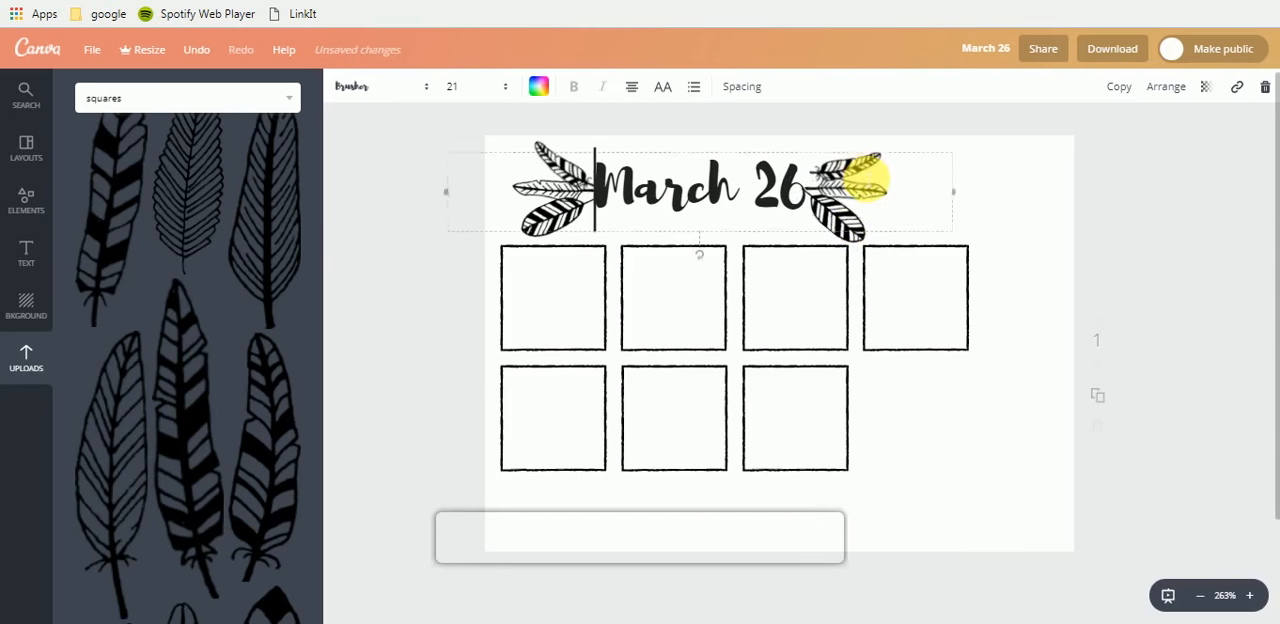
click(1036, 191)
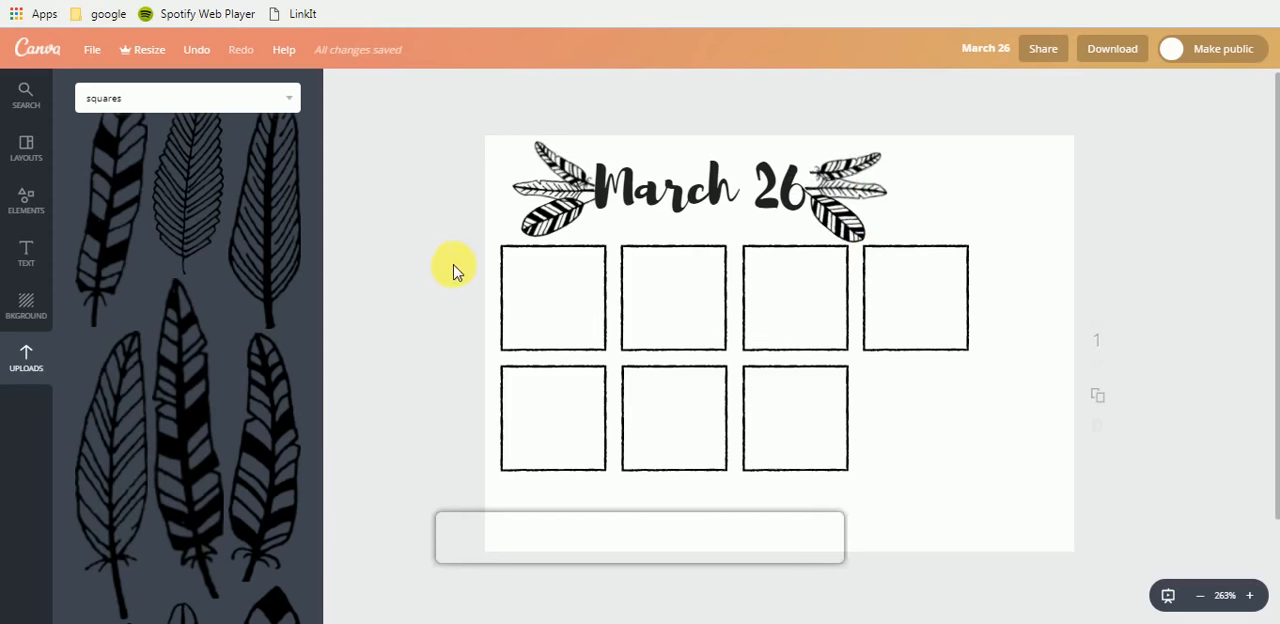
- Add the curved outline feather with curls at its quill from the uploaded images to the planner page
scroll(453, 270, down, 1)
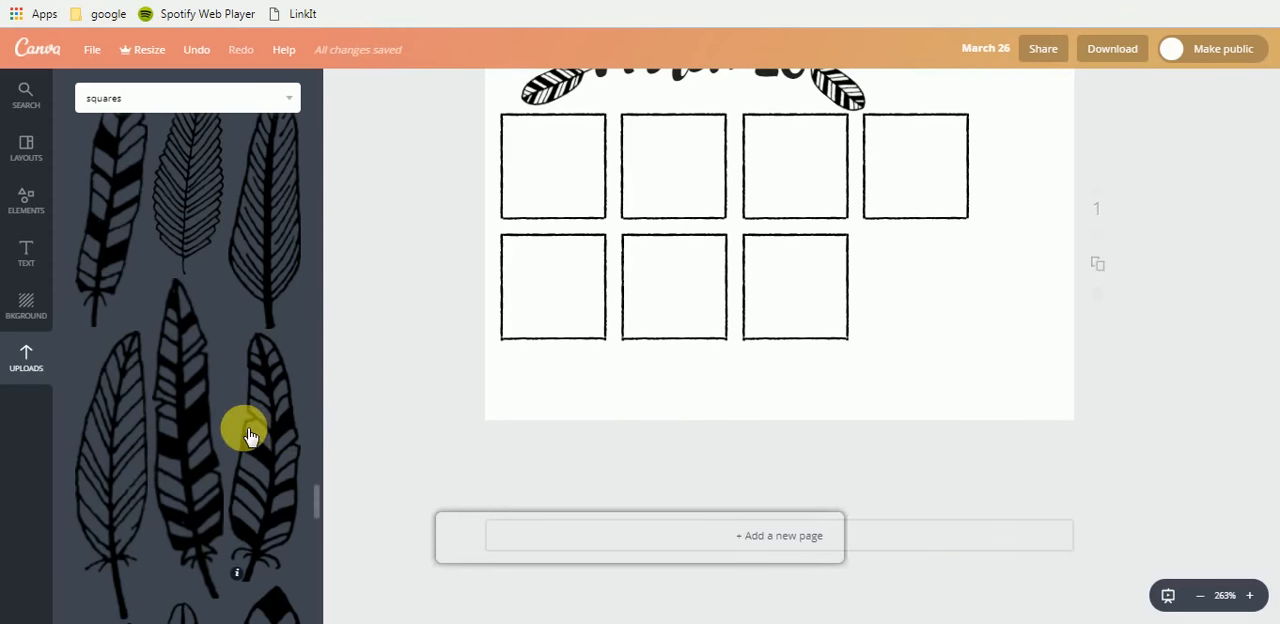
scroll(250, 435, down, 10)
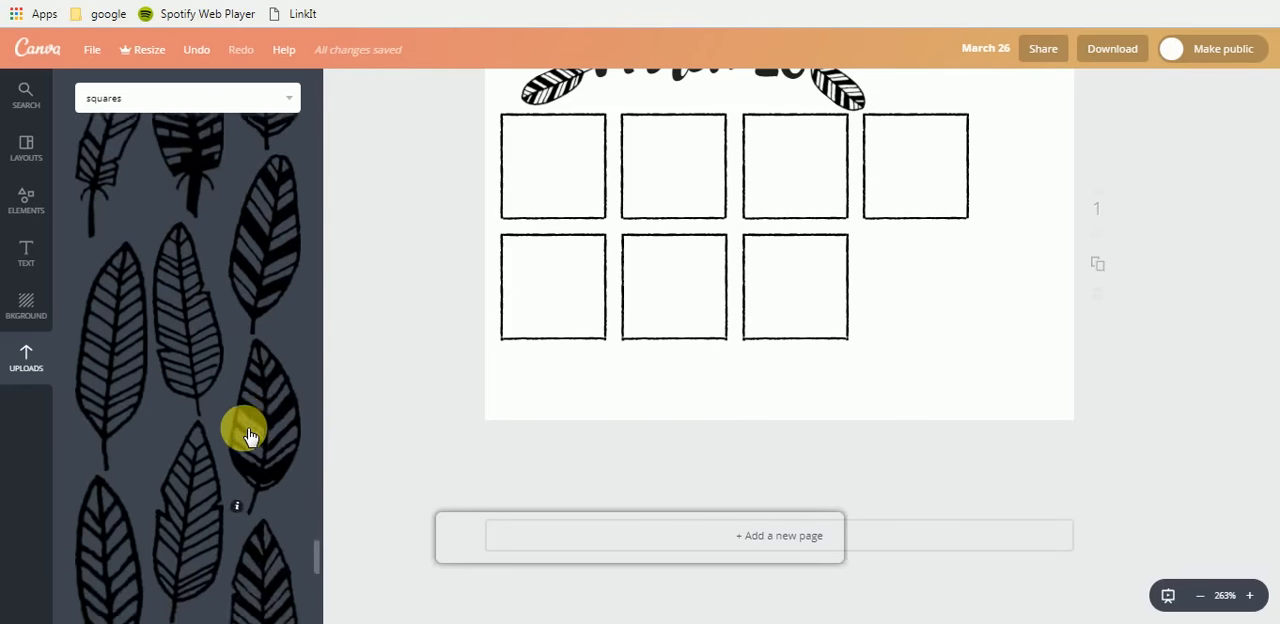
scroll(250, 435, down, 5)
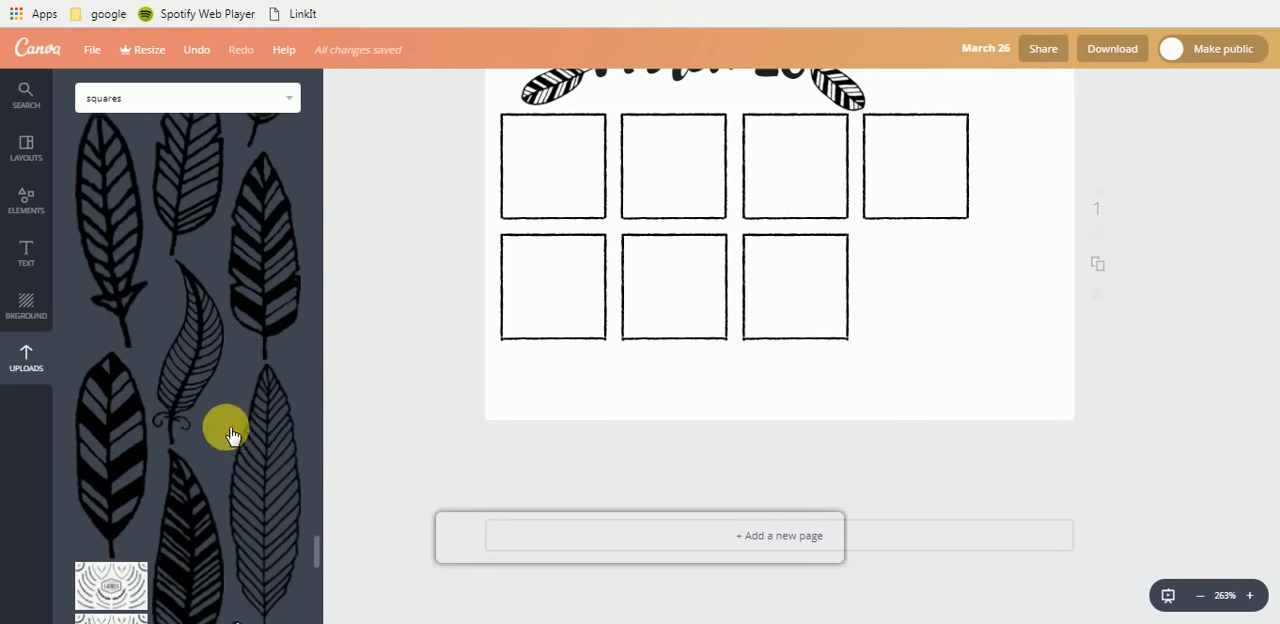
scroll(230, 435, up, 1)
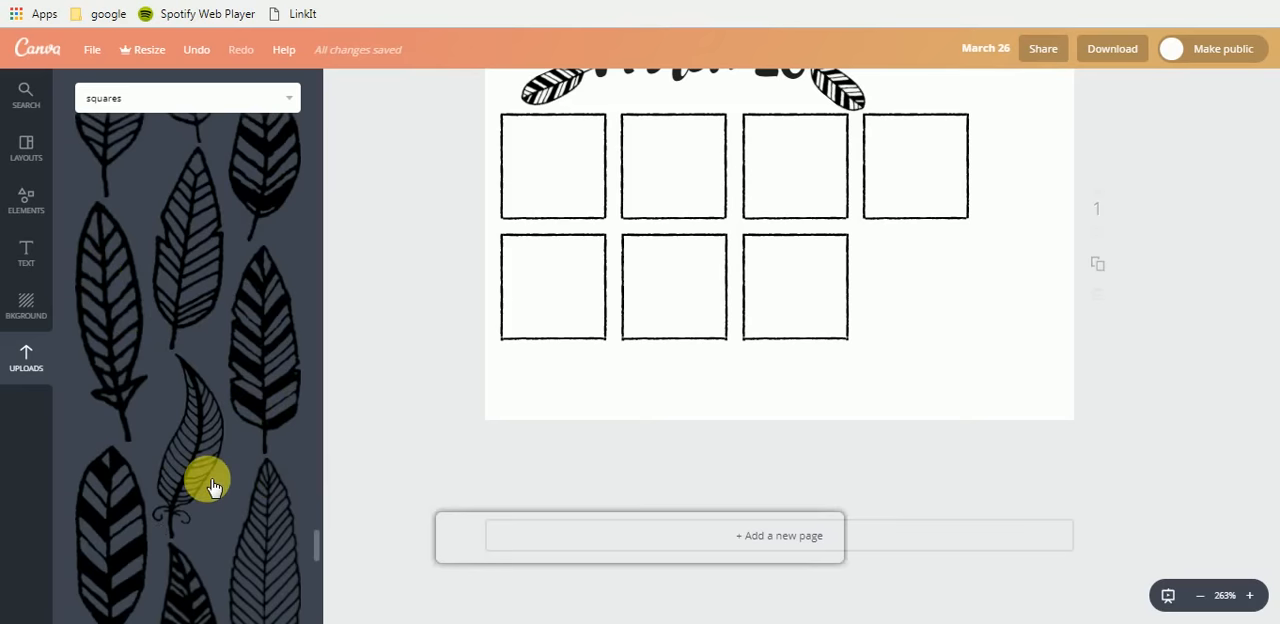
scroll(210, 485, down, 5)
scroll(208, 478, up, 5)
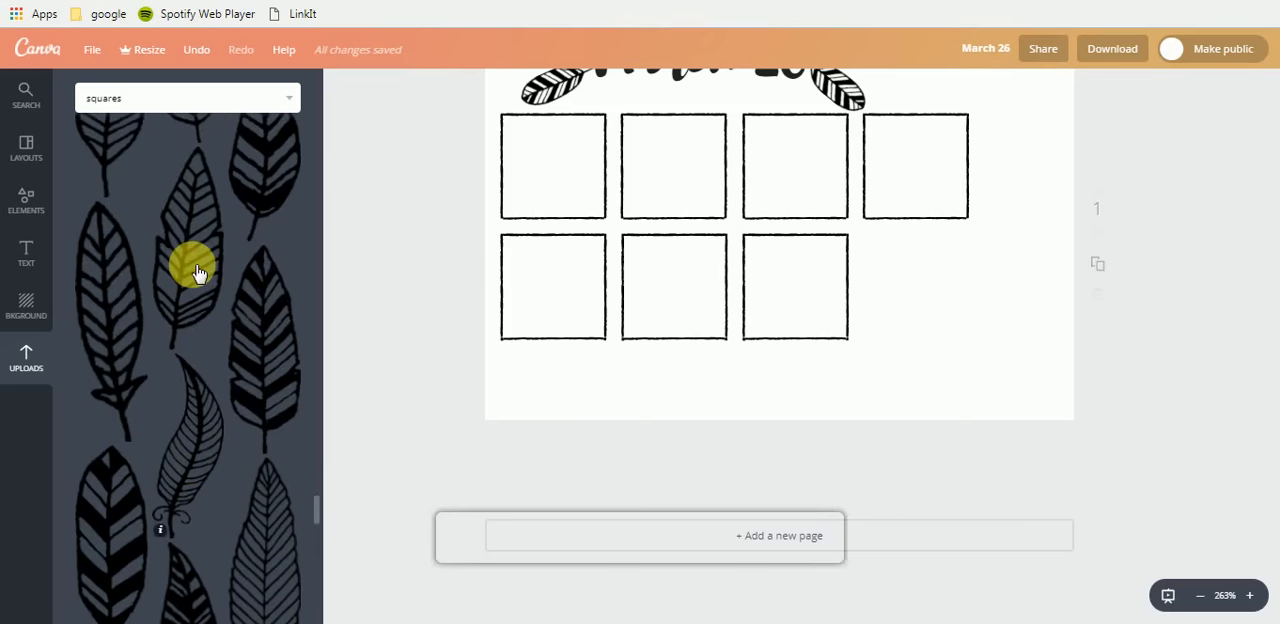
click(205, 400)
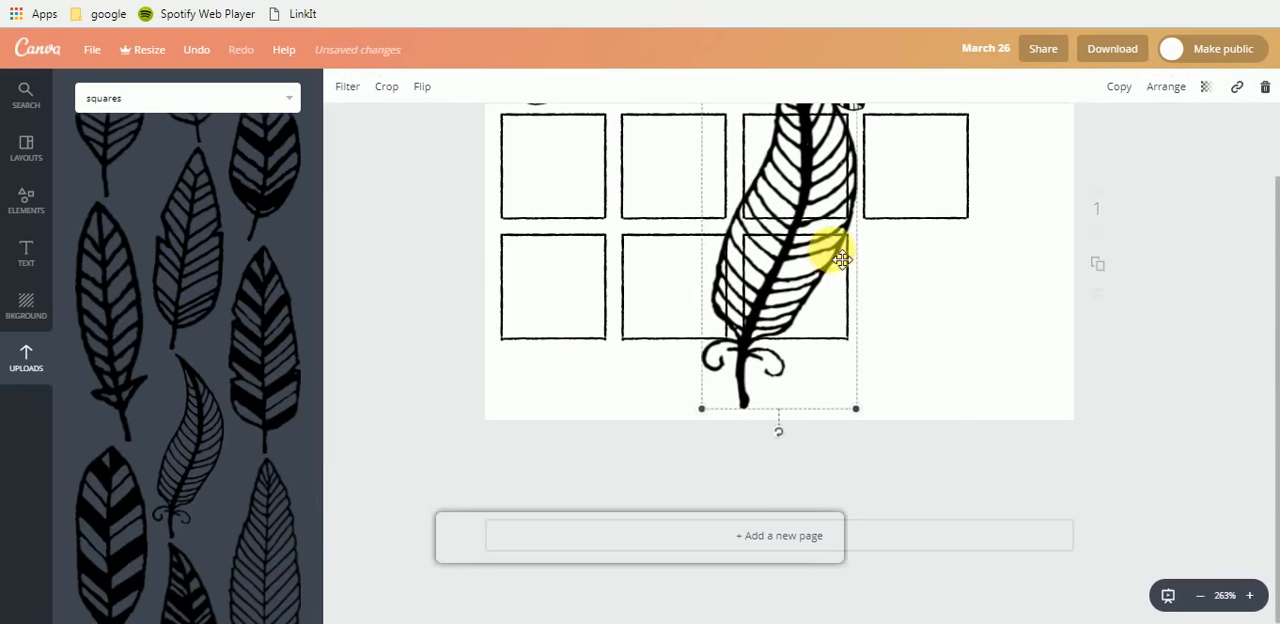
- Shrink the curved feather, tilt its tip to the right, and place it in the empty lower-right area of the page
scroll(843, 260, up, 2)
drag(860, 143, 818, 260)
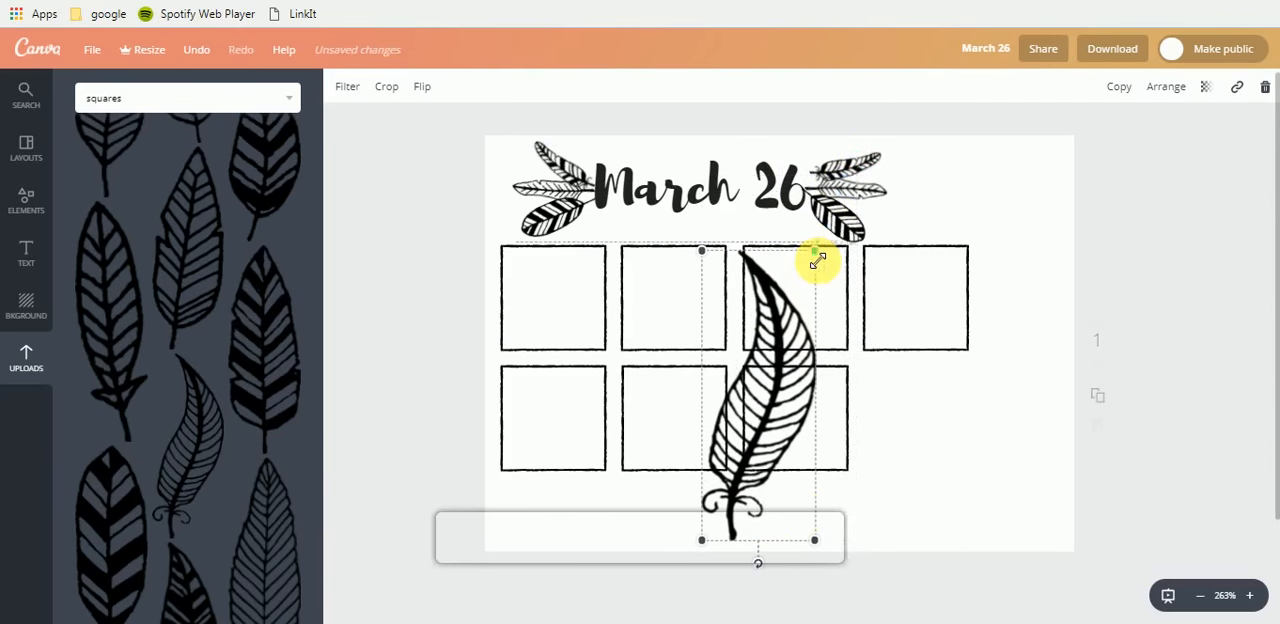
drag(763, 567, 655, 535)
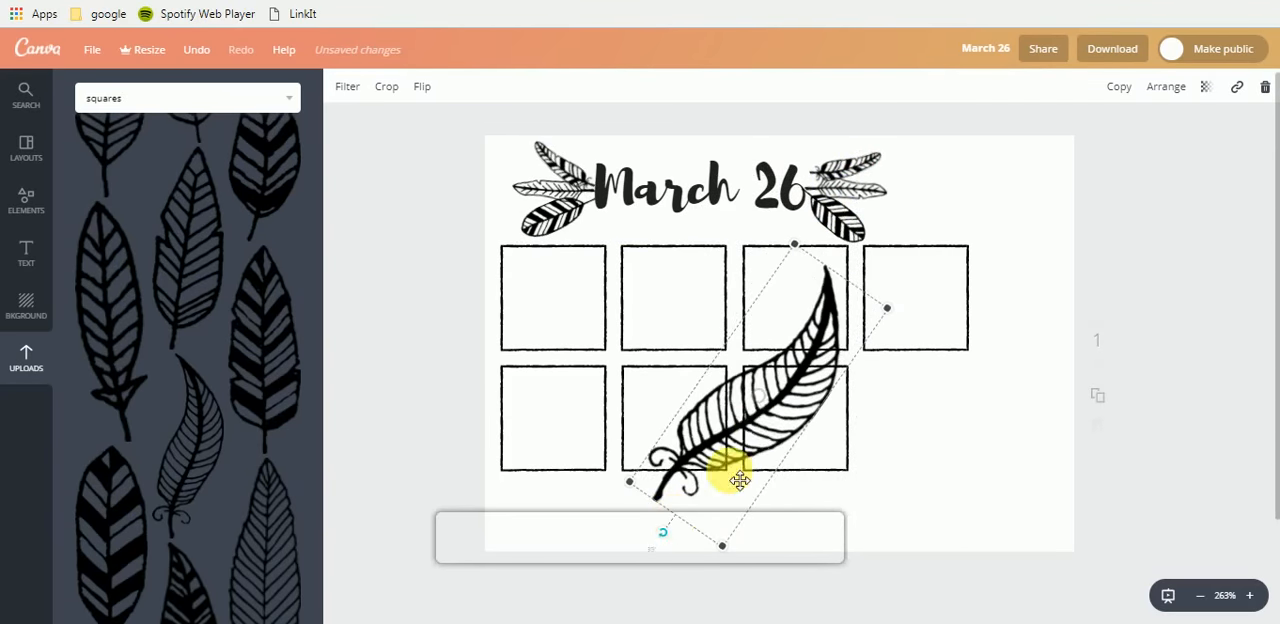
drag(750, 462, 973, 452)
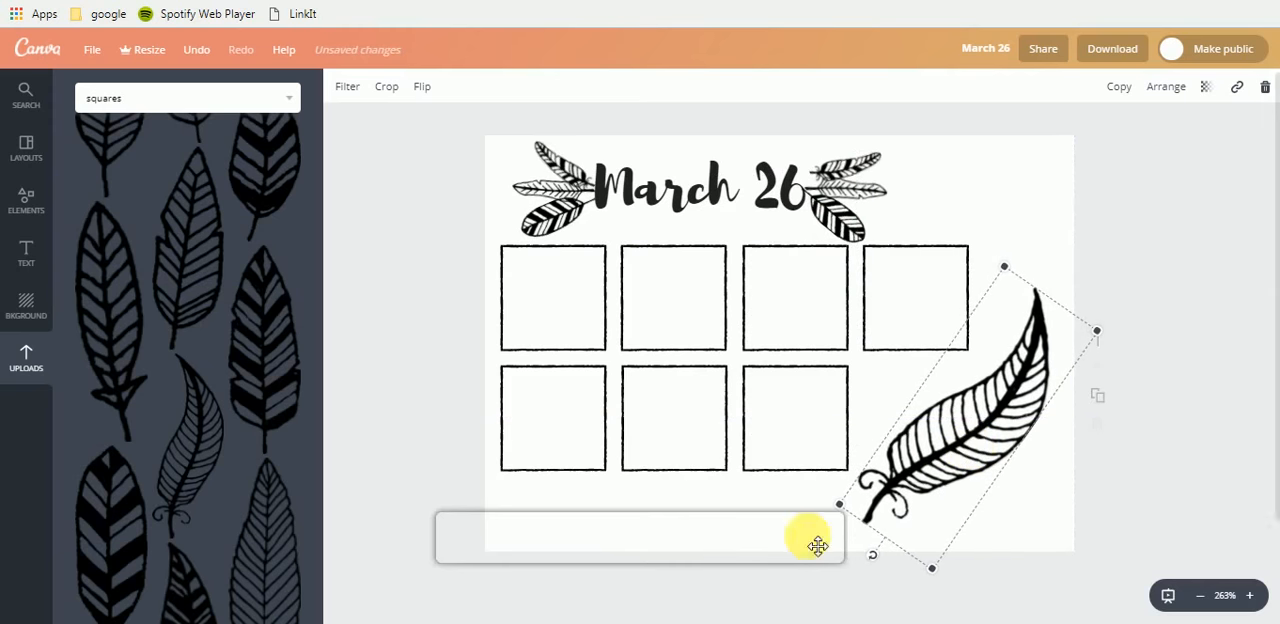
click(1013, 226)
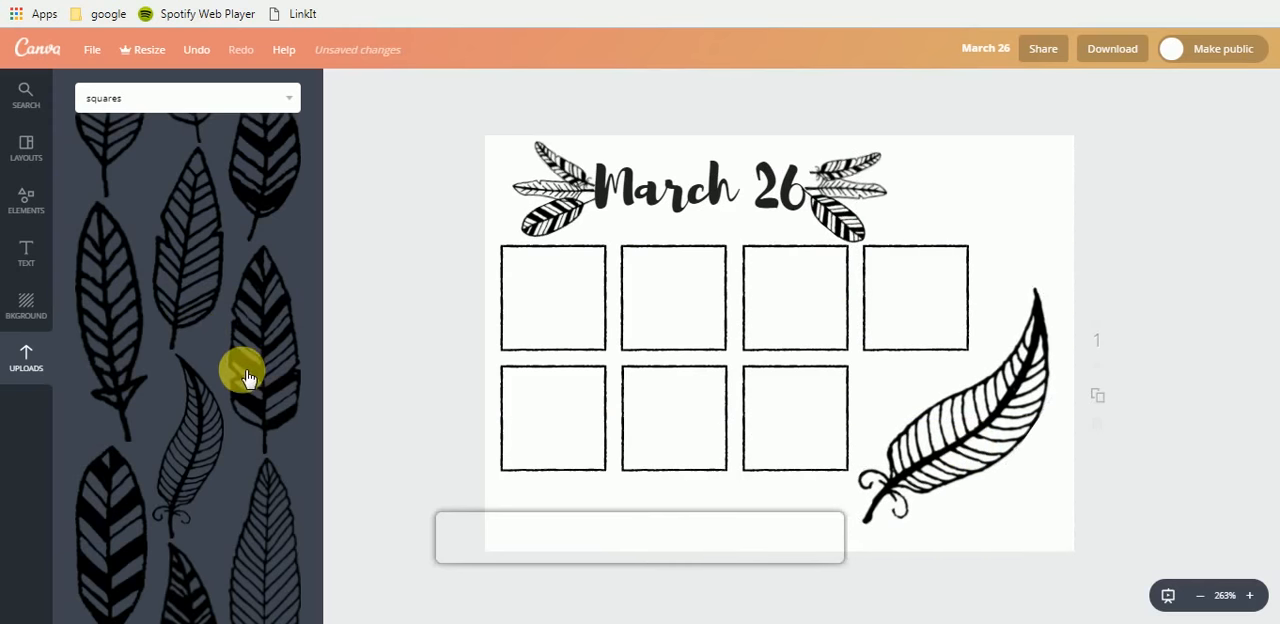
- Add the solid-headed arrow with striped fletching from the uploaded images and rotate it to point horizontally right
scroll(224, 370, down, 5)
scroll(224, 378, up, 10)
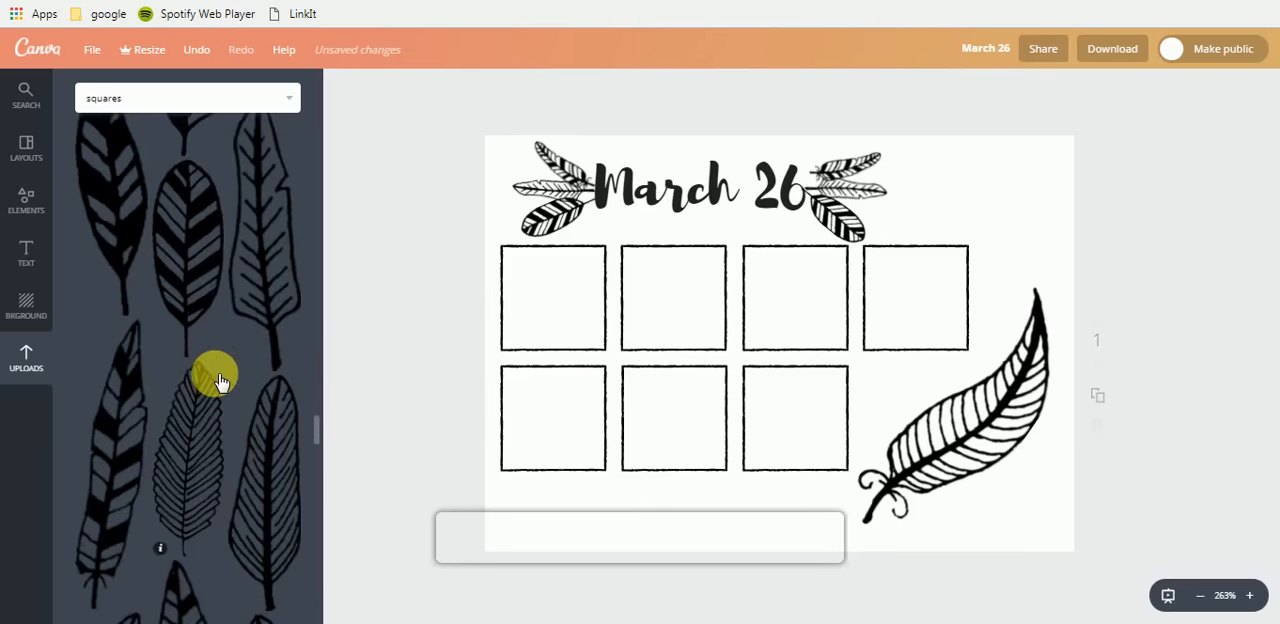
scroll(221, 381, up, 10)
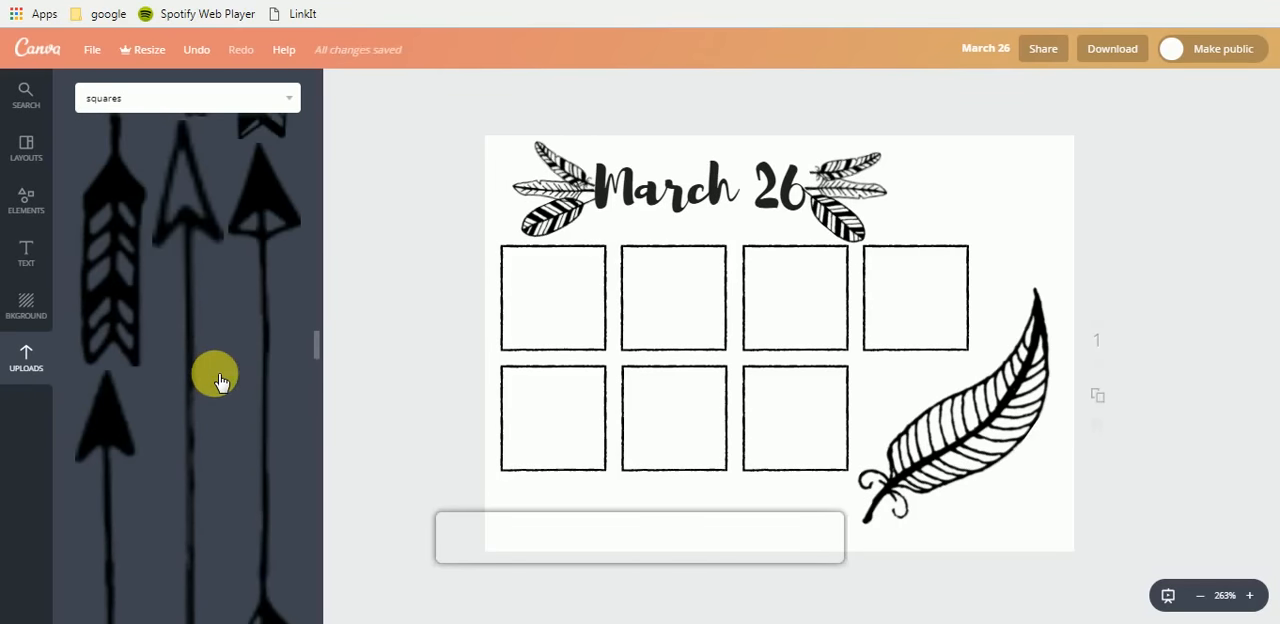
click(109, 357)
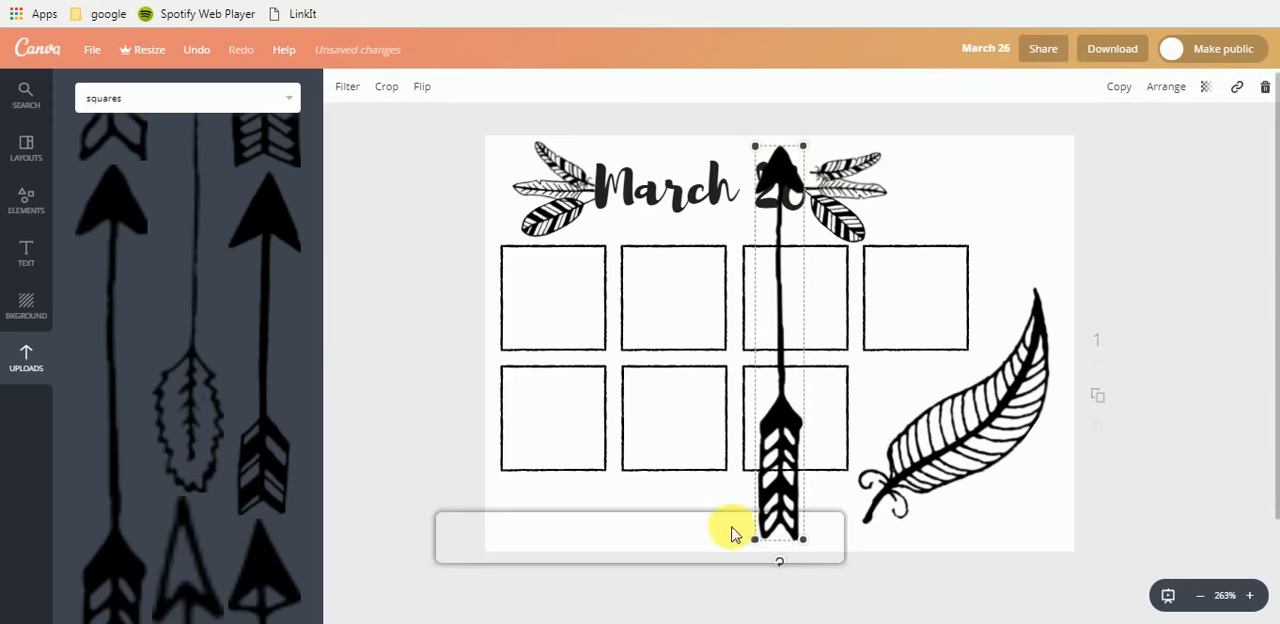
drag(782, 568, 658, 371)
- Place the arrow below the bottom row of squares and shrink it to span the width of the three squares
scroll(667, 375, down, 3)
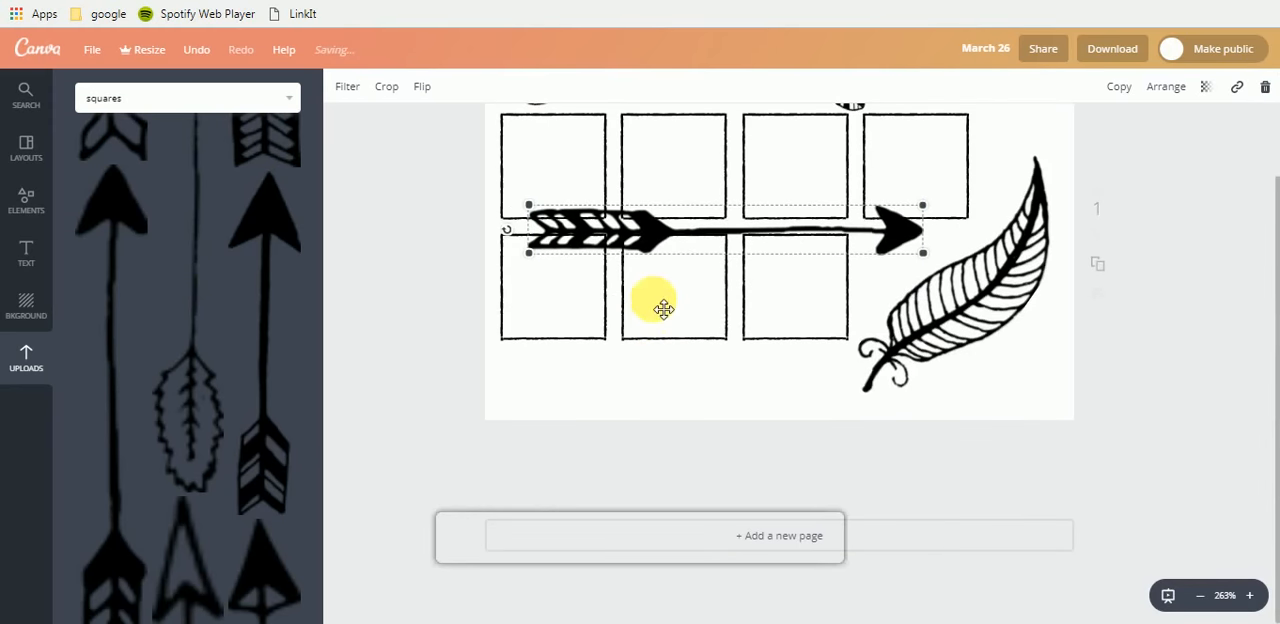
drag(617, 338, 600, 371)
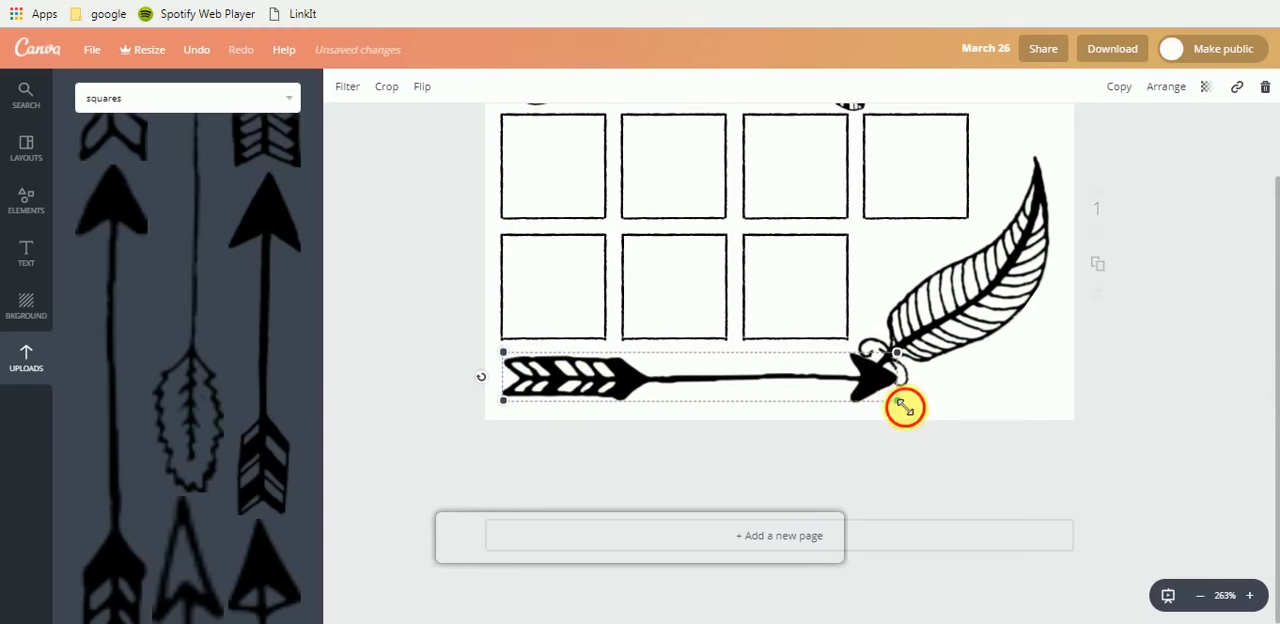
drag(904, 406, 834, 406)
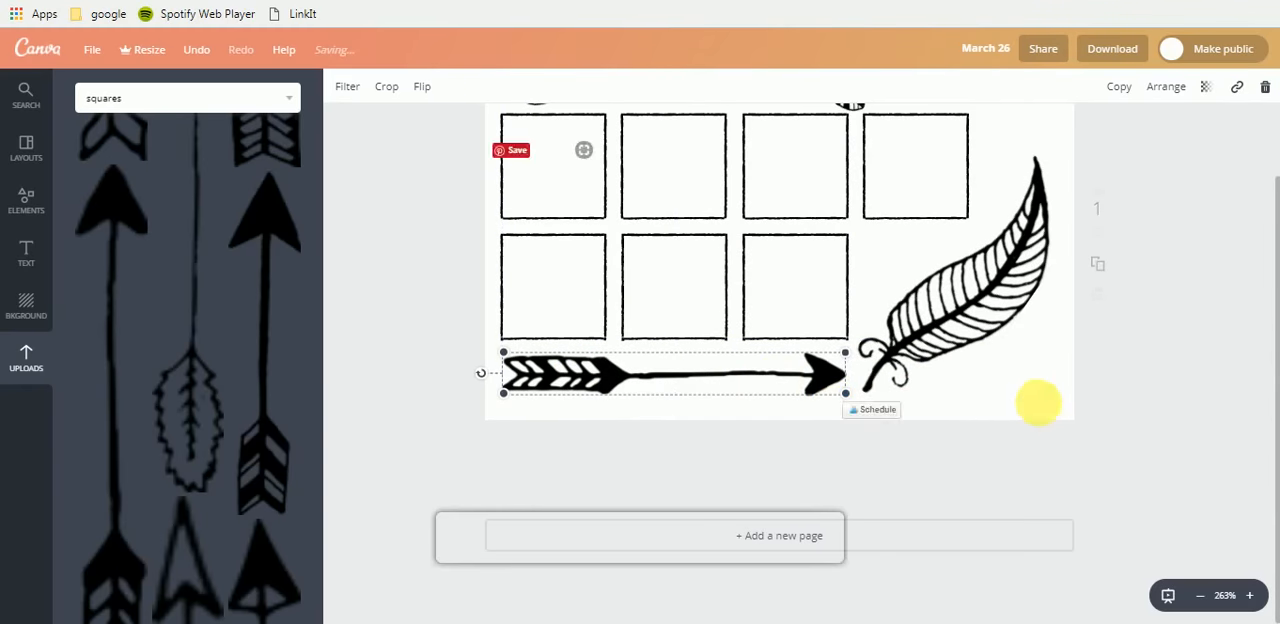
click(1036, 405)
scroll(1010, 405, up, 3)
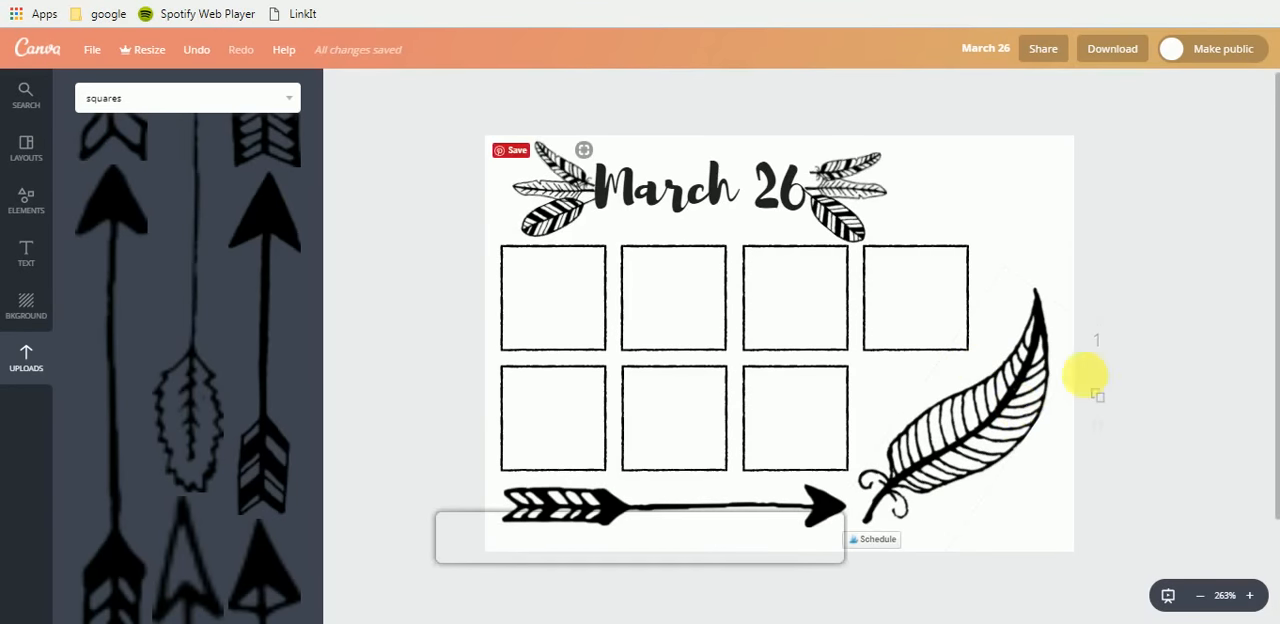
scroll(871, 385, down, 1)
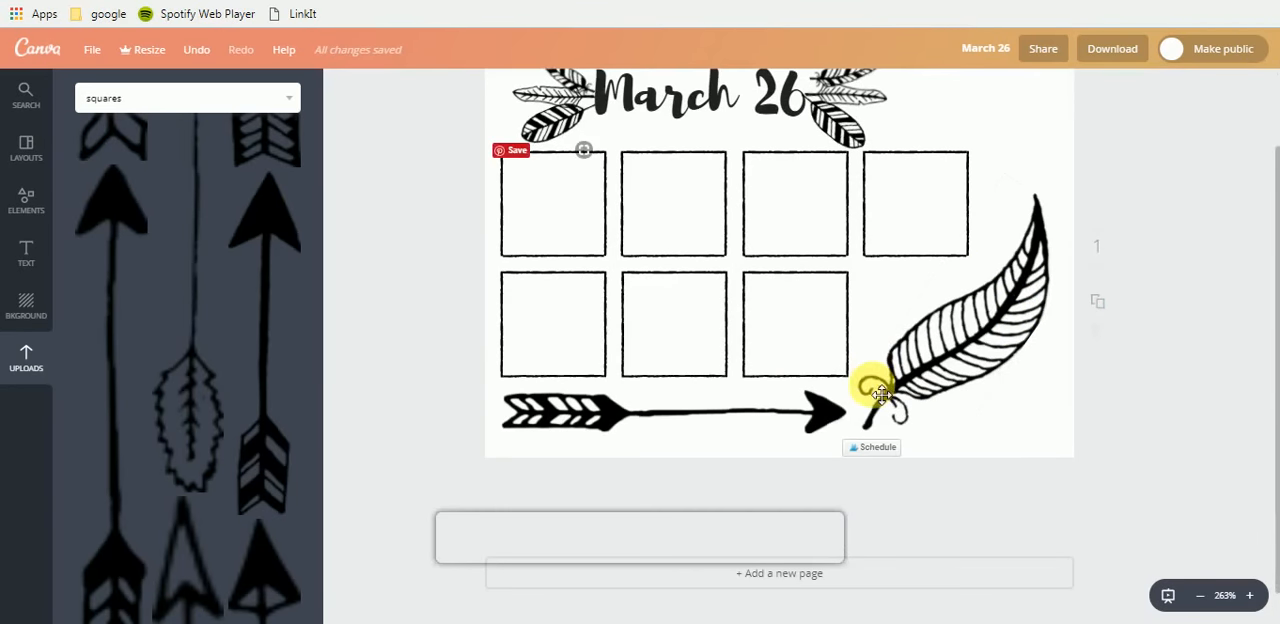
scroll(700, 360, up, 1)
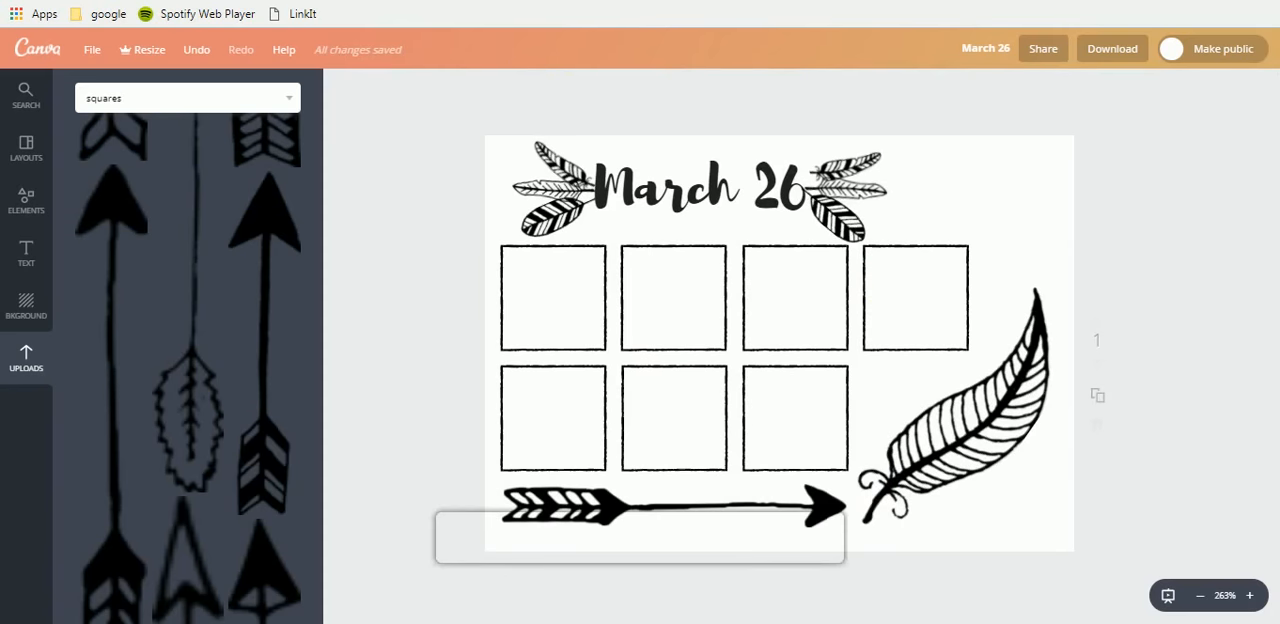
- Switch to Creative Market and view the Inky Goods Vector Graphics feathers and the list of free-download products
key(ctrl+Tab)
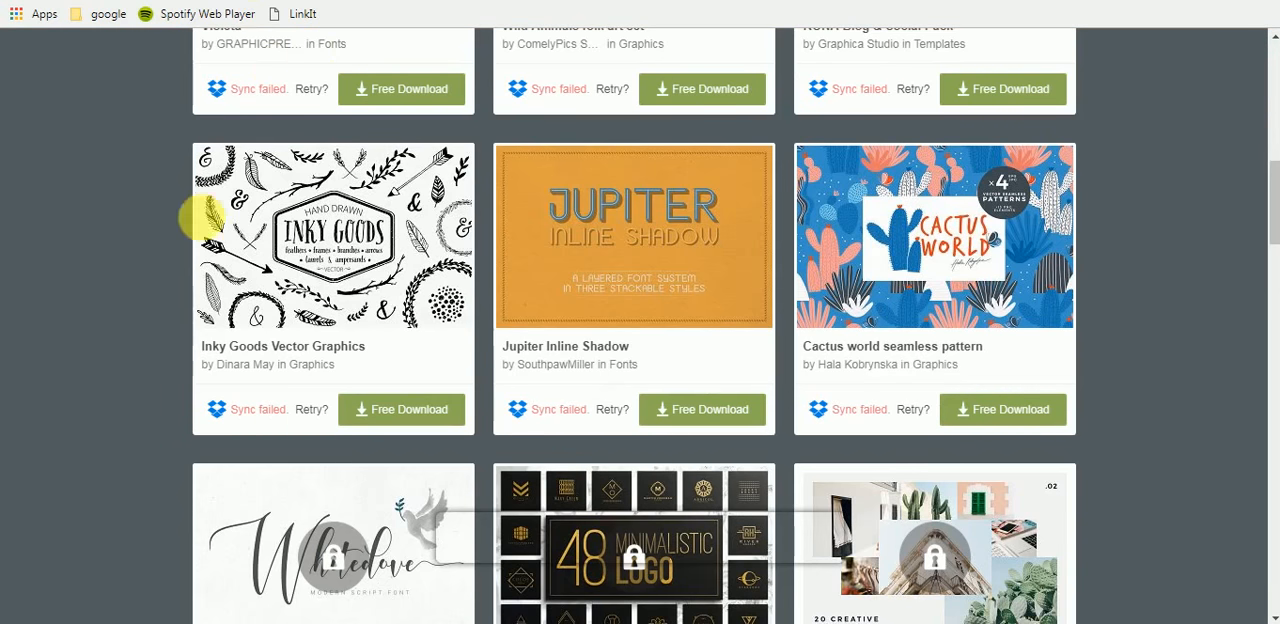
key(ctrl+Tab)
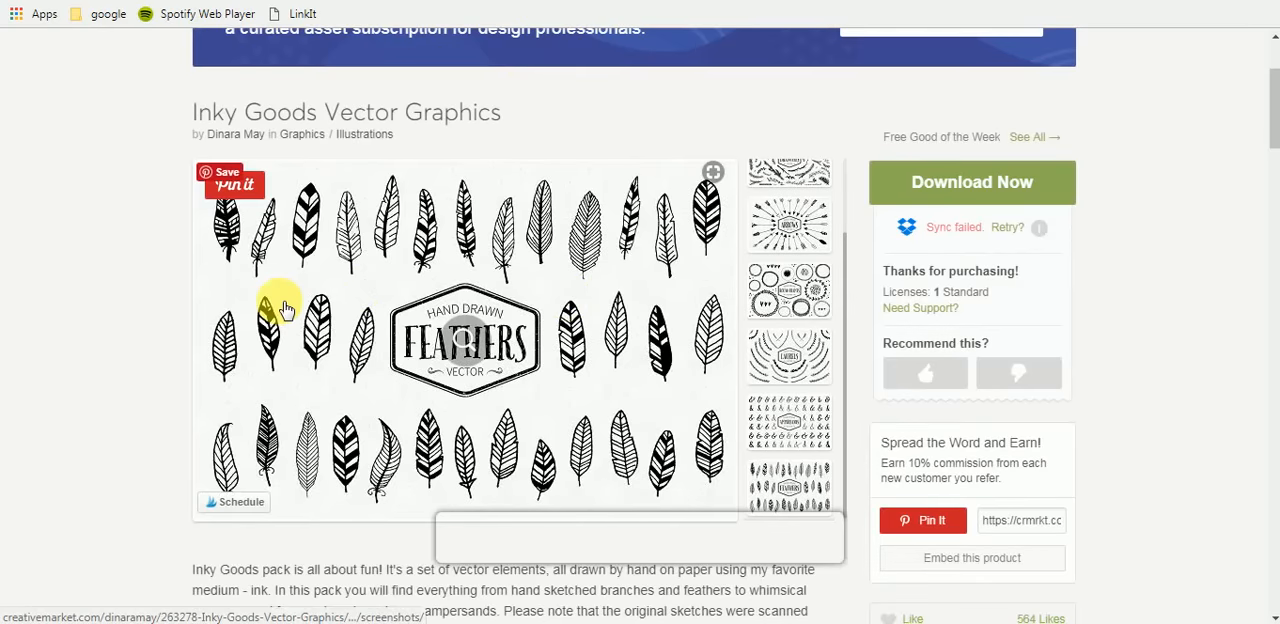
scroll(285, 308, down, 1)
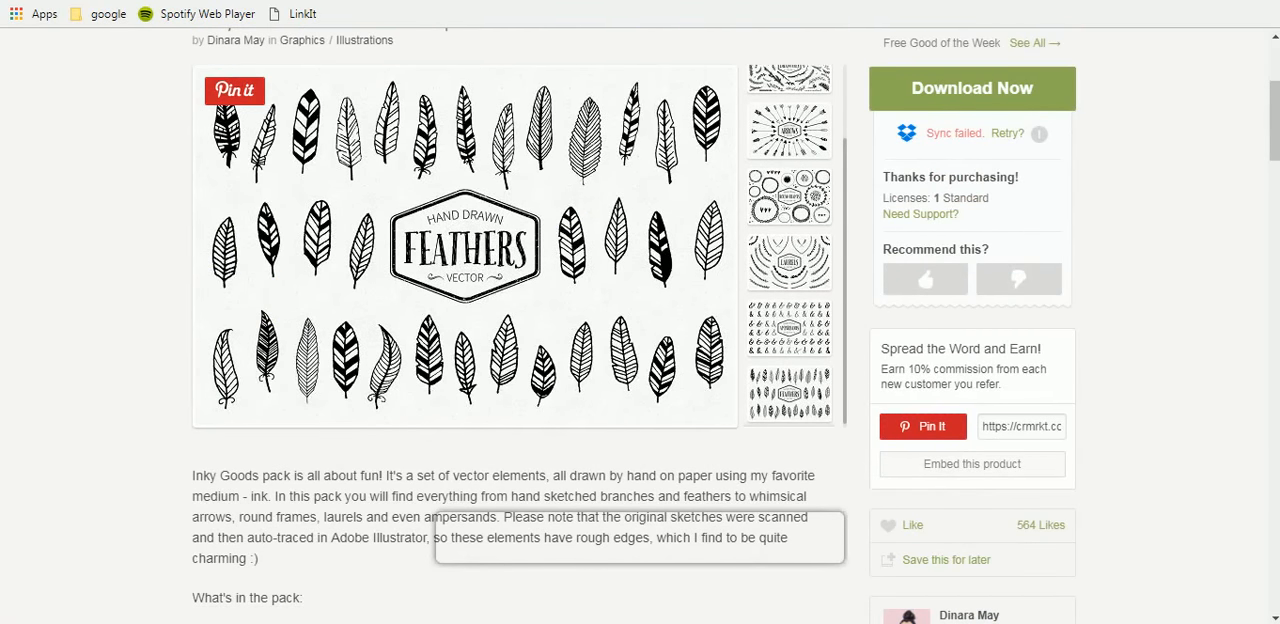
key(ctrl+shift+Tab)
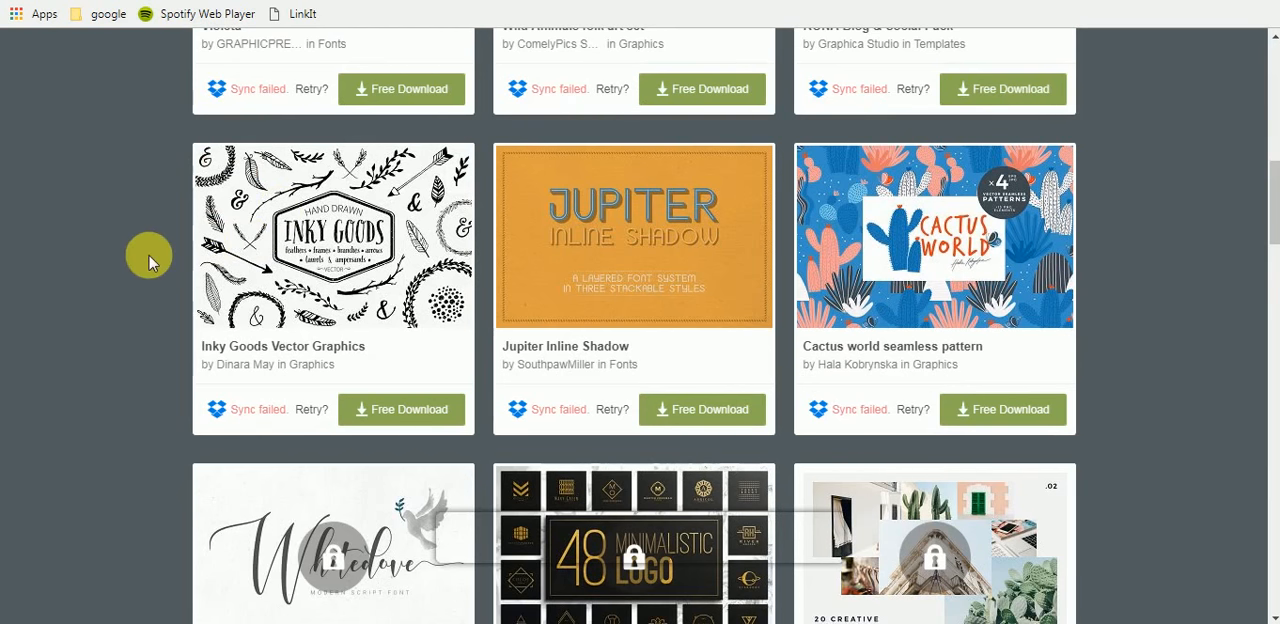
scroll(365, 277, up, 3)
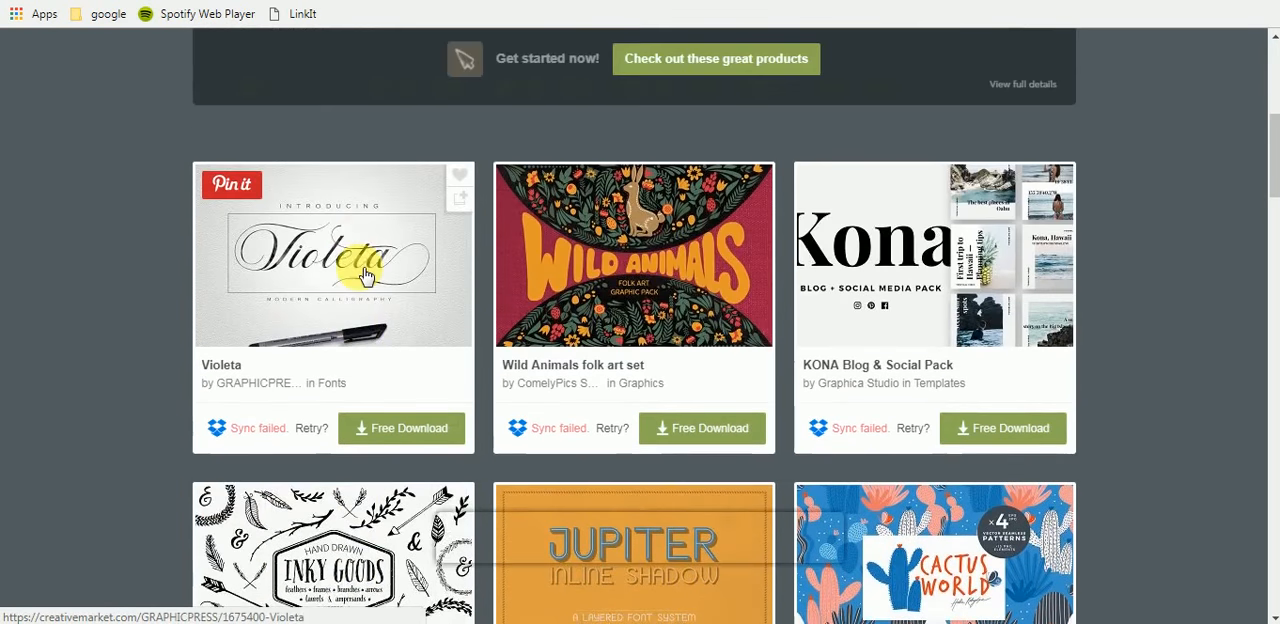
scroll(365, 277, down, 3)
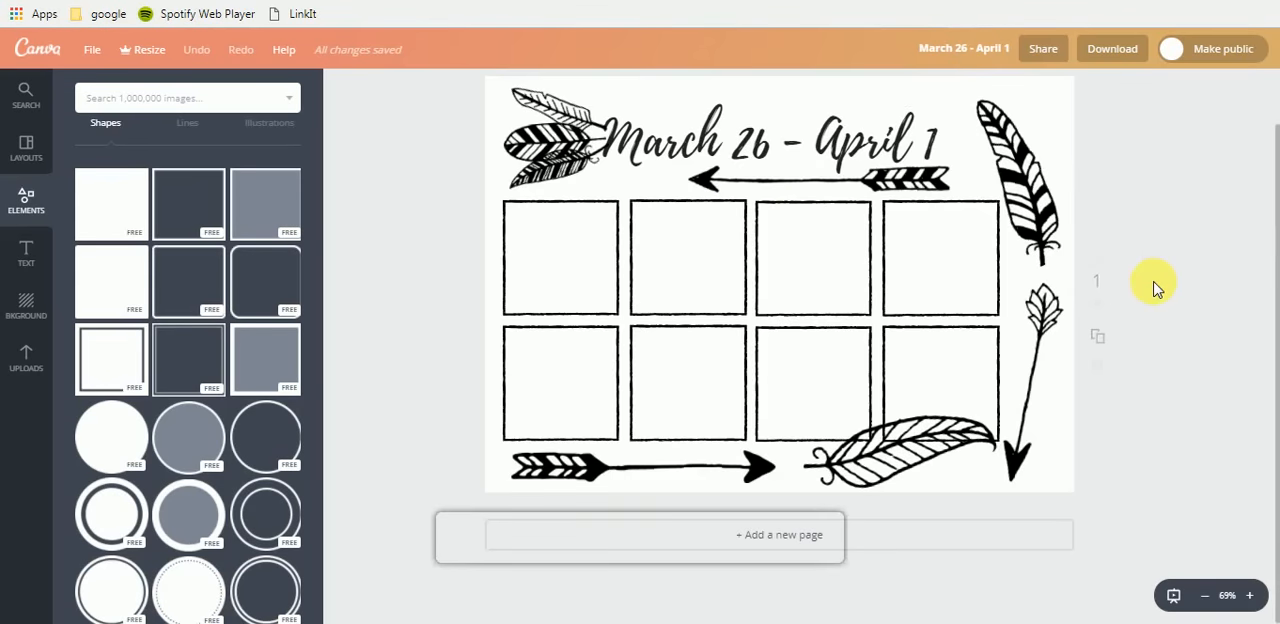
- Switch to the Bullet Journal weekly tracker template in Canva and examine its dated weekly pages
scroll(1155, 288, up, 2)
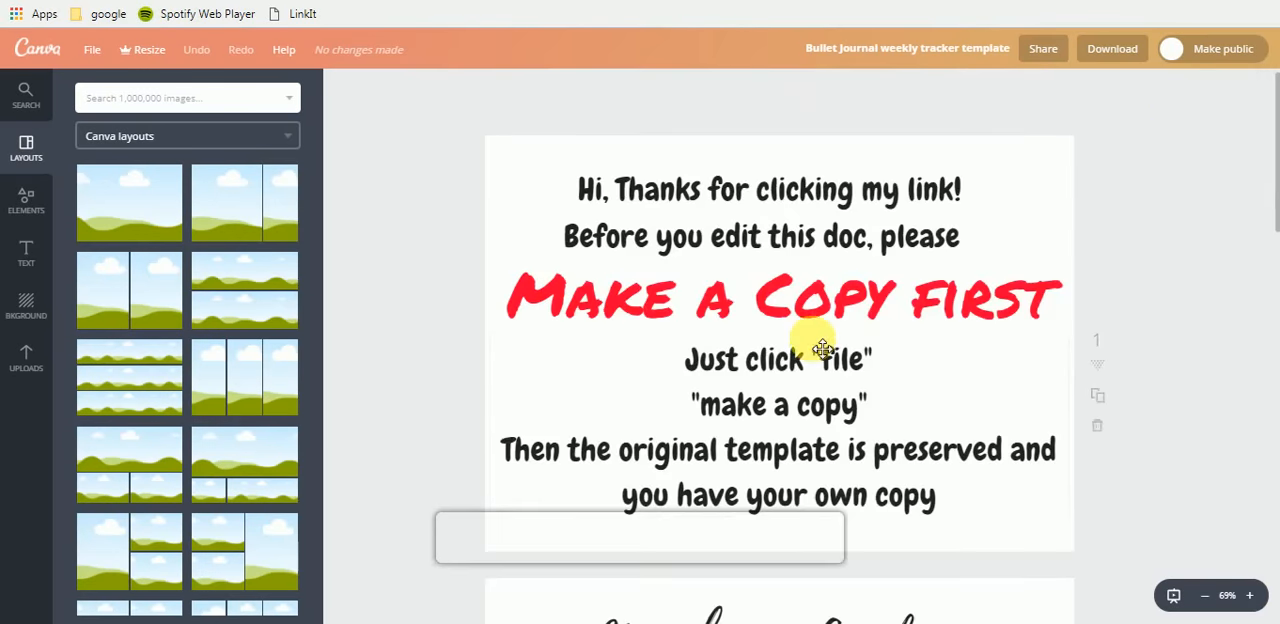
scroll(820, 340, down, 5)
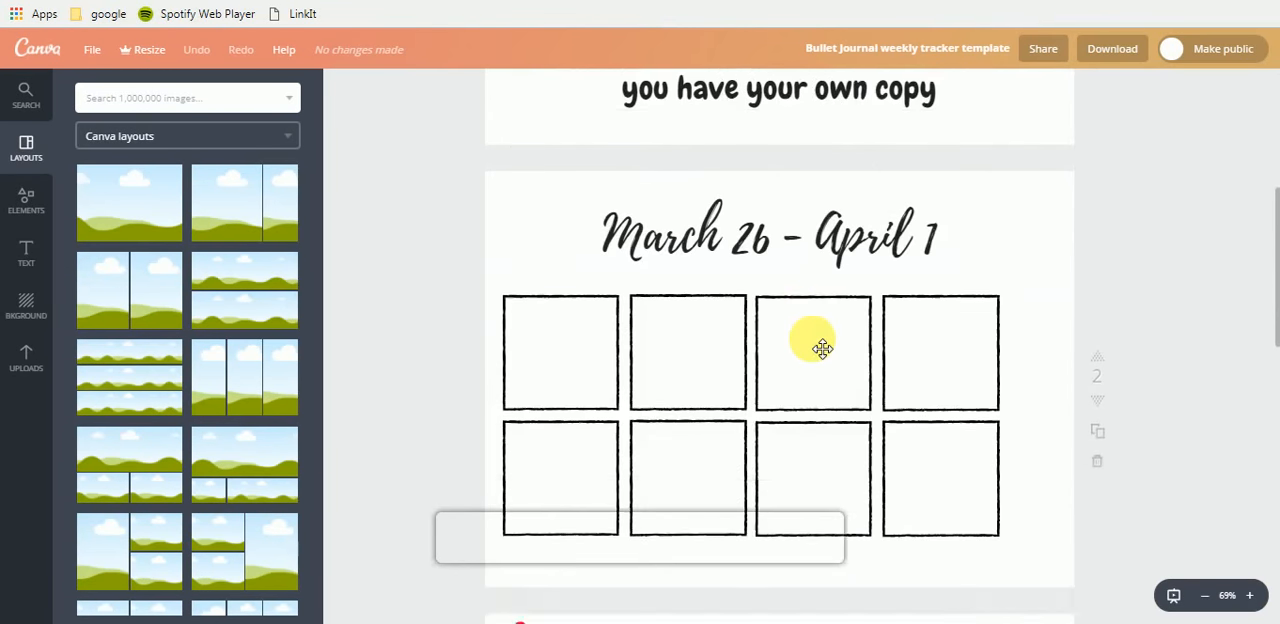
scroll(822, 348, down, 2)
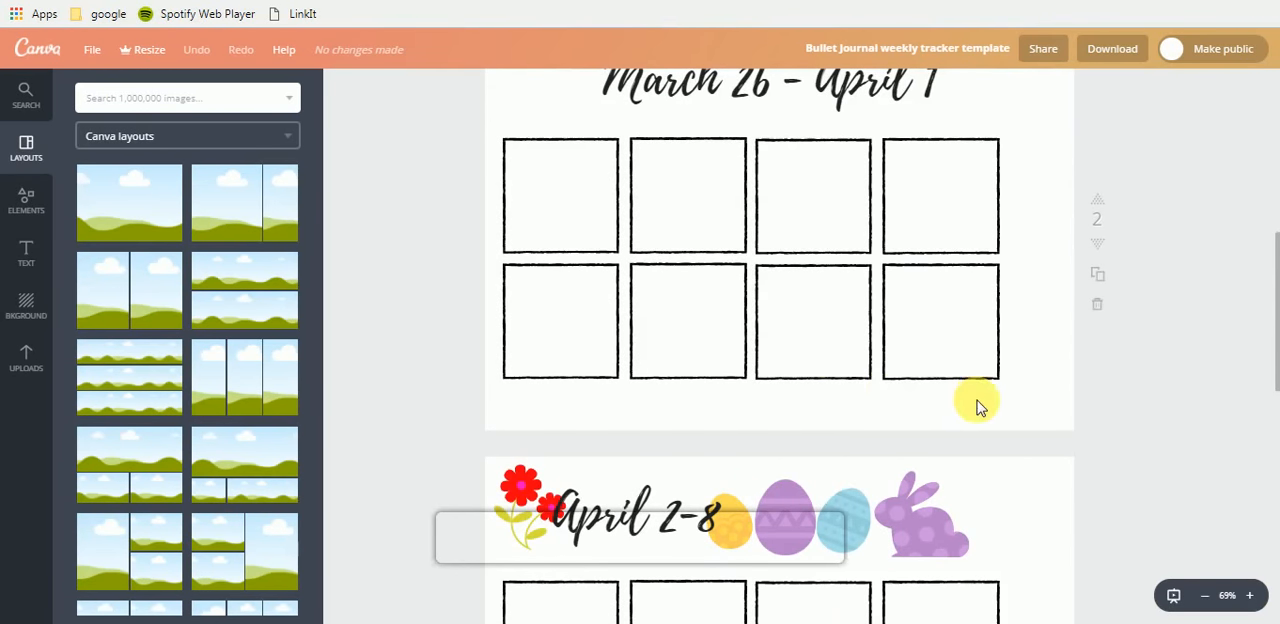
scroll(980, 405, up, 1)
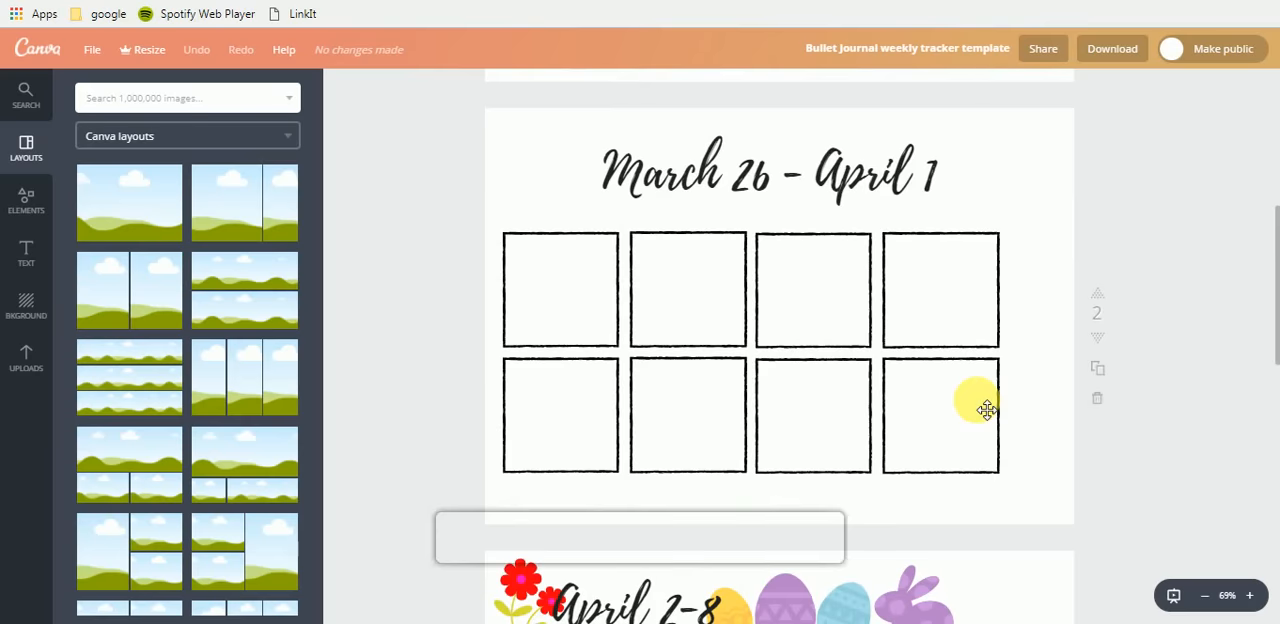
scroll(987, 410, down, 5)
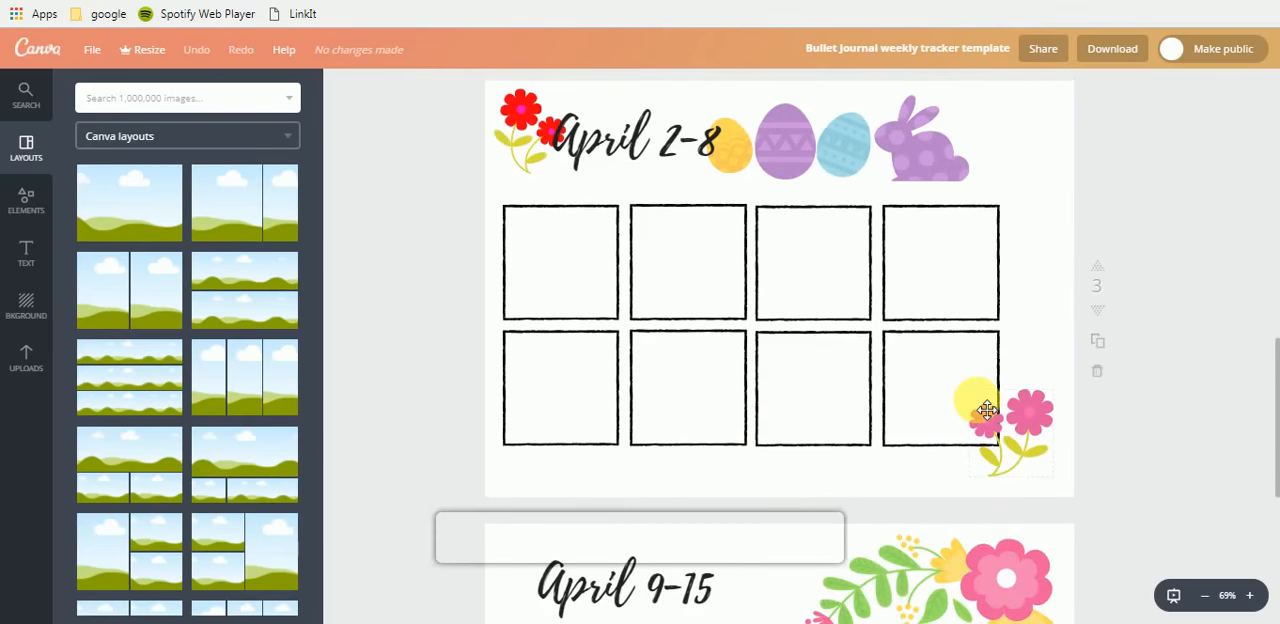
scroll(987, 410, down, 5)
scroll(980, 410, up, 11)
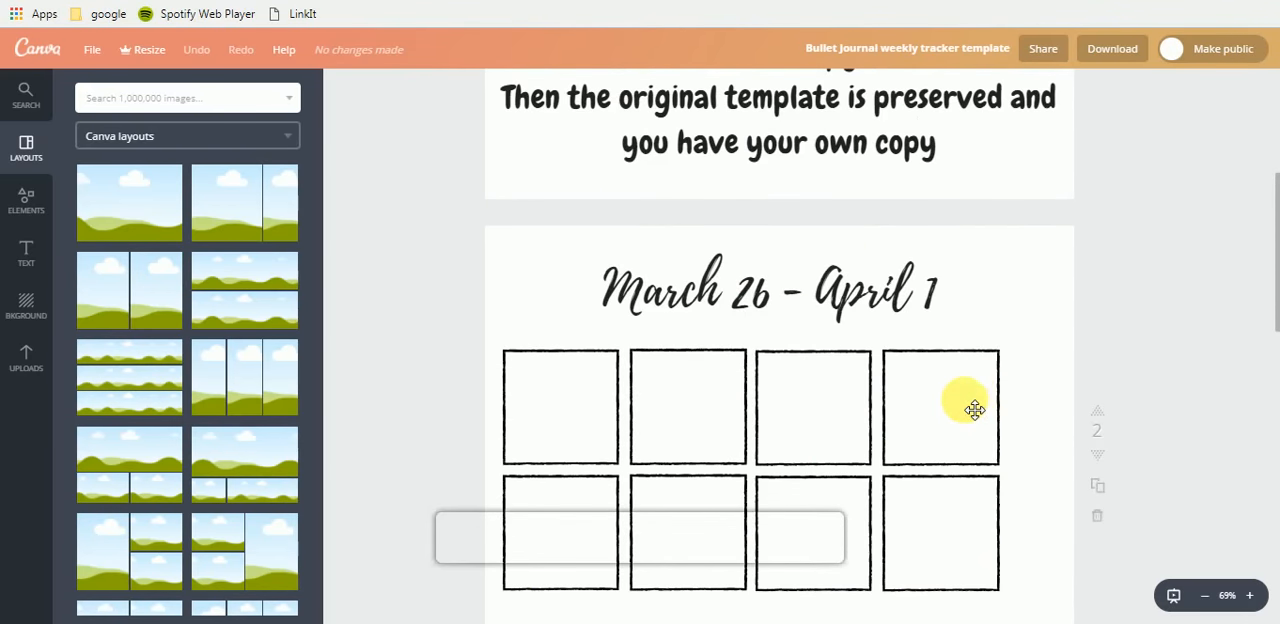
scroll(800, 435, down, 2)
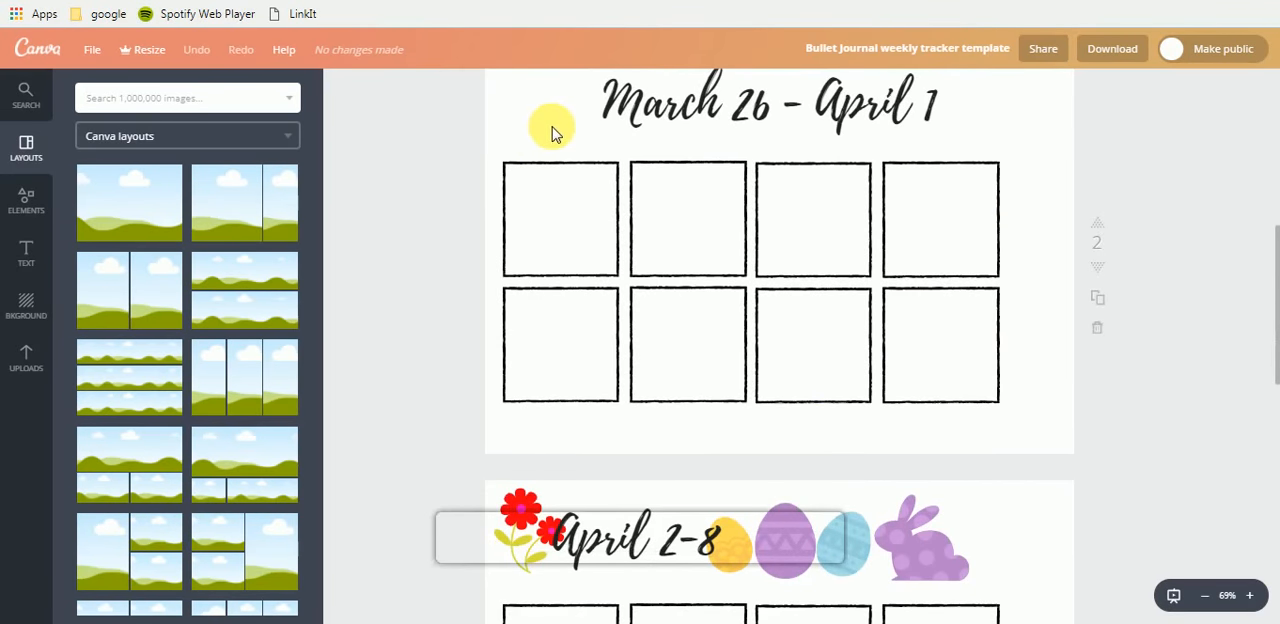
scroll(393, 265, up, 1)
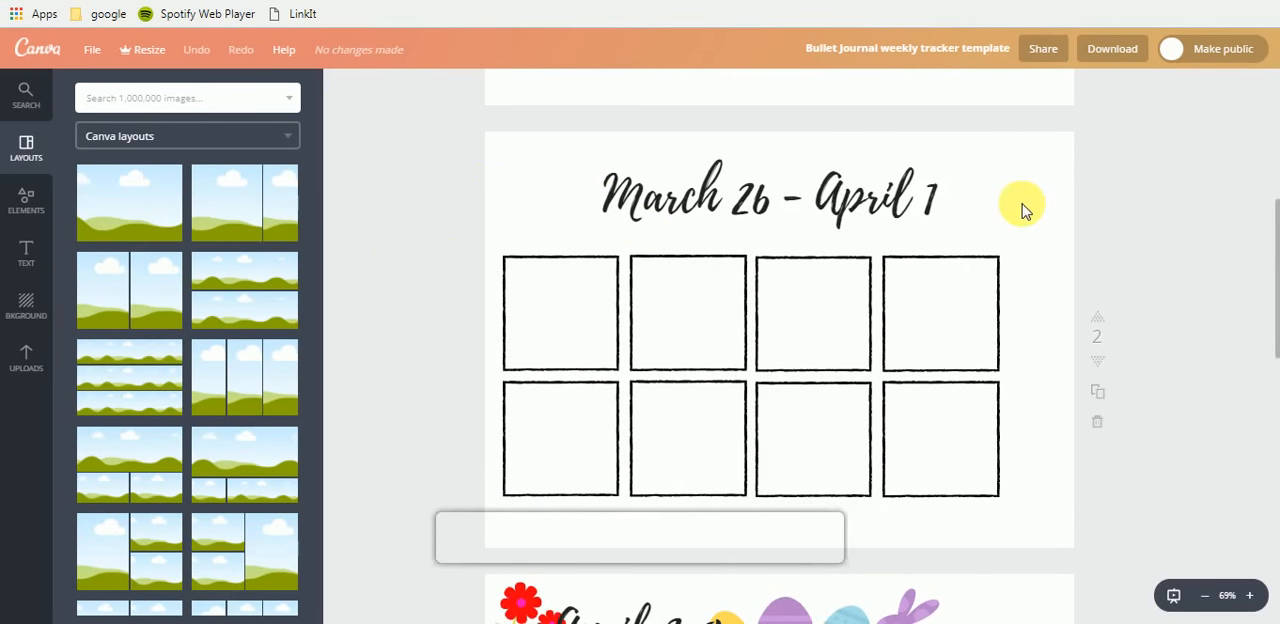
- Review the template's opening instruction page and open the file options that offer Make a copy
scroll(843, 218, up, 3)
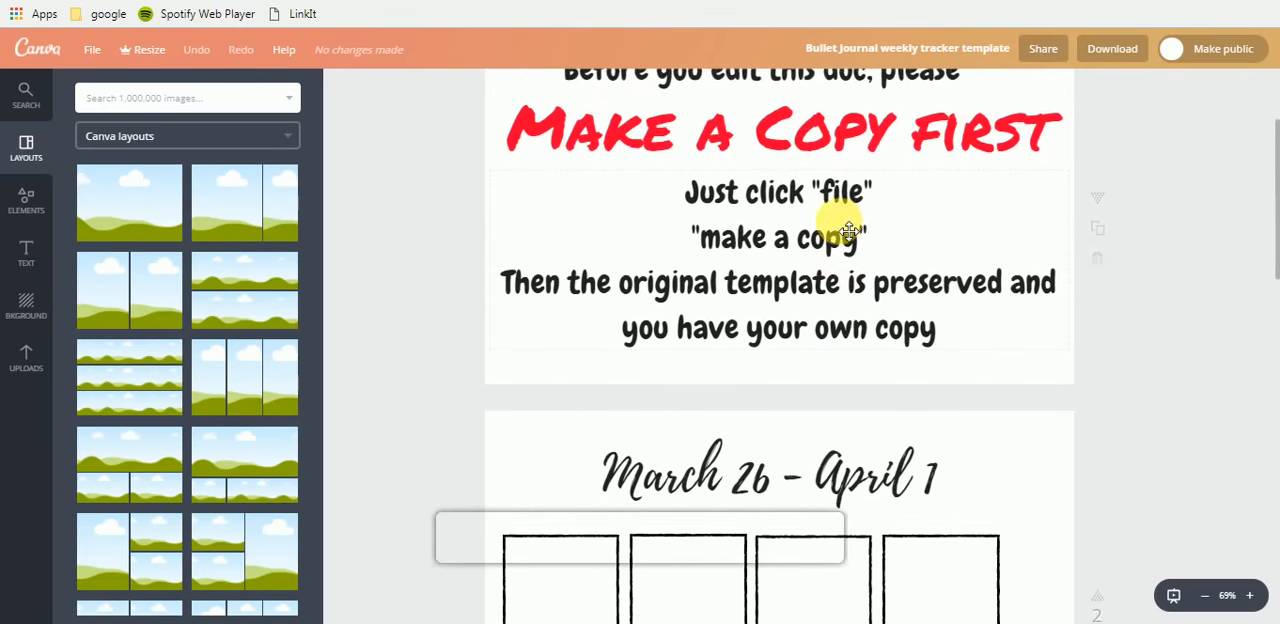
scroll(710, 270, up, 1)
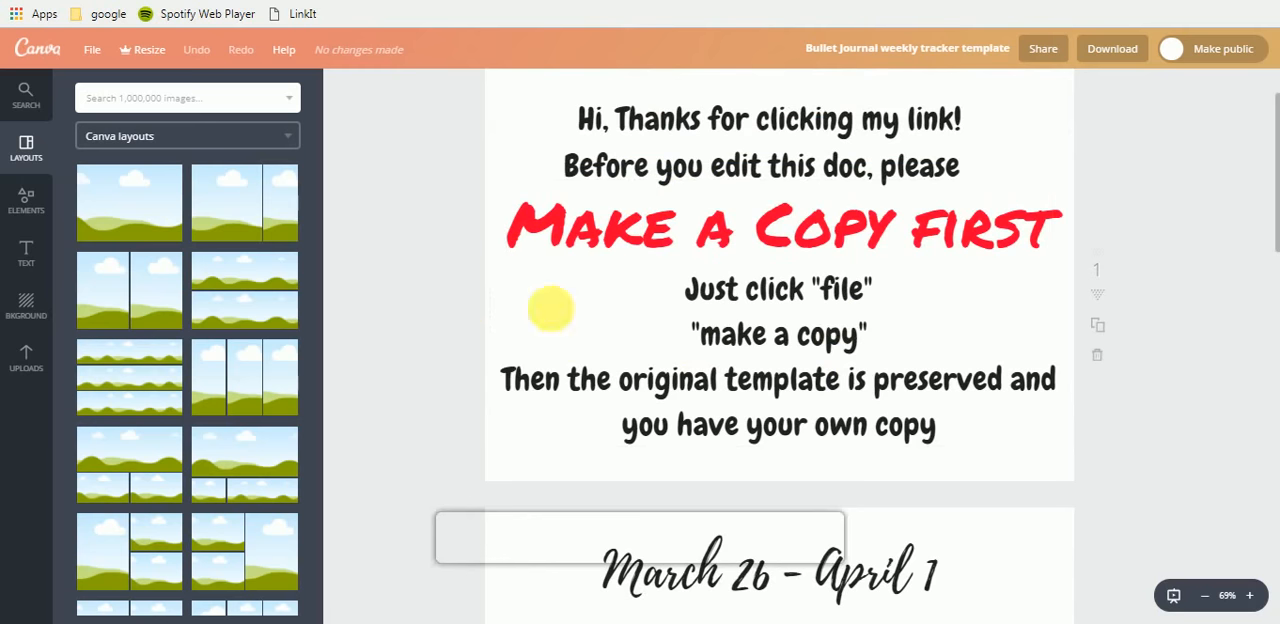
click(88, 55)
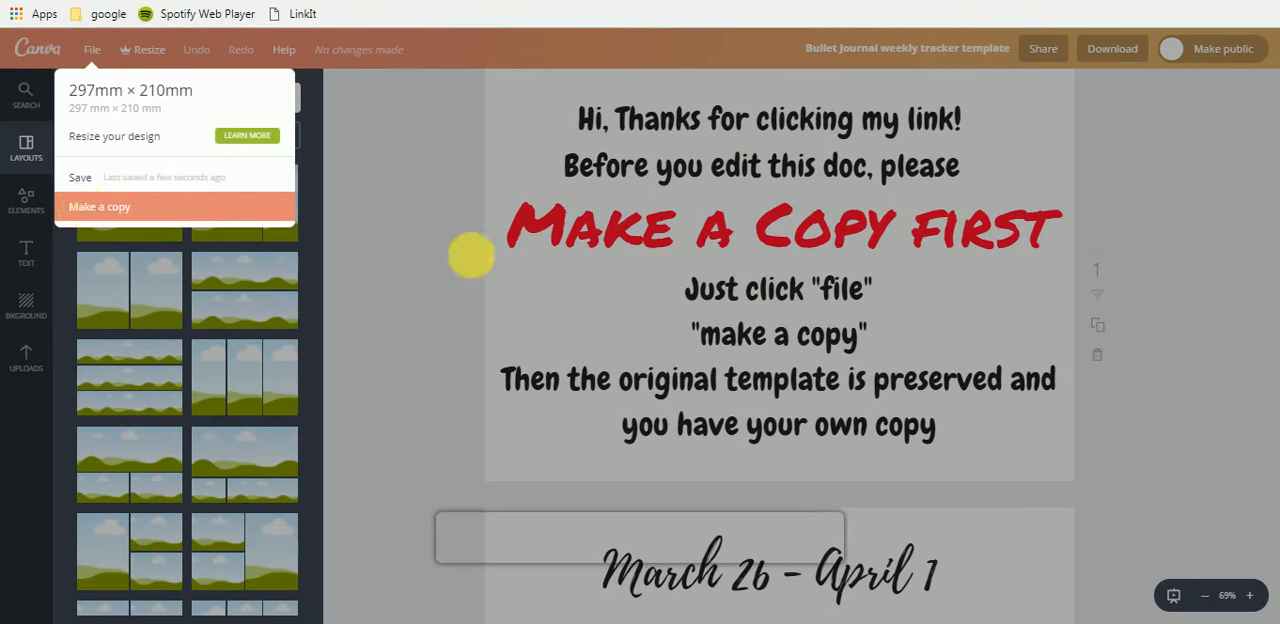
- Close the file options and examine the template's weekly pages for March 26 - April 1, April 2-8 and April 9-15
click(431, 284)
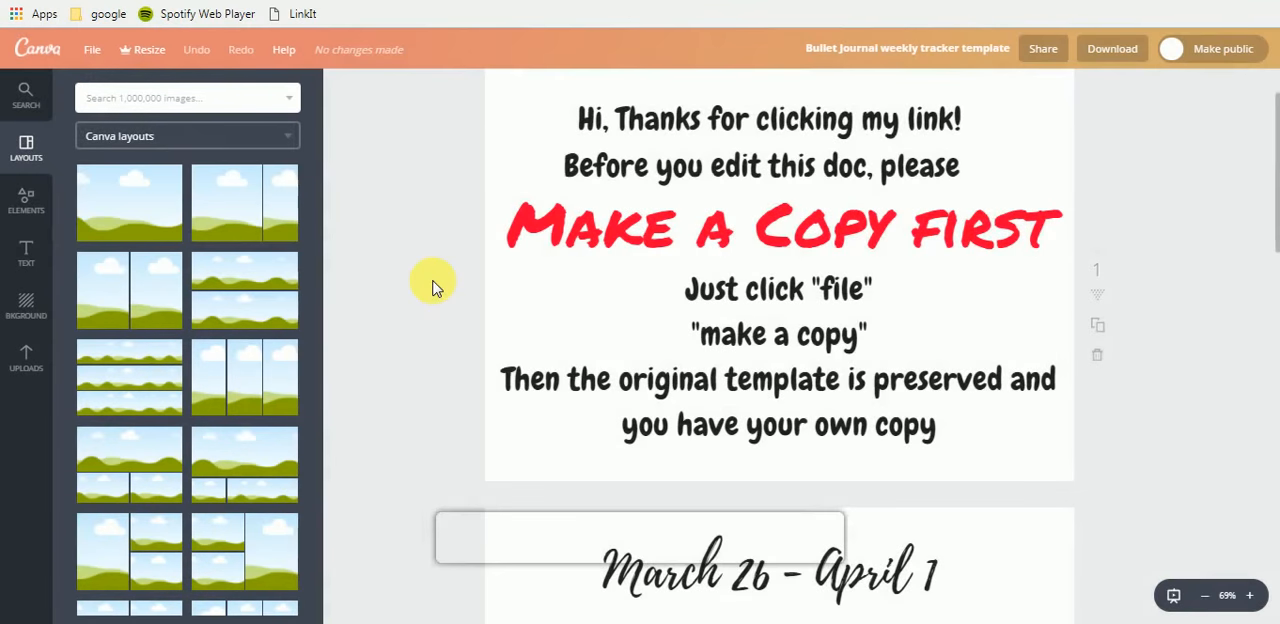
scroll(432, 287, down, 5)
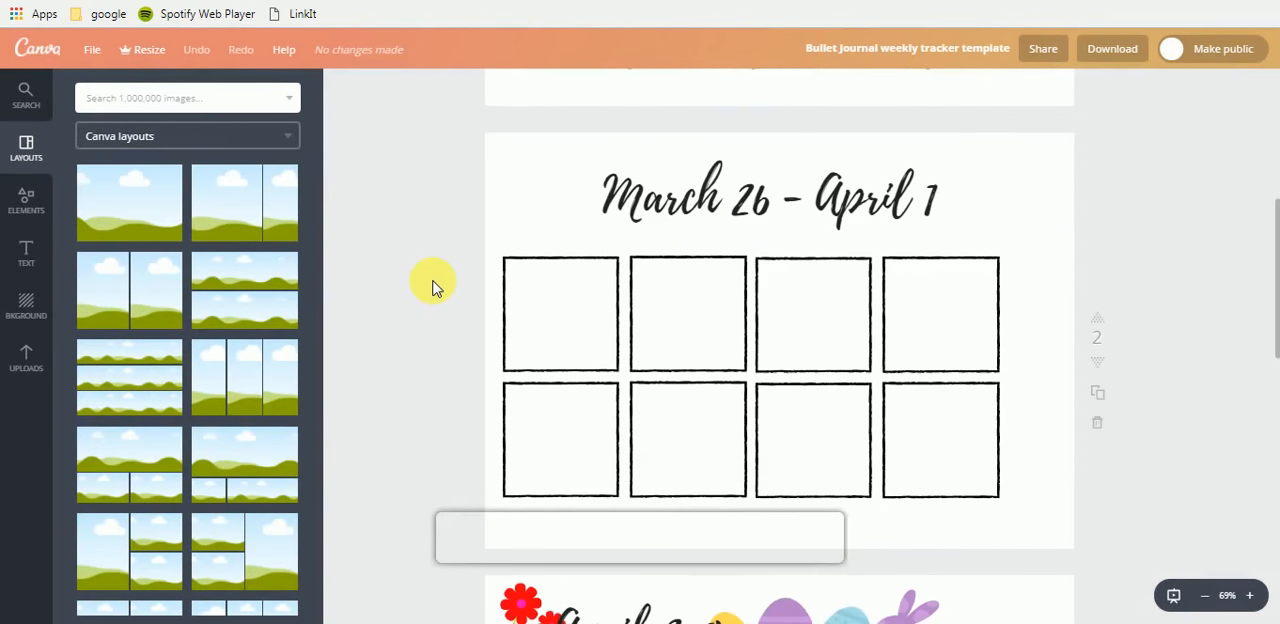
scroll(790, 245, down, 3)
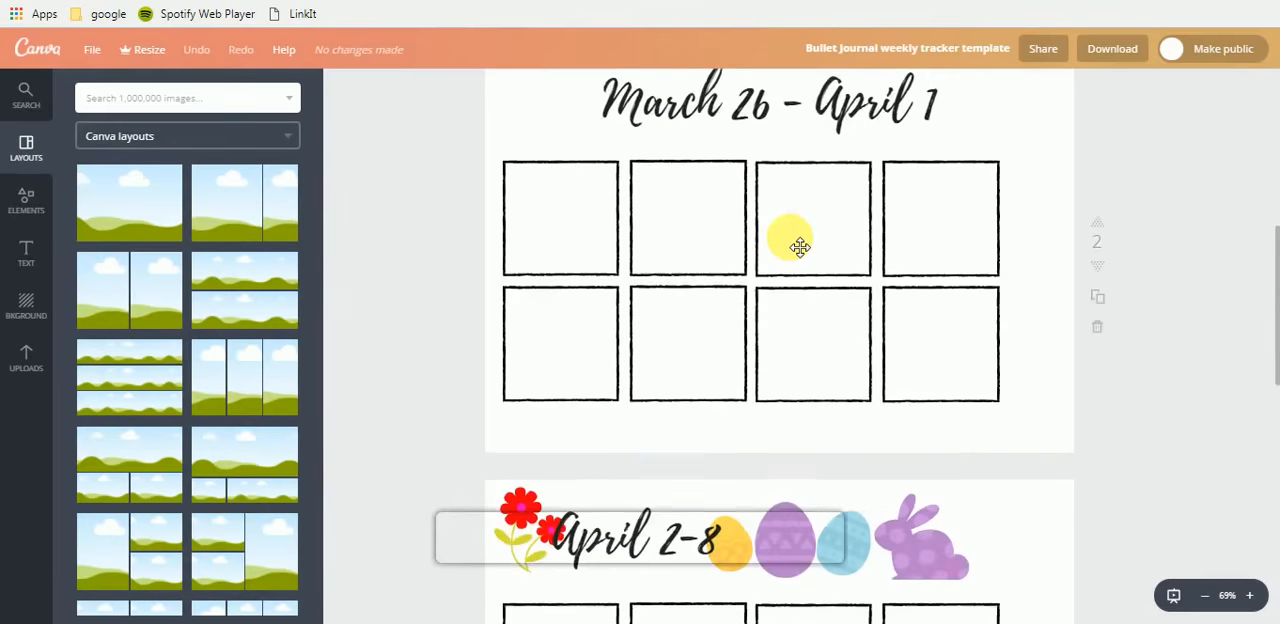
scroll(800, 247, up, 2)
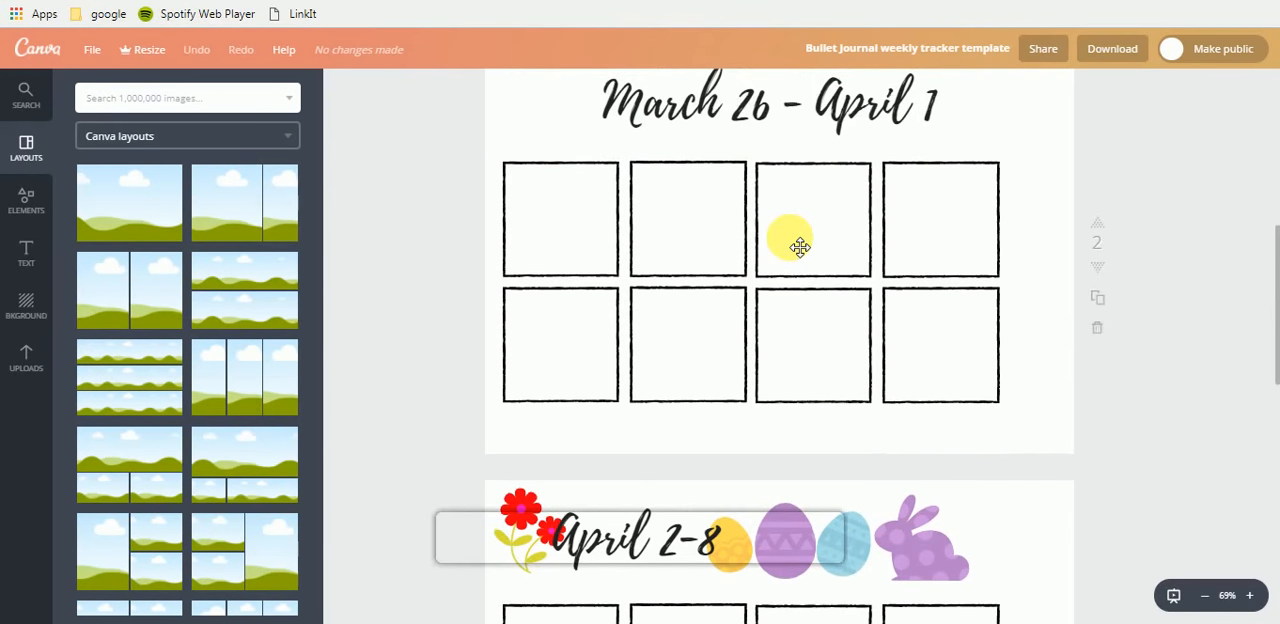
scroll(612, 340, down, 3)
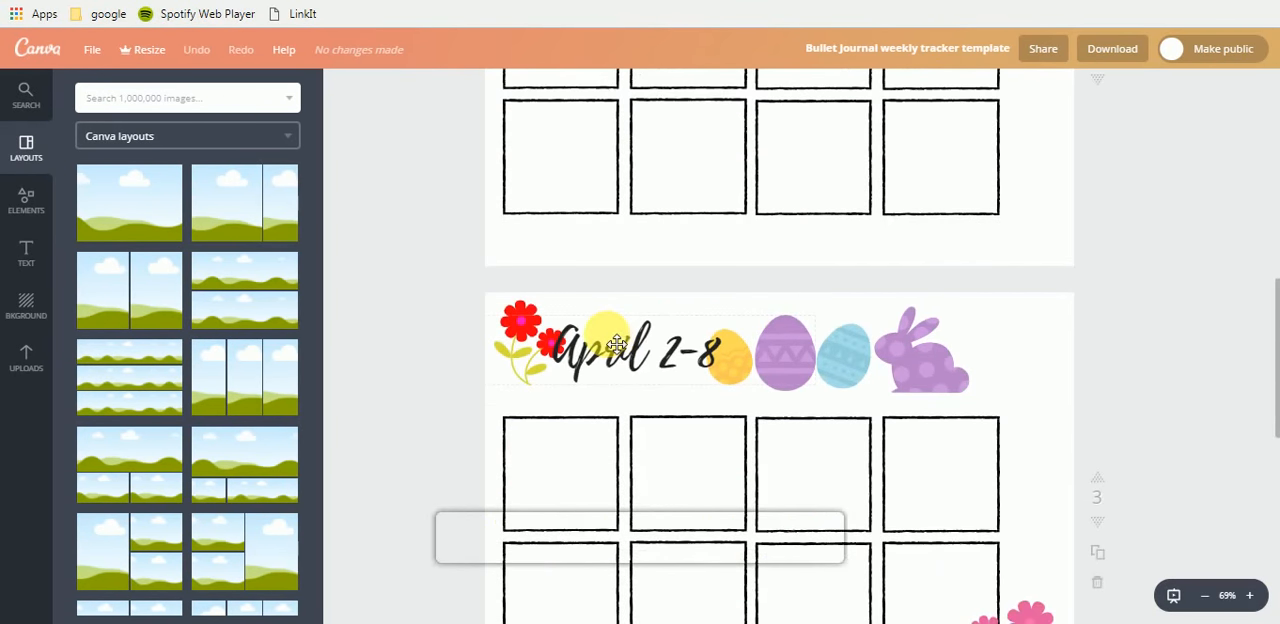
scroll(612, 340, down, 3)
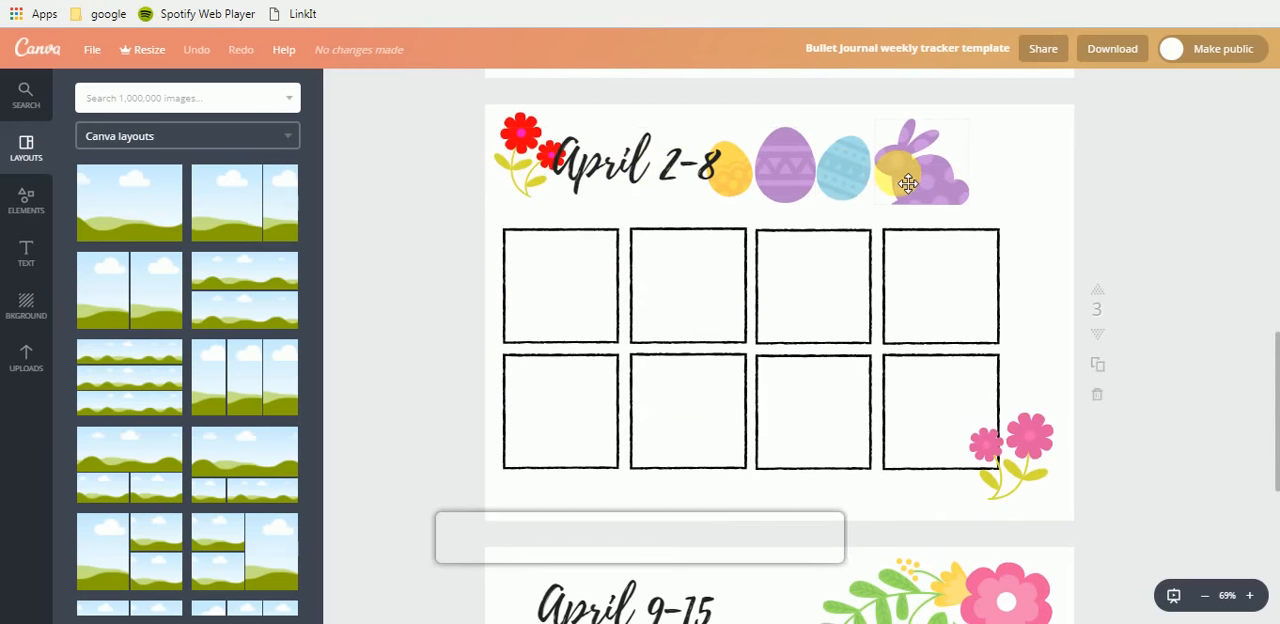
scroll(905, 180, down, 6)
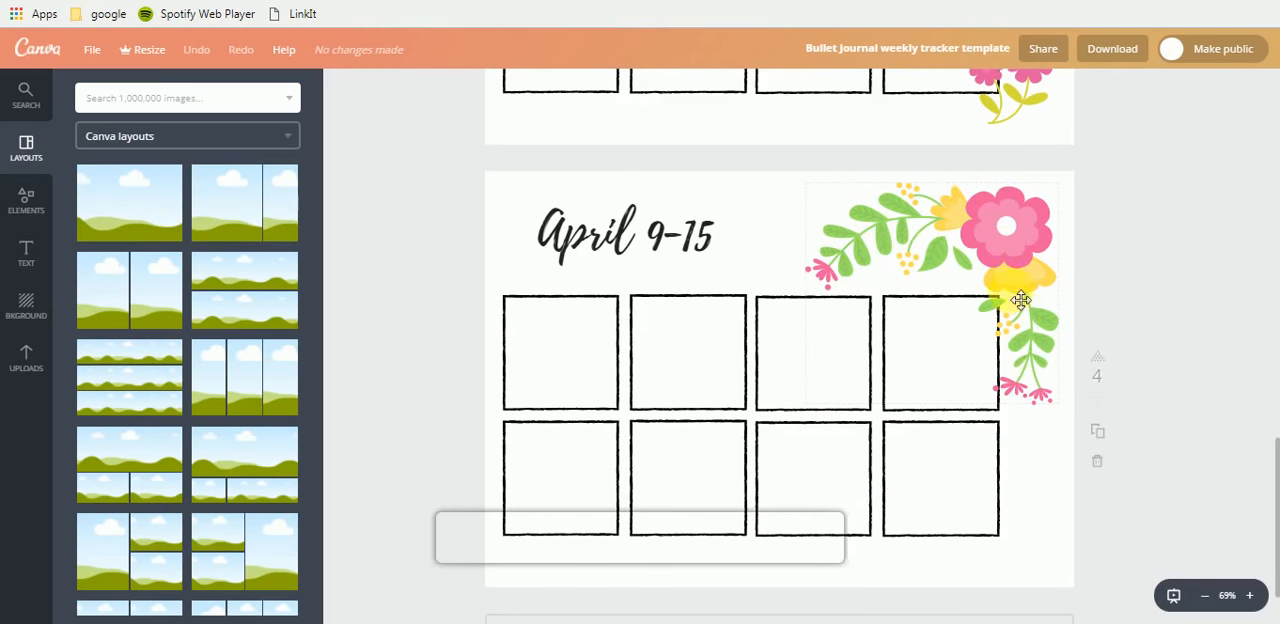
- Recolor the leaves of the floral corner on the April 9-15 page, trying dark green and olive before applying the default palette's light green
click(1007, 249)
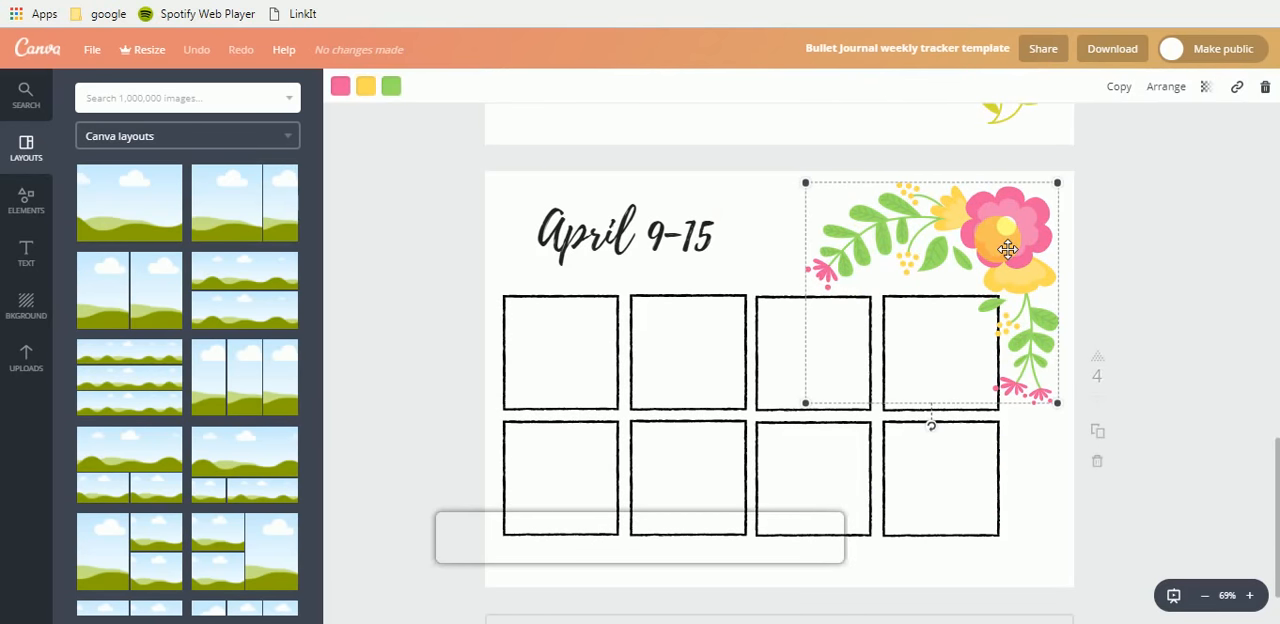
click(395, 88)
click(533, 342)
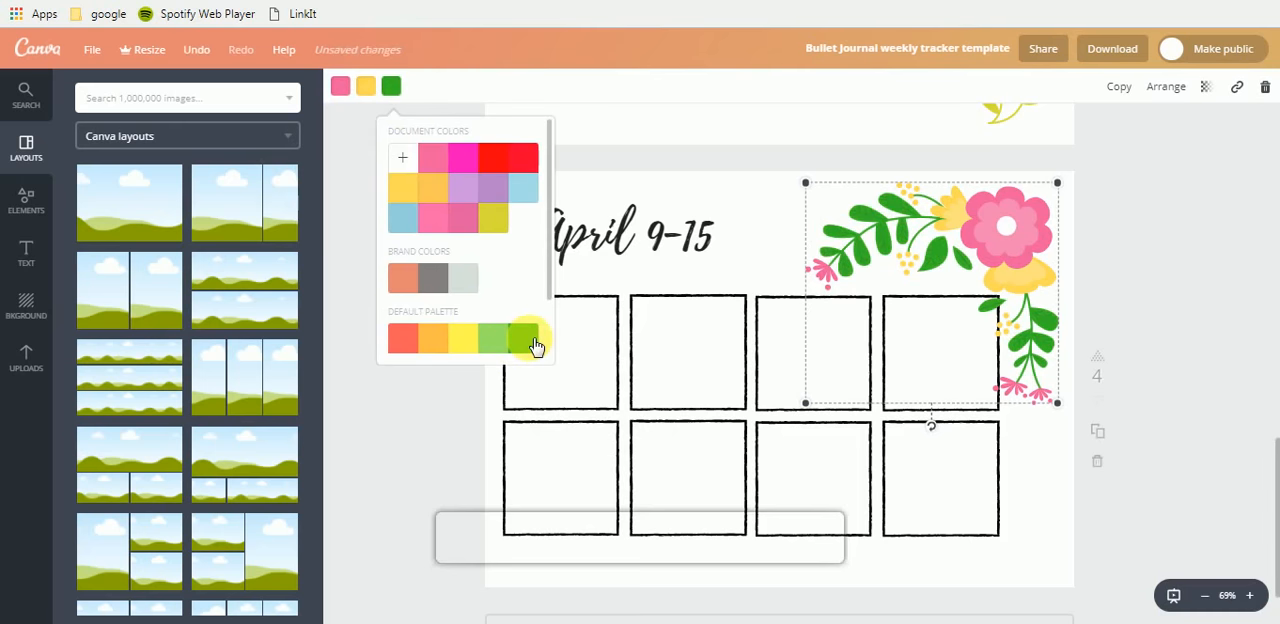
click(493, 338)
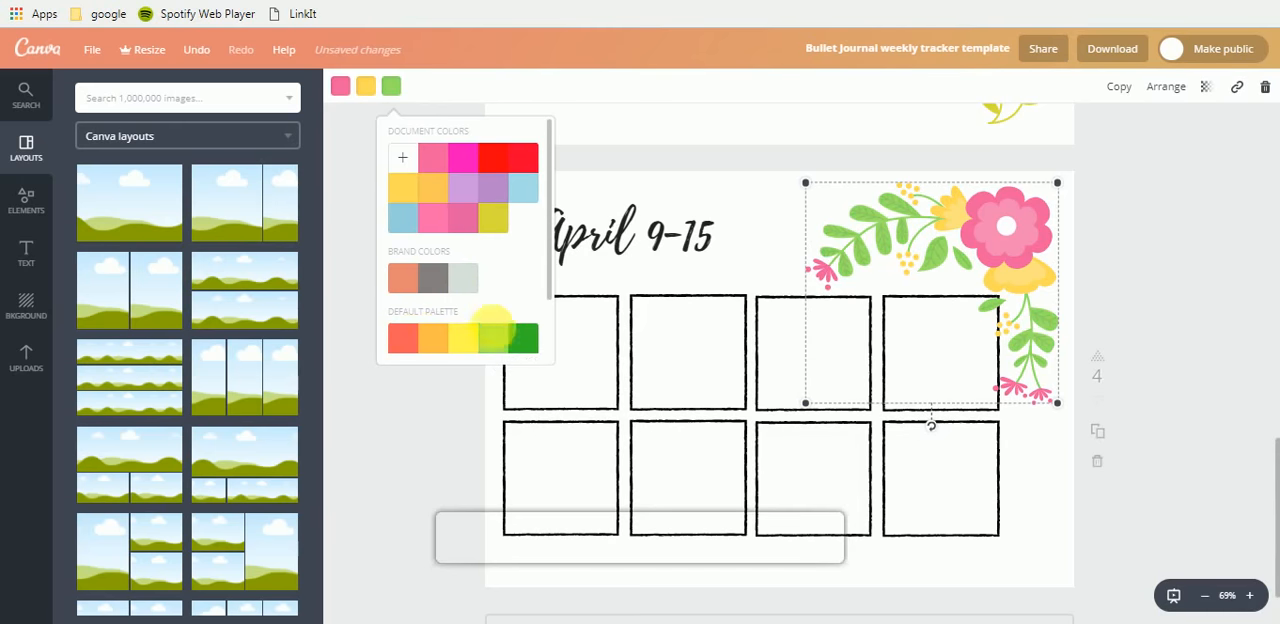
click(497, 220)
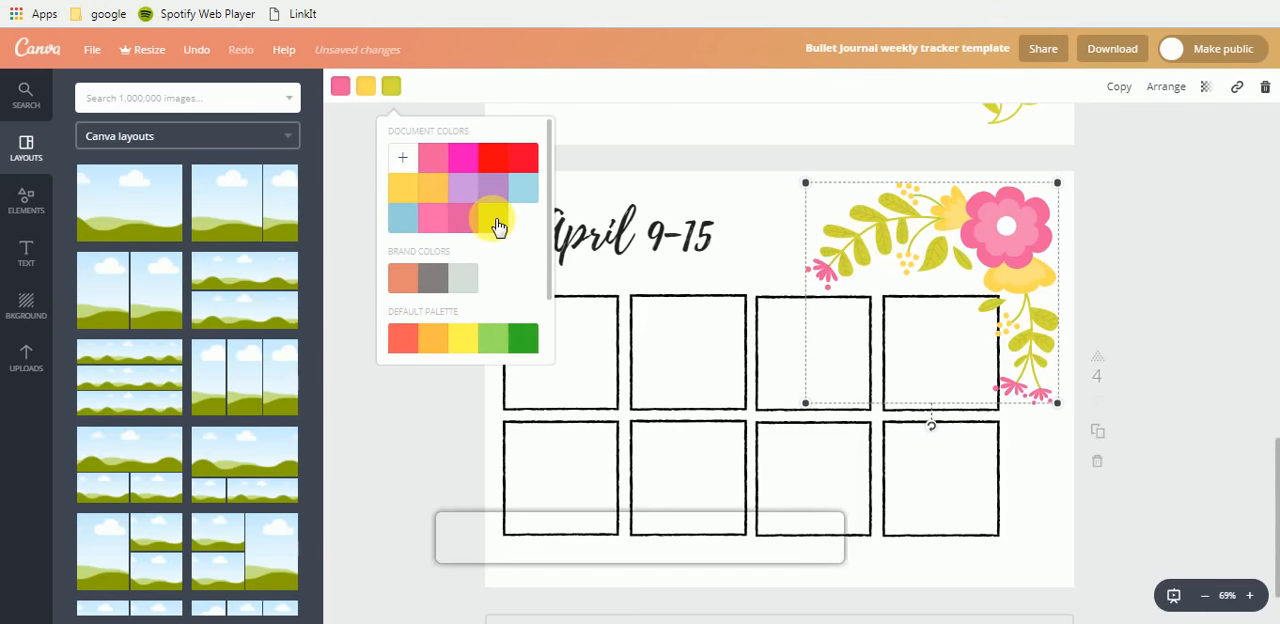
click(507, 345)
click(400, 437)
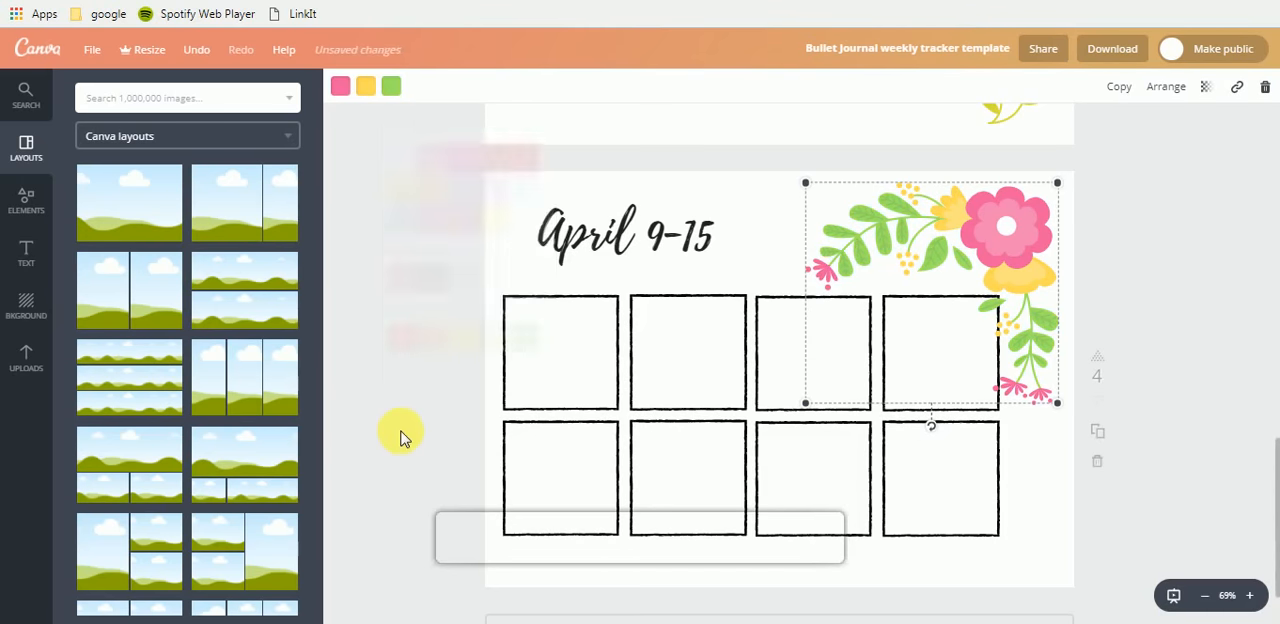
scroll(402, 437, up, 10)
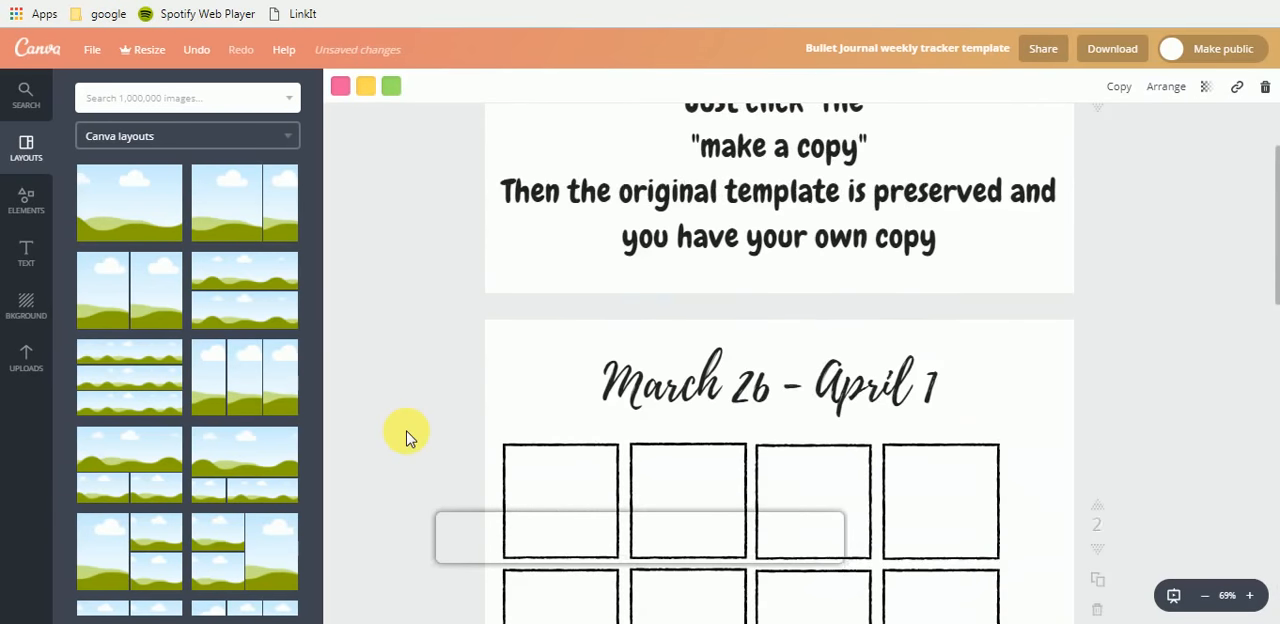
scroll(407, 437, up, 3)
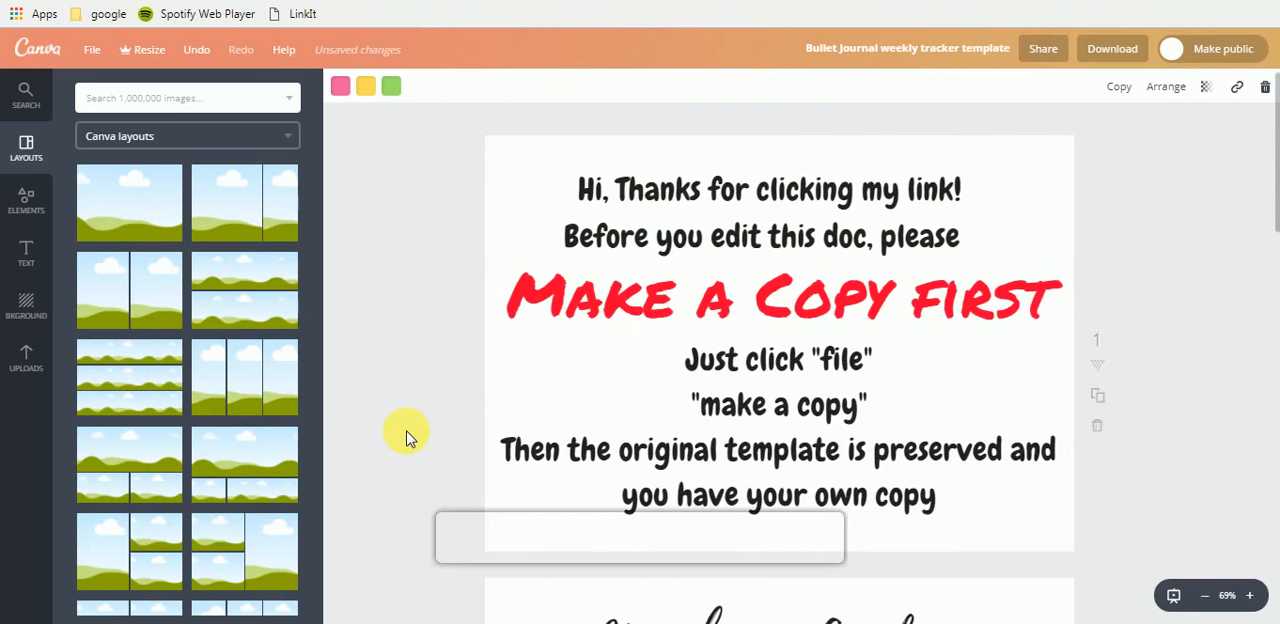